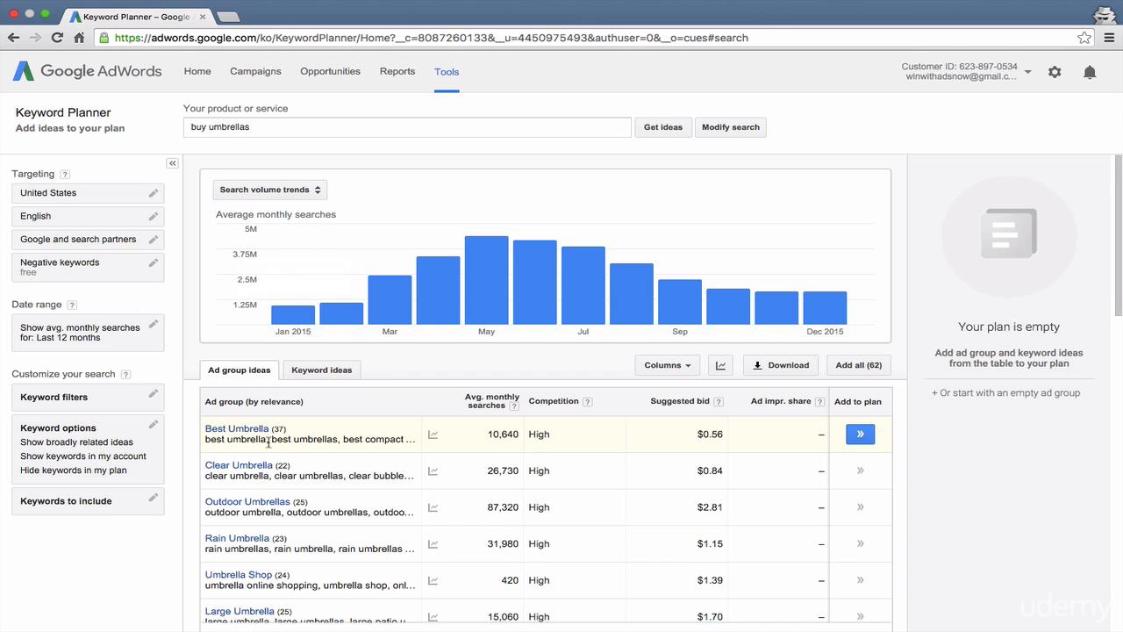
Step: Examine the monthly search volumes for "buy umbrellas" across January to December 2015 in the search volume trends chart
scroll(375, 474, "down", 3)
scroll(375, 474, "up", 3)
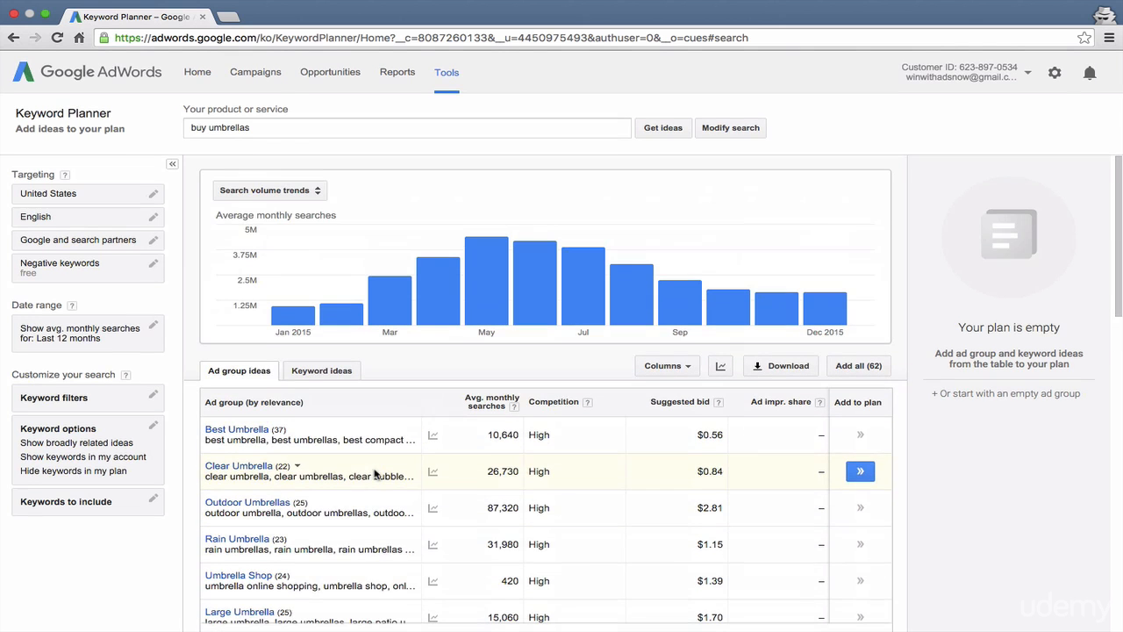
left_click(261, 133)
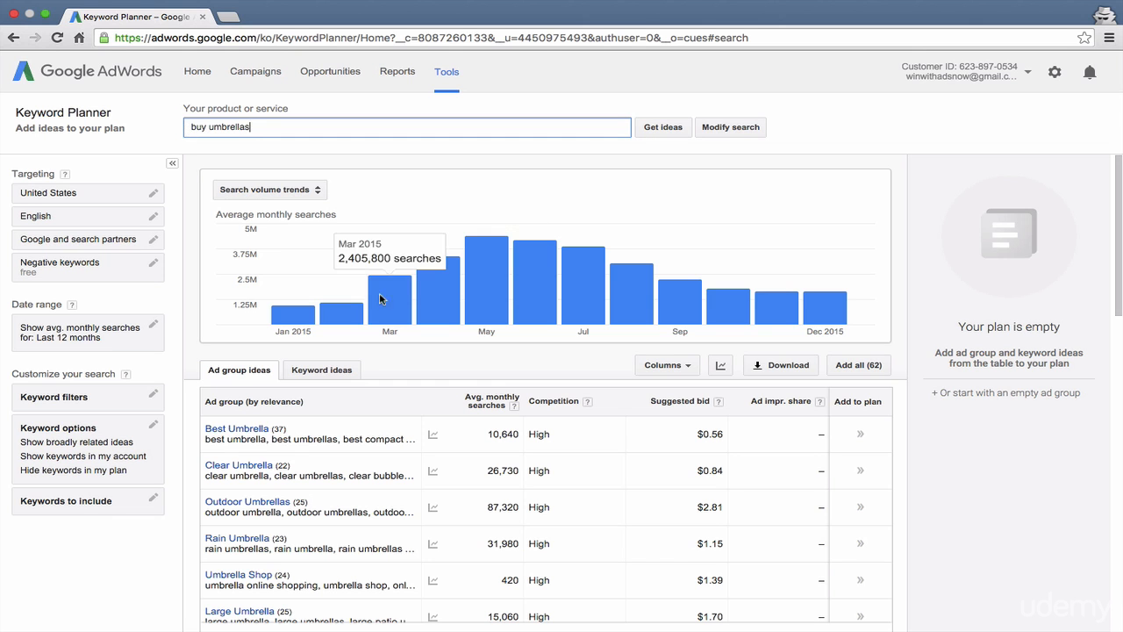
mouse_move(297, 317)
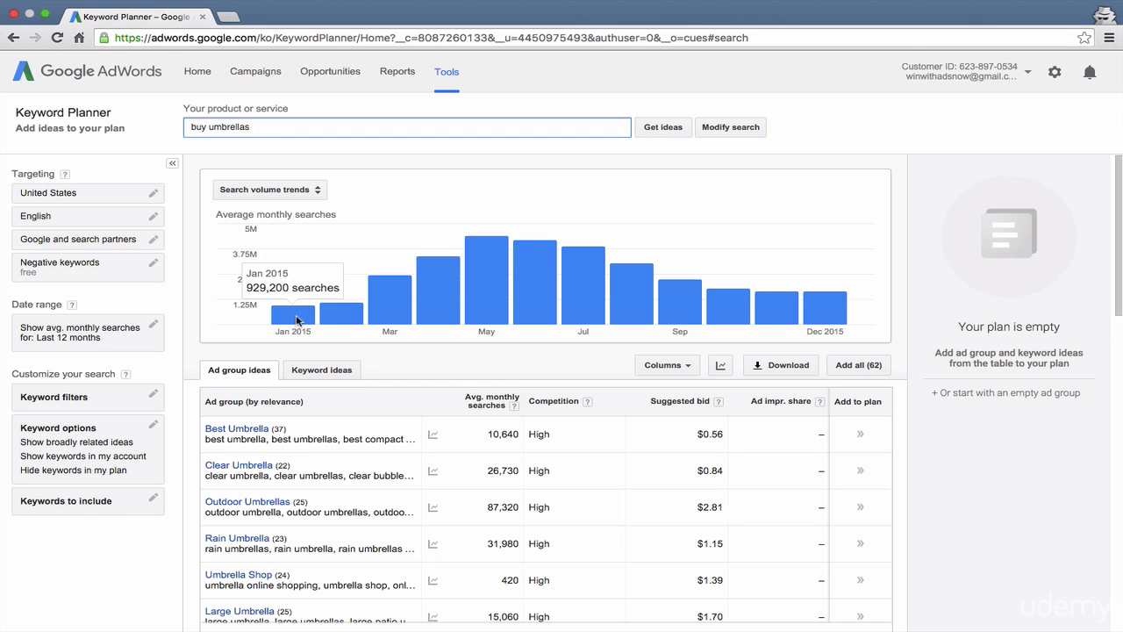
mouse_move(496, 298)
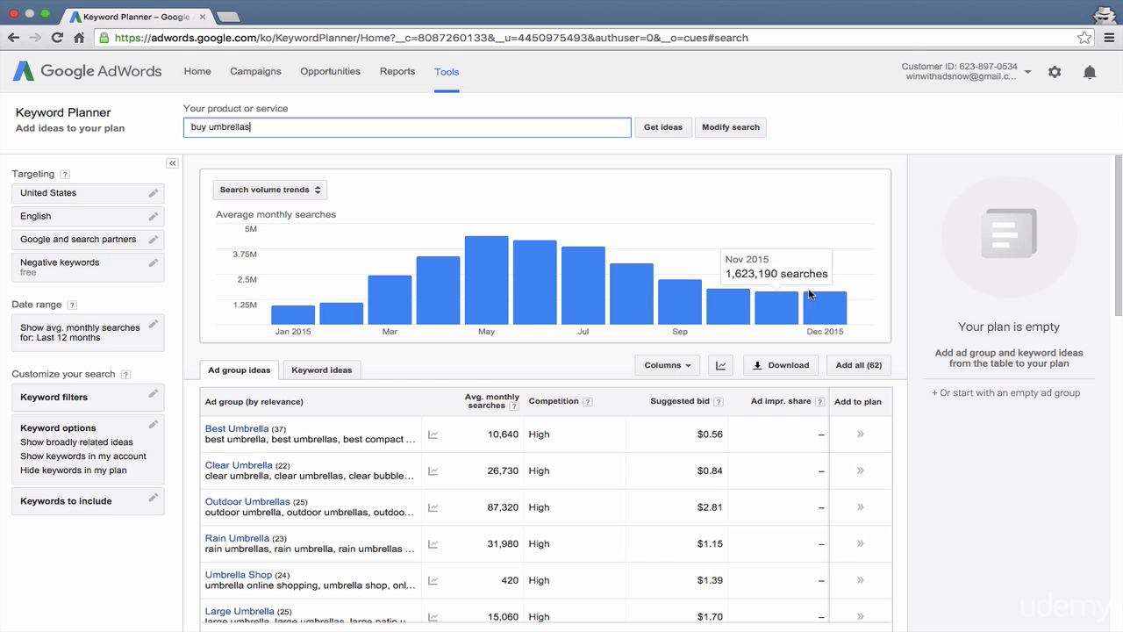
mouse_move(827, 301)
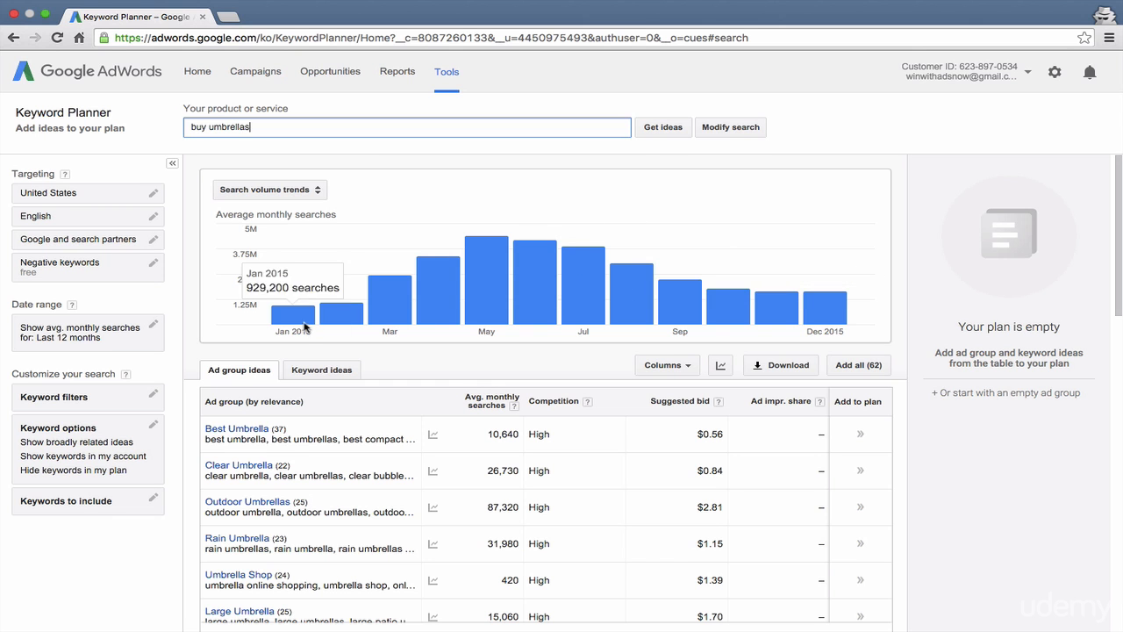
mouse_move(638, 296)
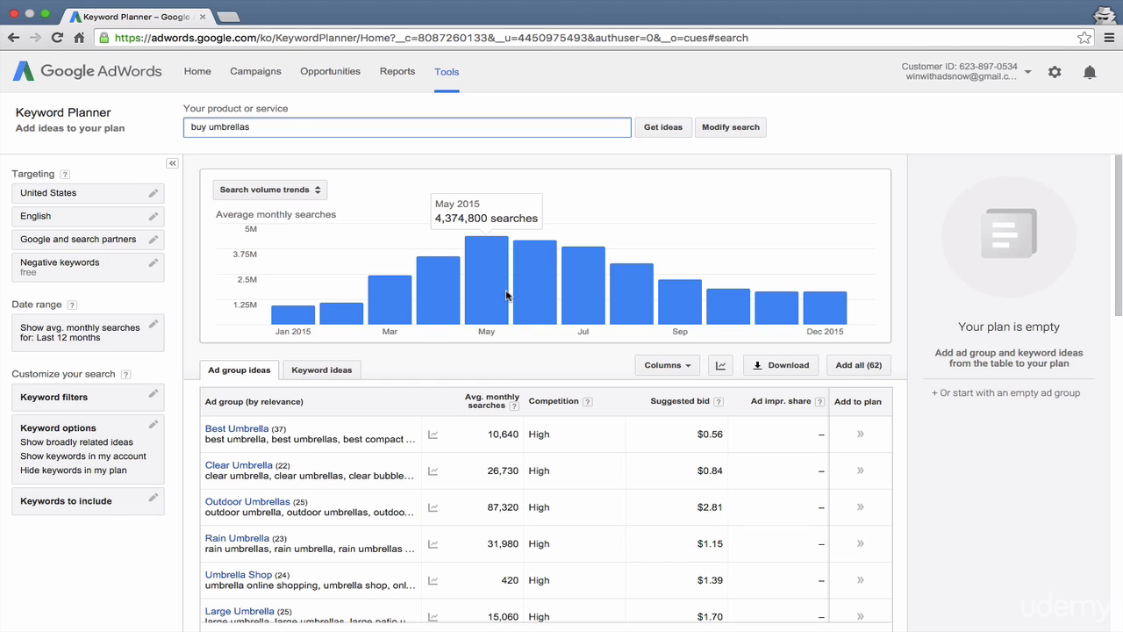
Step: Compare the keyword ideas with the ad group ideas for "buy umbrellas", ending on the ad group ideas
scroll(424, 384, "down", 1)
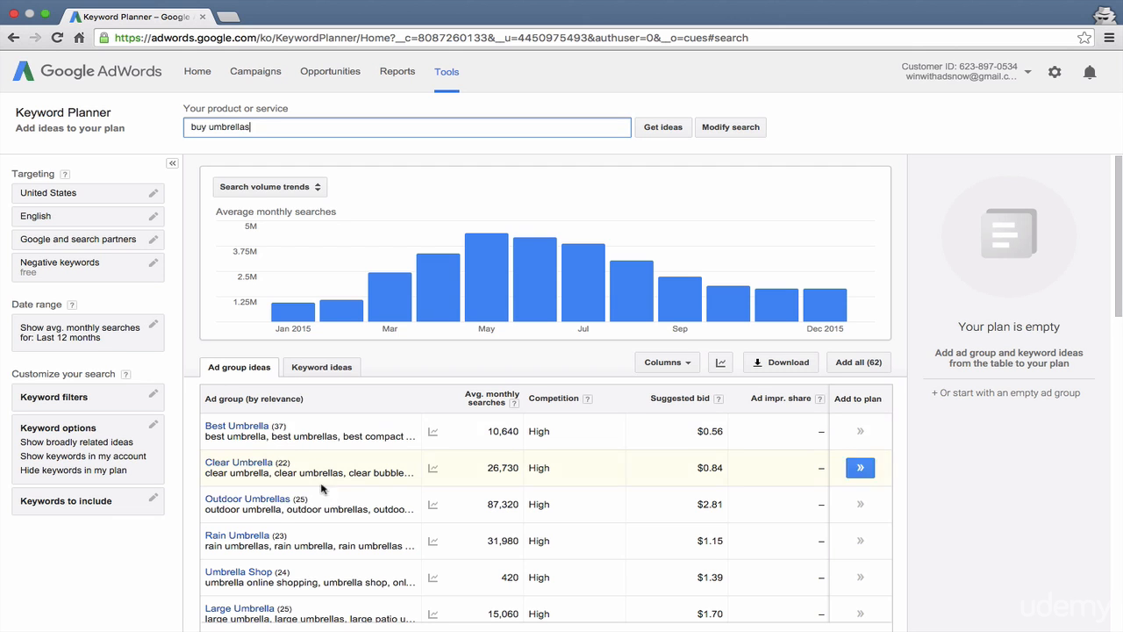
scroll(318, 527, "down", 1)
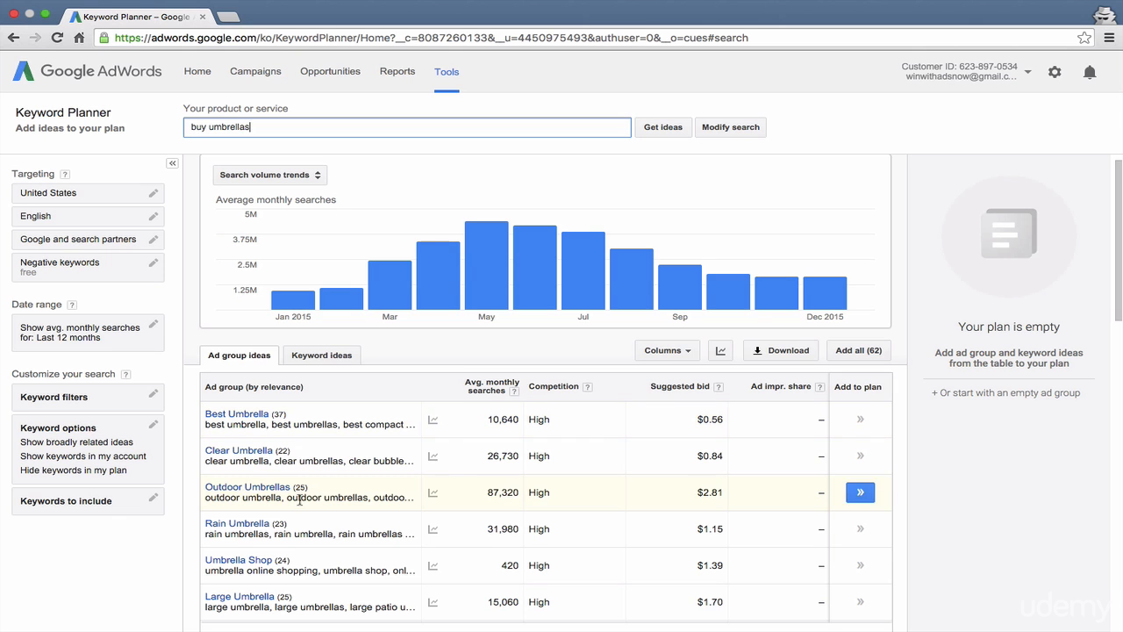
left_click(241, 364)
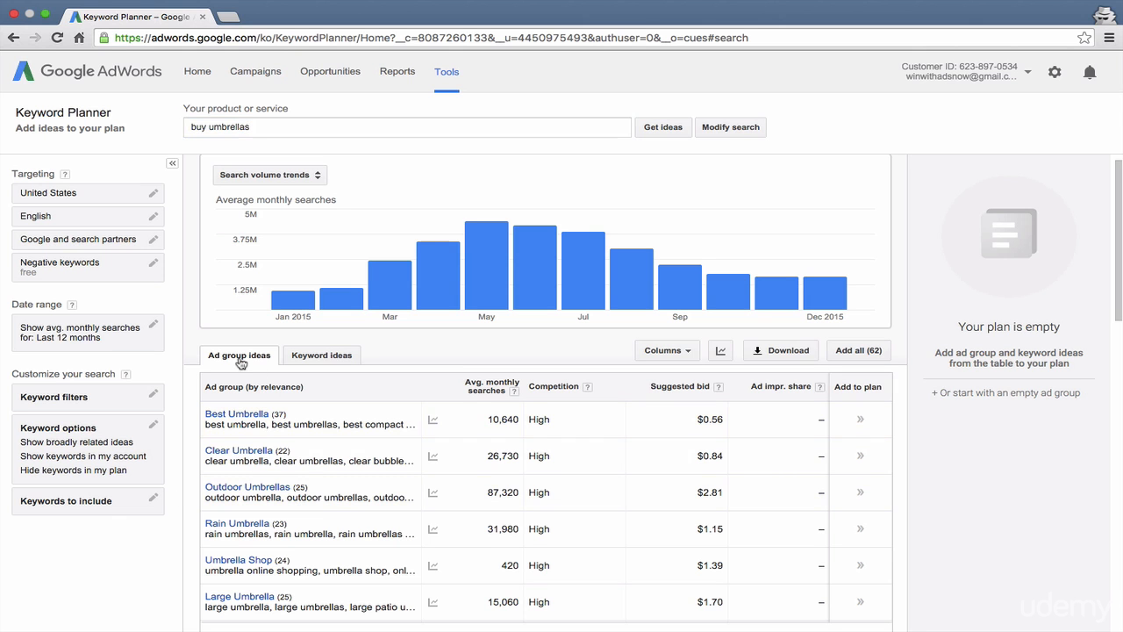
left_click(311, 354)
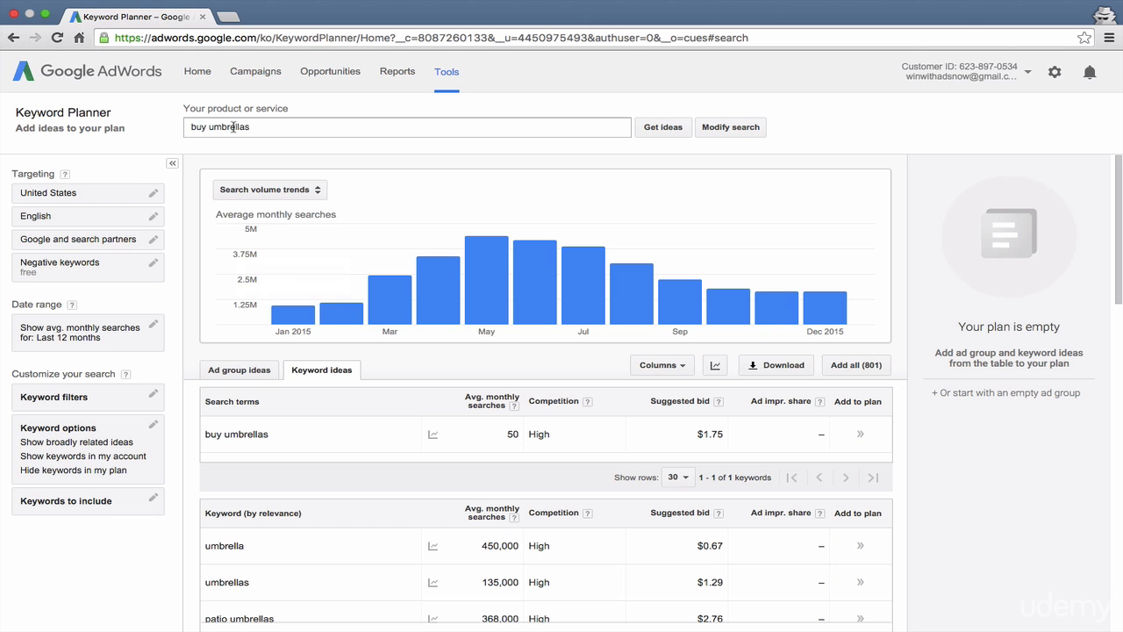
left_click(249, 370)
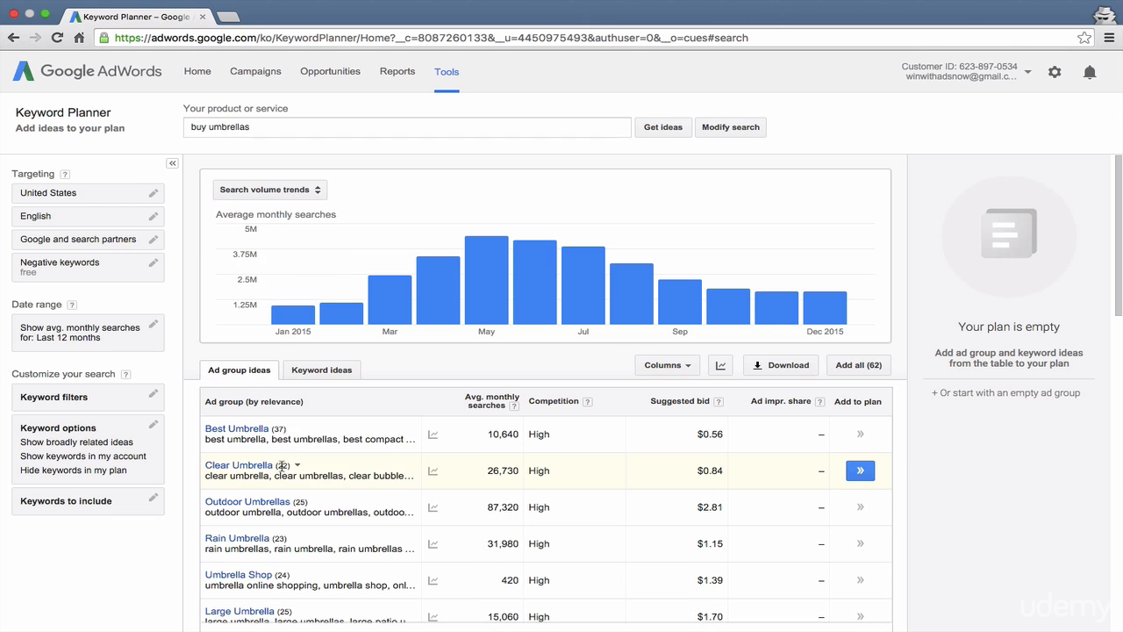
scroll(321, 474, "down", 3)
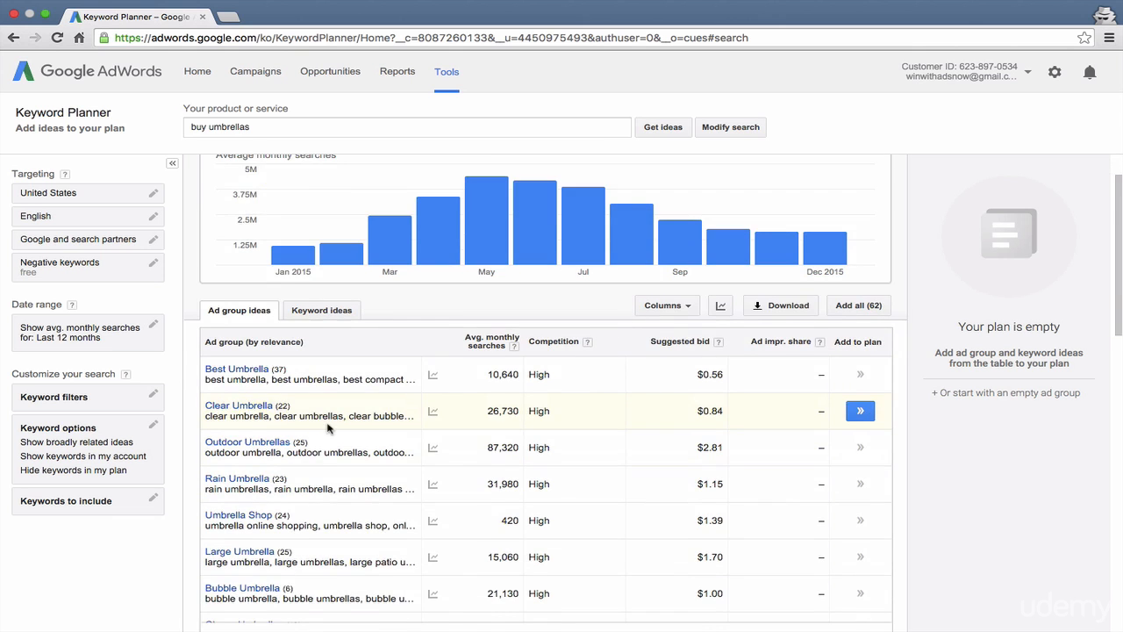
scroll(328, 428, "up", 1)
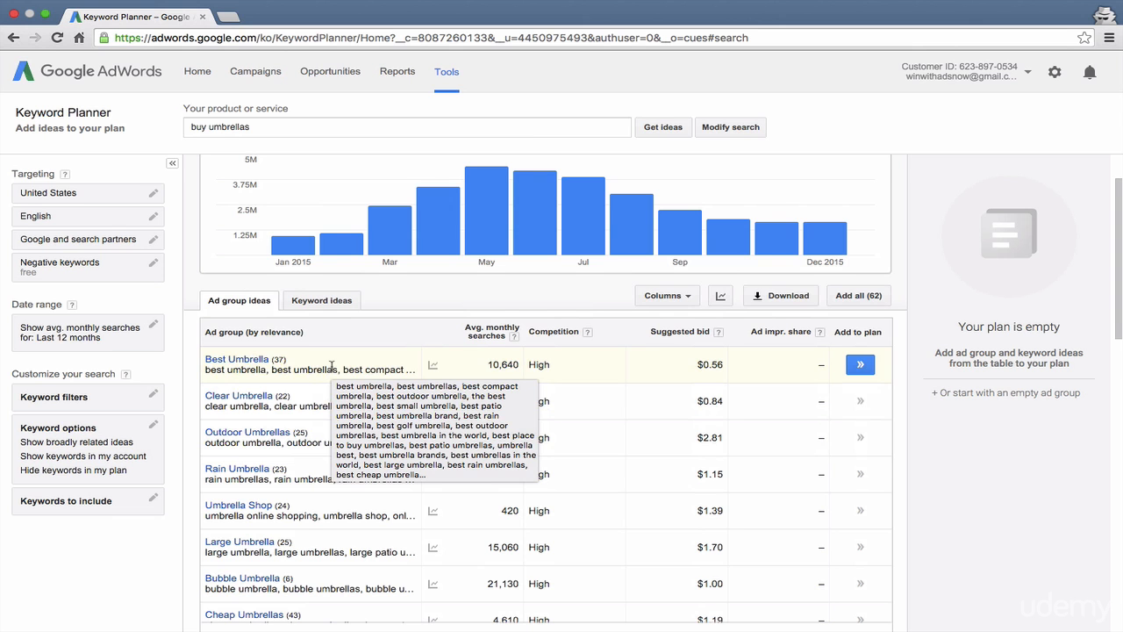
Step: Review the keywords in the Best Umbrella ad group and return to the list of ad group ideas
scroll(332, 378, "down", 1)
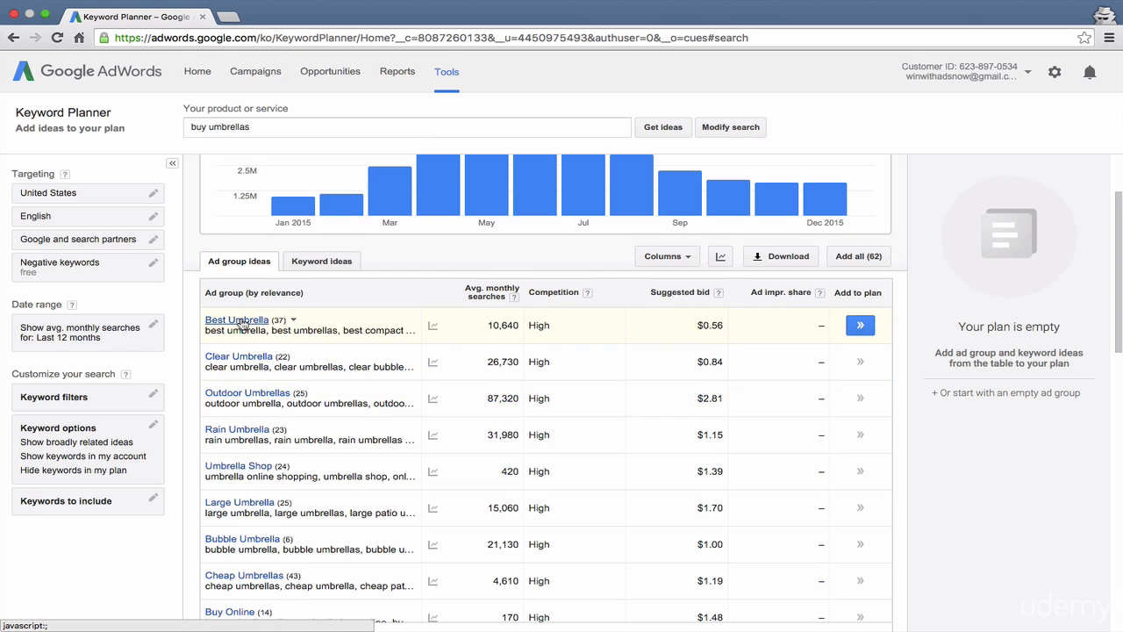
left_click(241, 323)
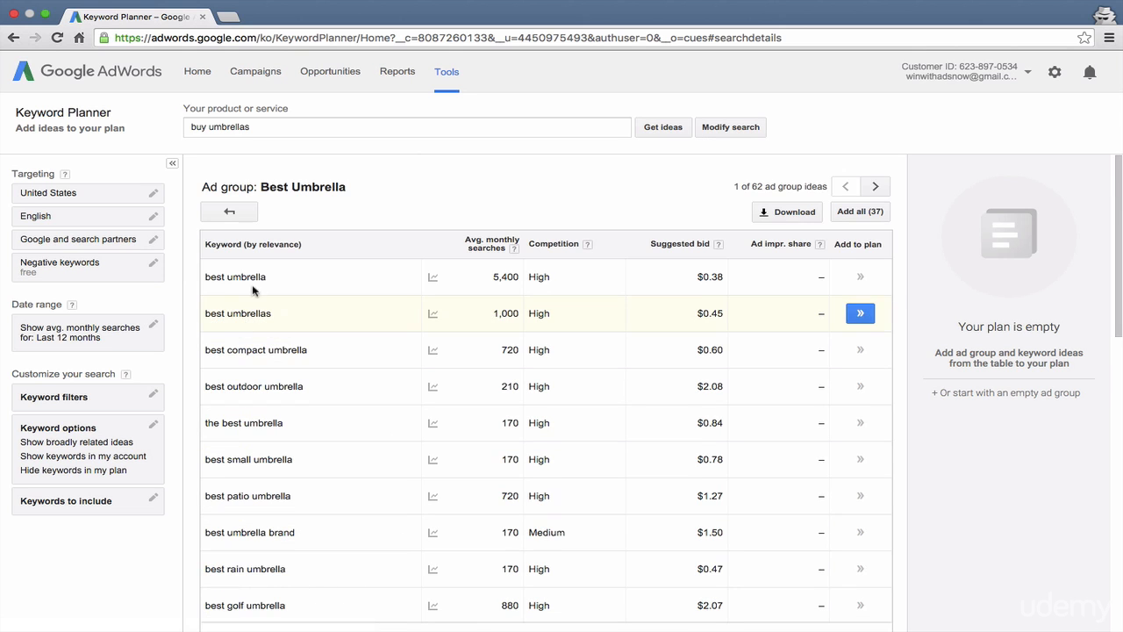
scroll(303, 483, "down", 5)
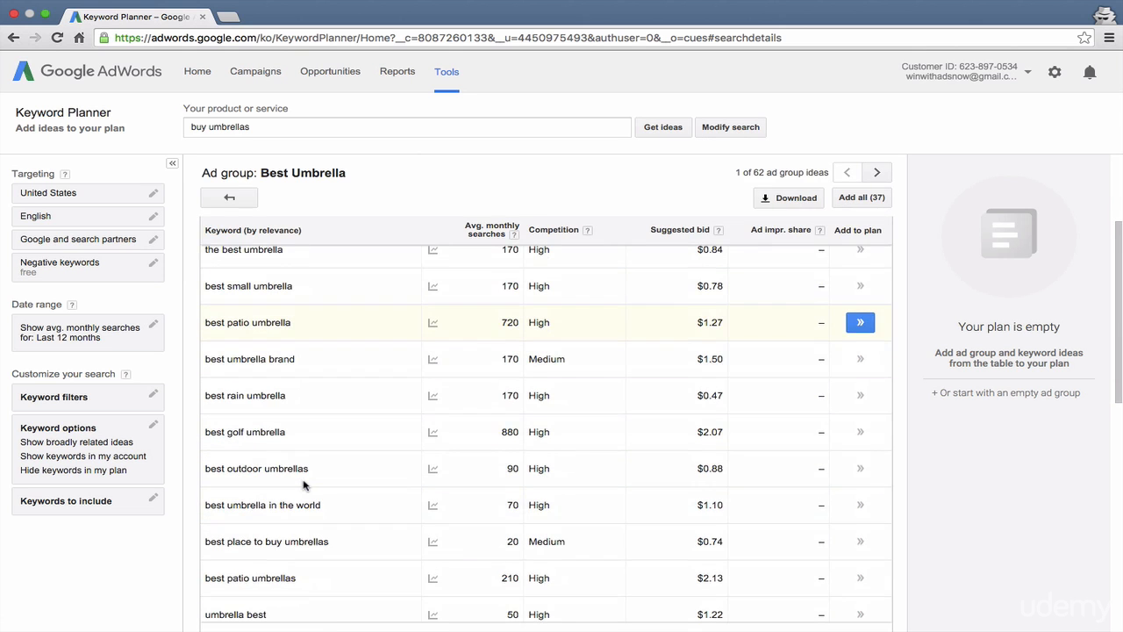
scroll(303, 485, "down", 3)
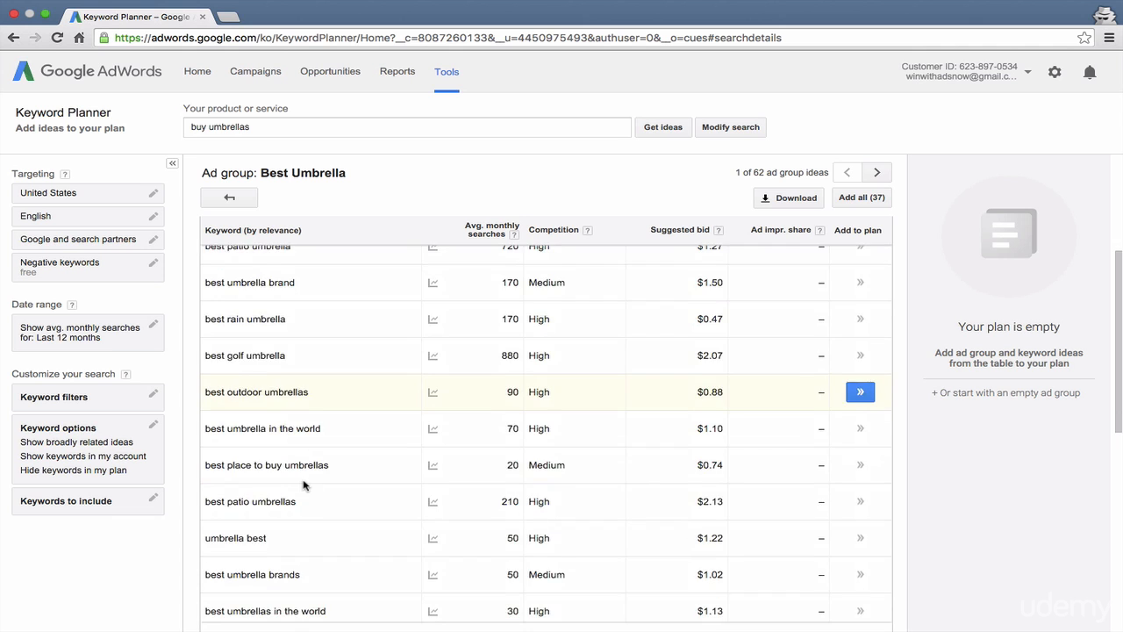
scroll(304, 486, "down", 3)
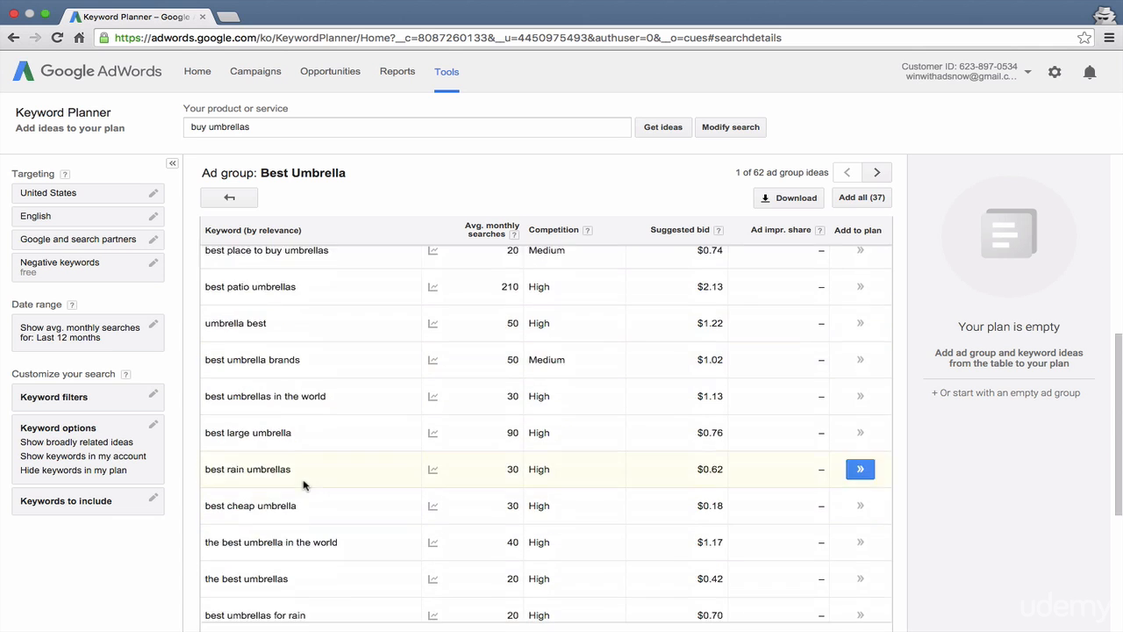
scroll(304, 486, "up", 10)
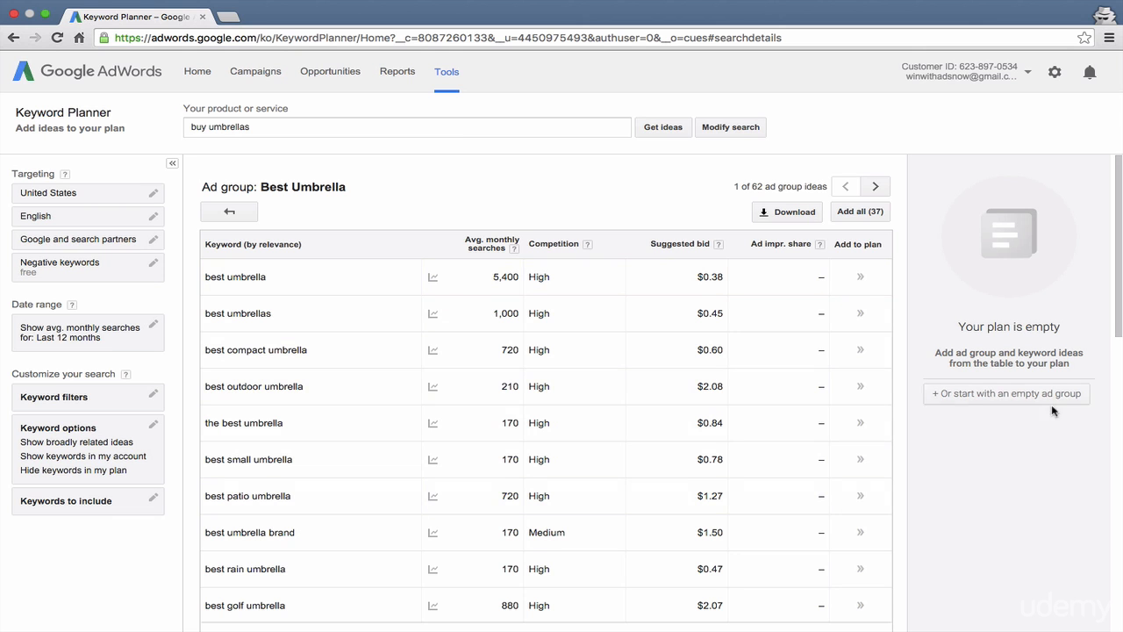
left_click(229, 211)
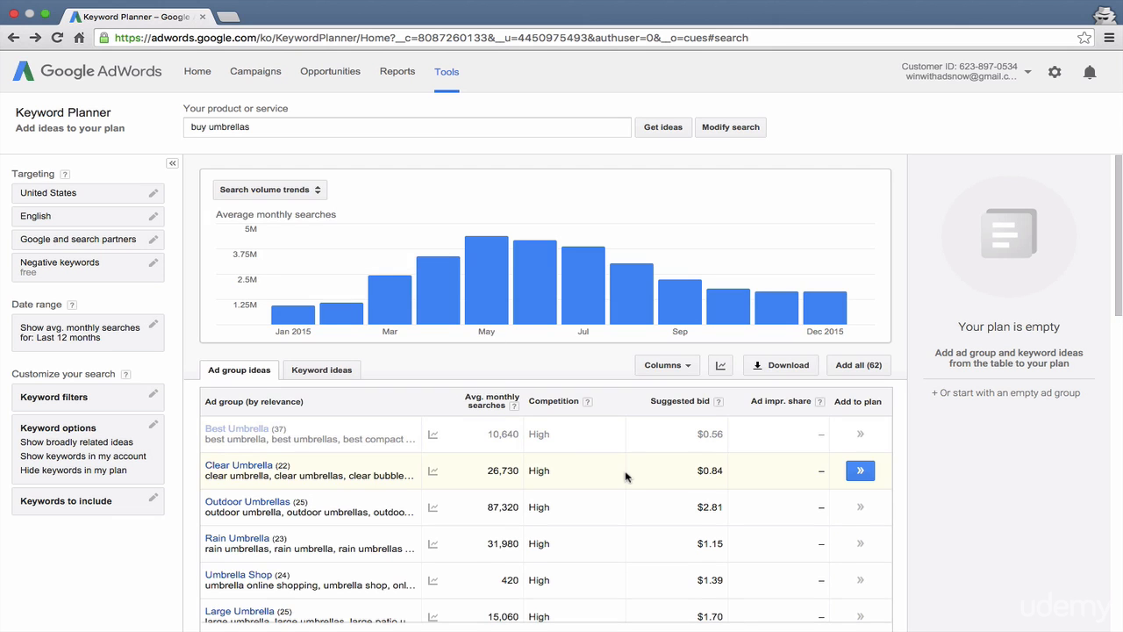
Step: Open the Buy Online ad group, review its keywords and sort them by average monthly searches in descending order
scroll(626, 477, "down", 1)
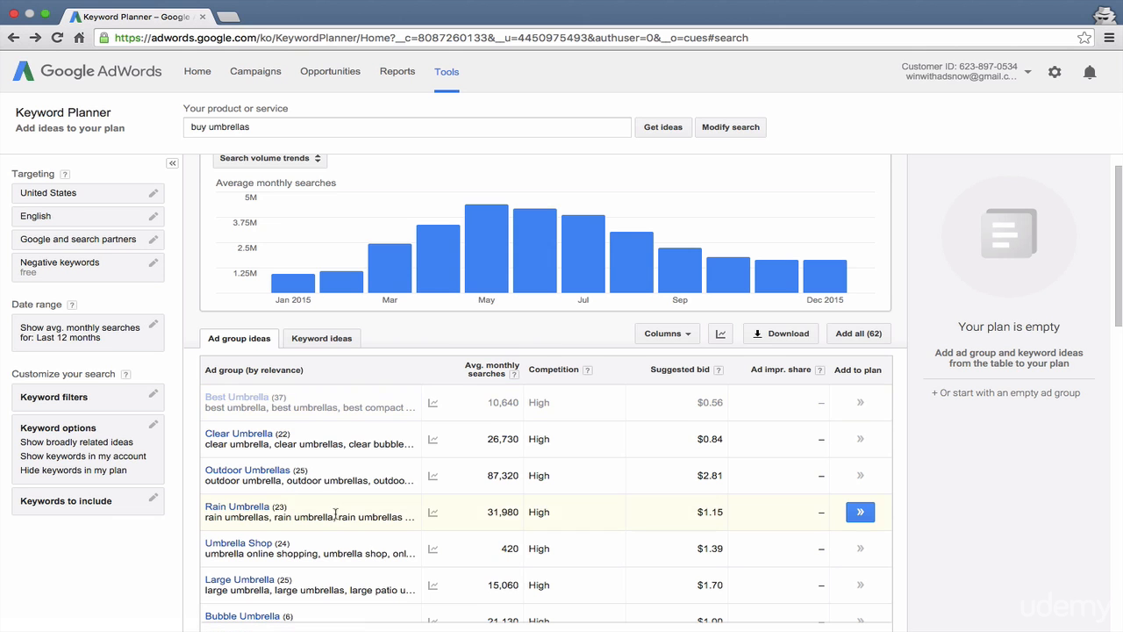
scroll(335, 516, "down", 3)
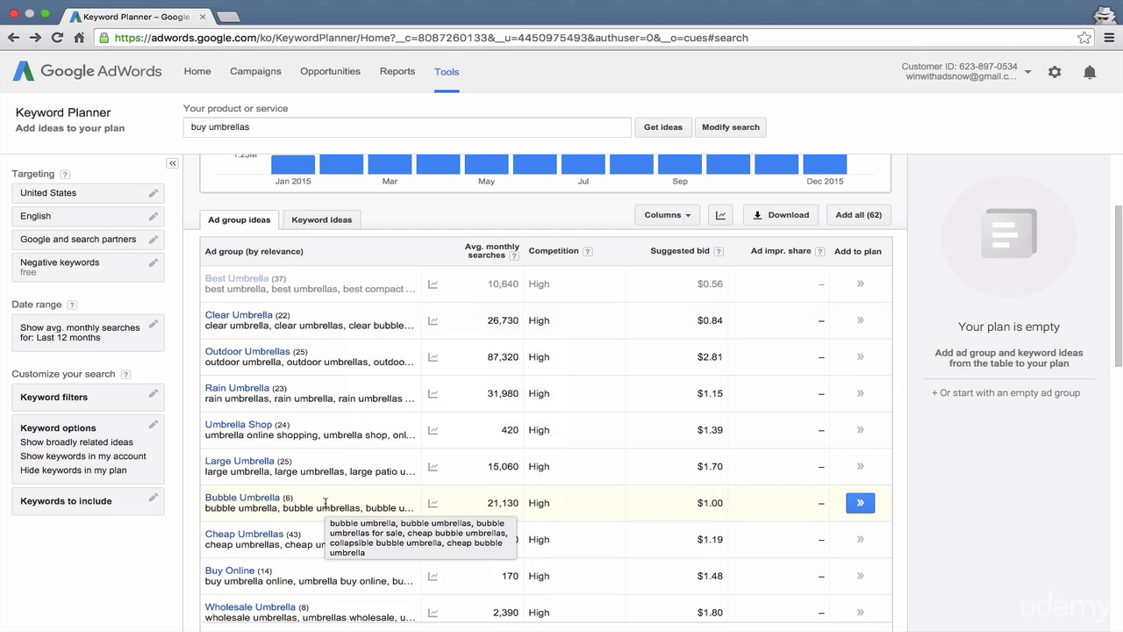
scroll(325, 507, "down", 1)
scroll(325, 507, "down", 3)
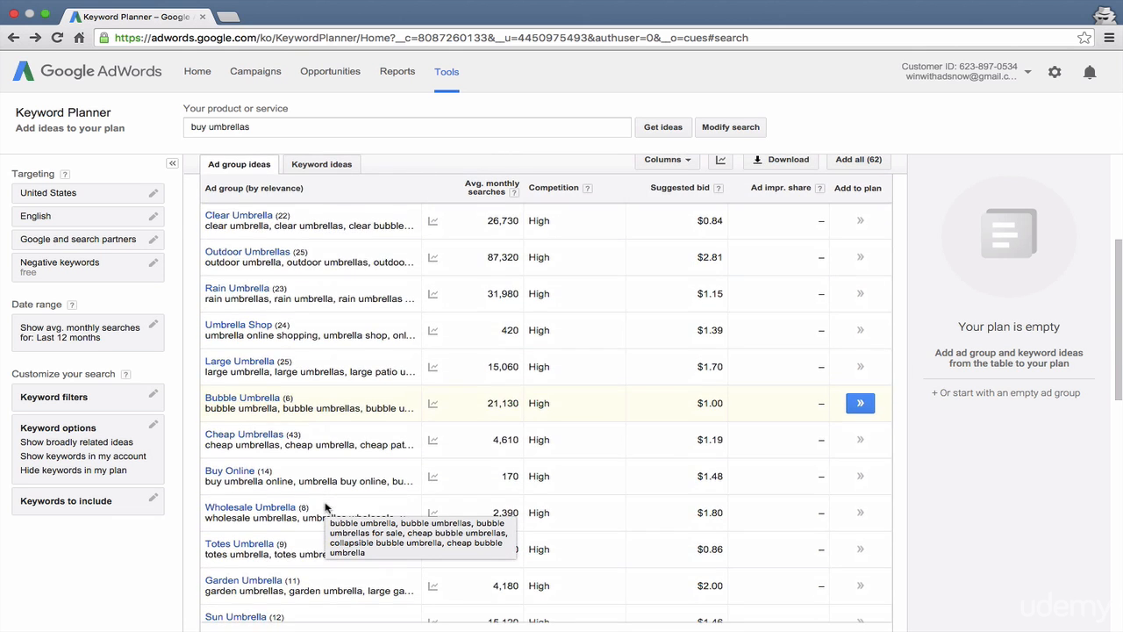
left_click(220, 472)
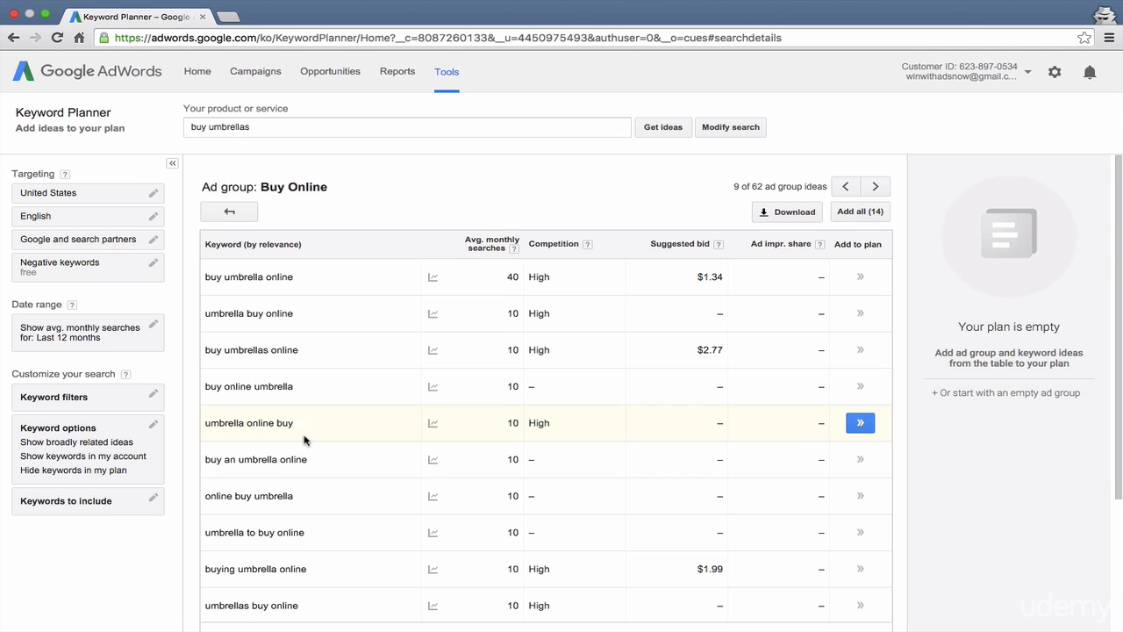
scroll(305, 439, "down", 5)
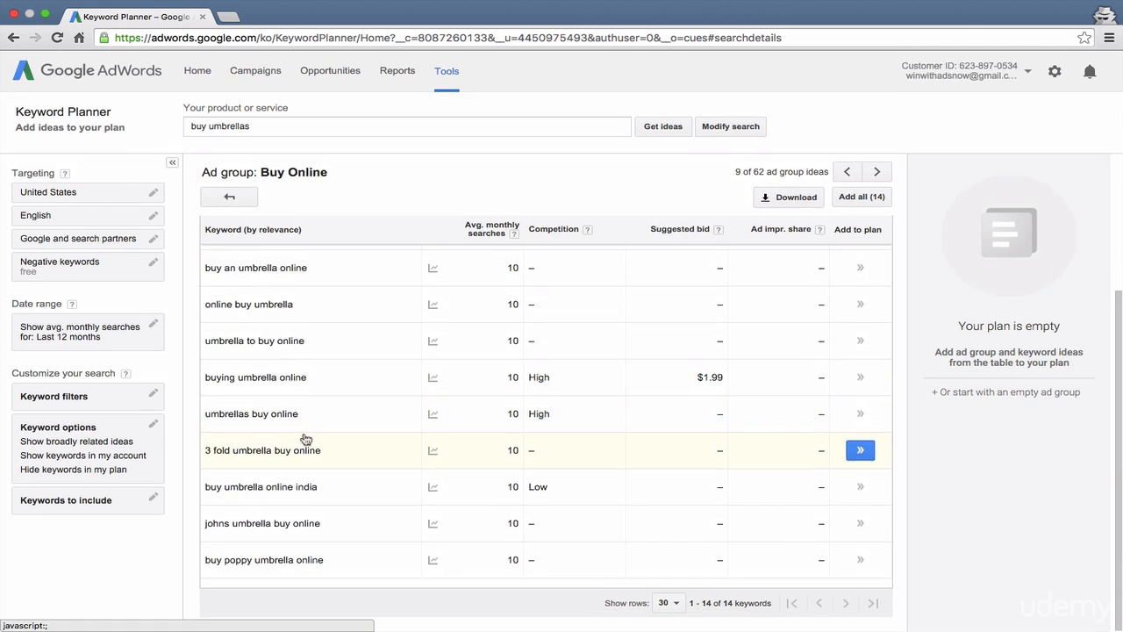
scroll(304, 440, "up", 5)
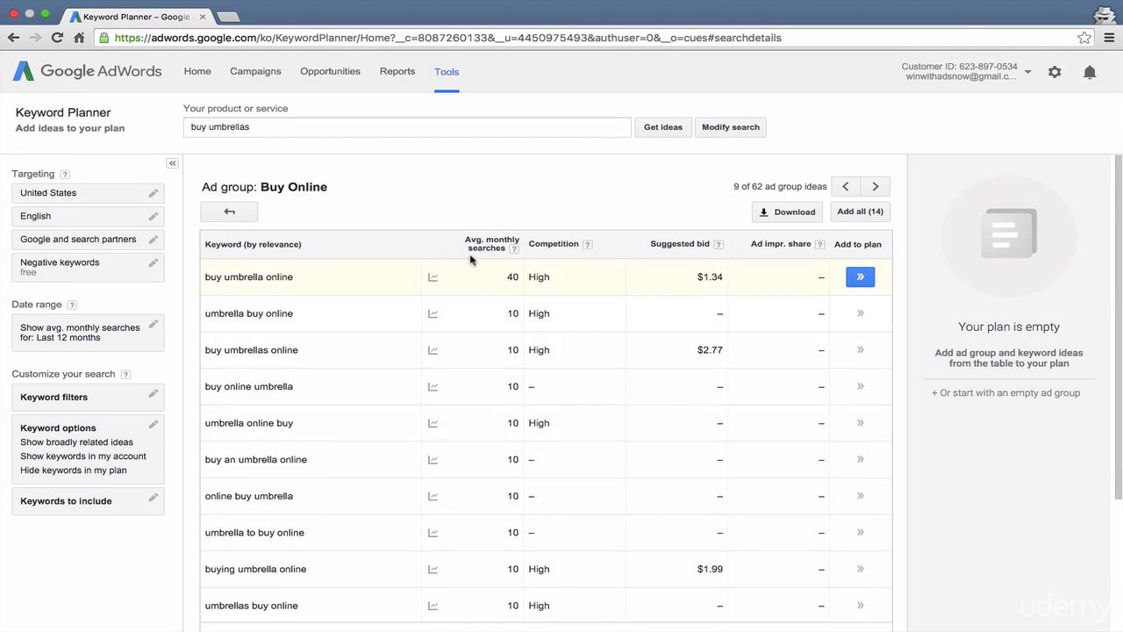
left_click(484, 245)
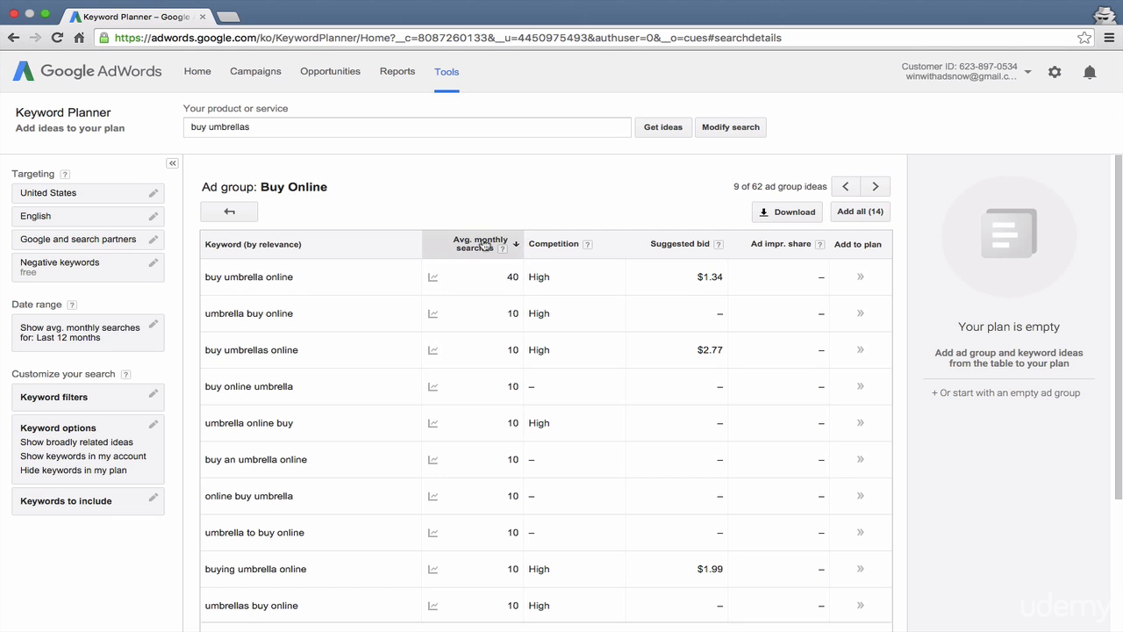
Step: Return to the ad group ideas and add the whole Buy Online ad group to the plan
left_click(230, 209)
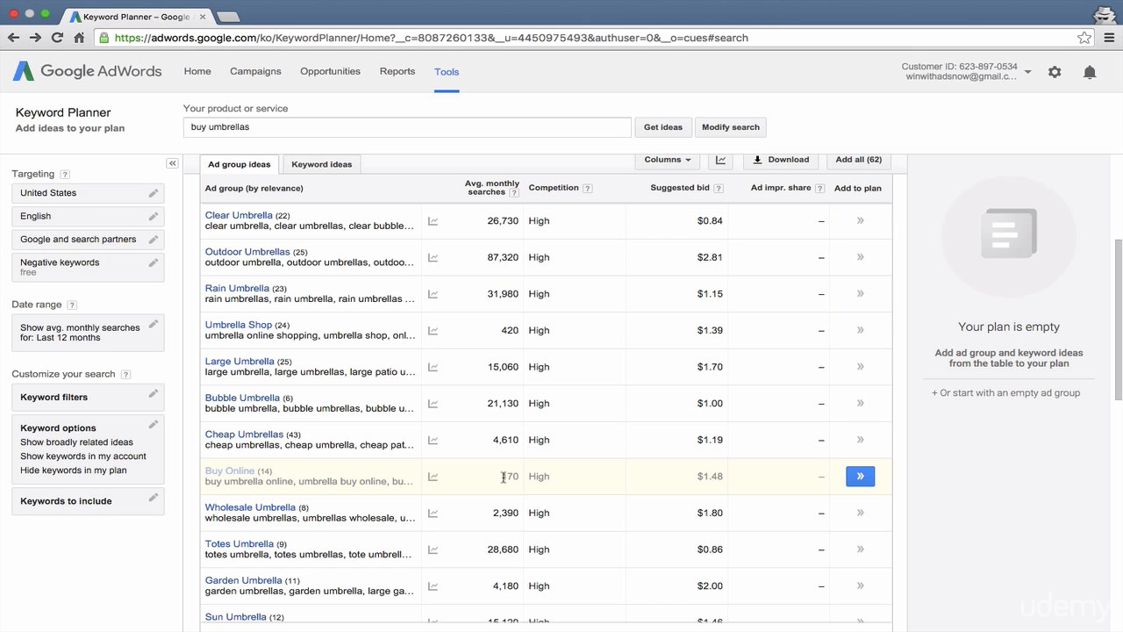
left_click_drag(504, 477, 513, 476)
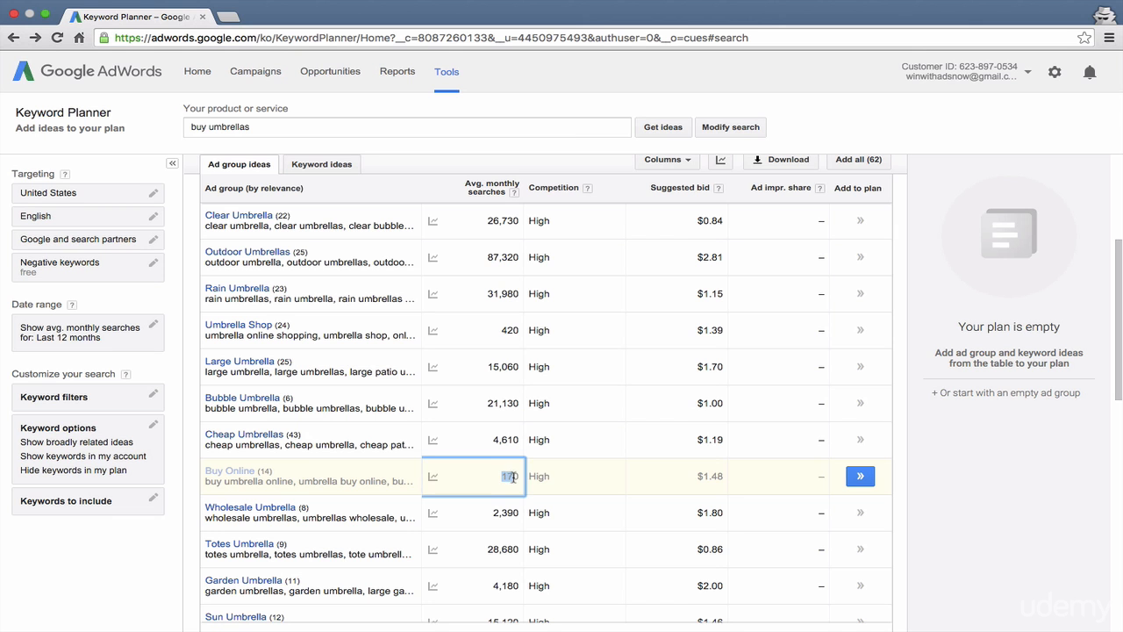
left_click(860, 478)
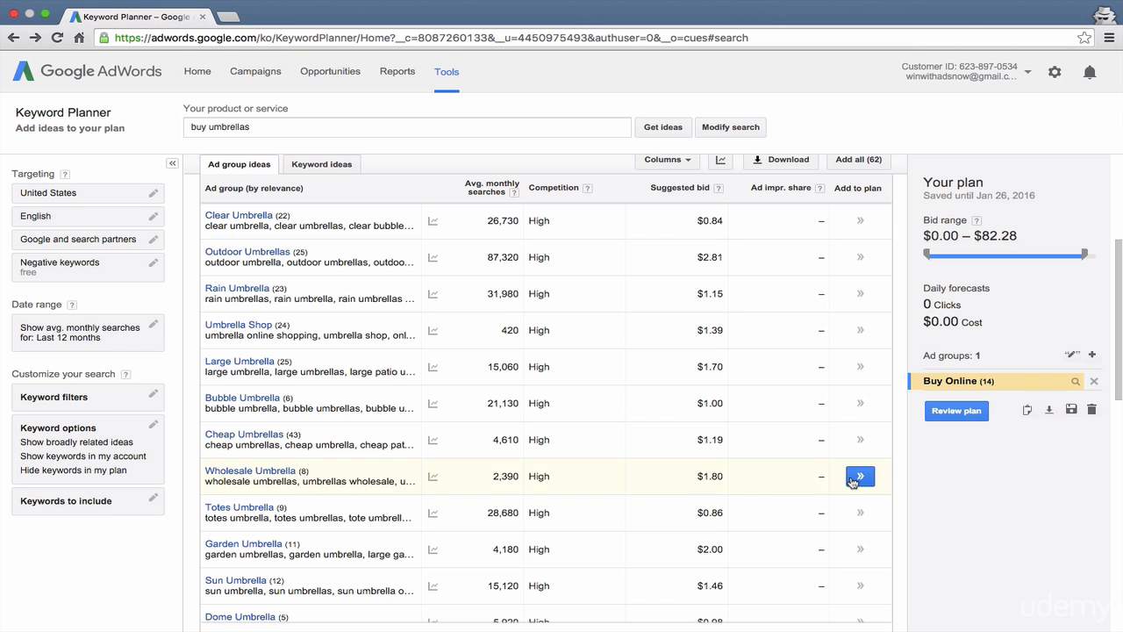
Step: Open the Umbrella Shop ad group from the ad group ideas and review its keywords
scroll(467, 553, "down", 2)
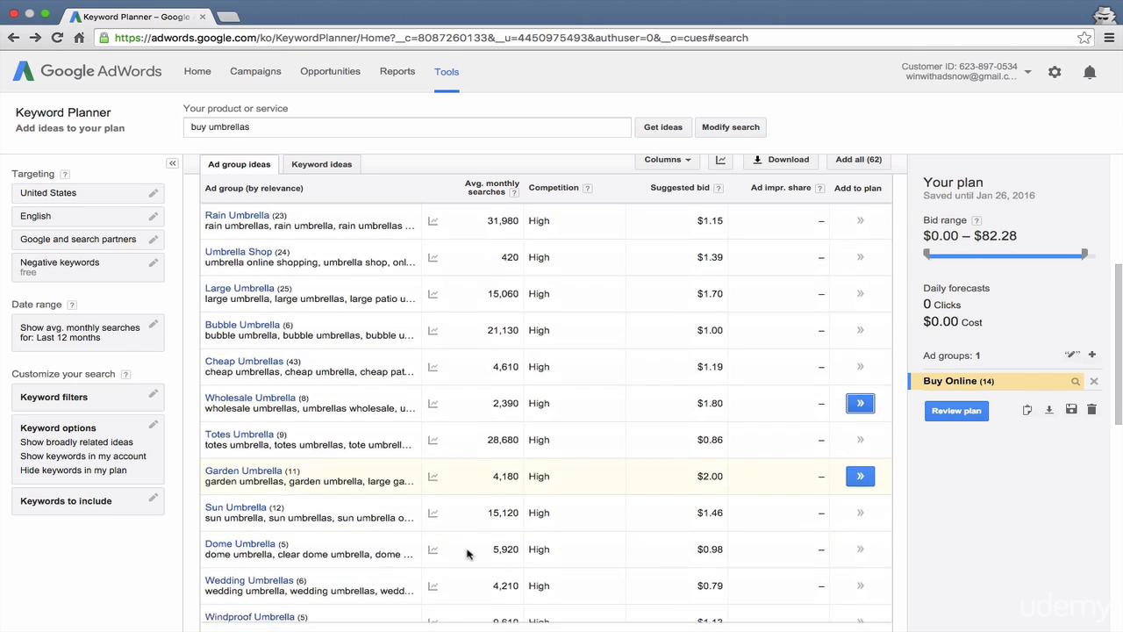
scroll(467, 553, "up", 5)
scroll(467, 553, "up", 3)
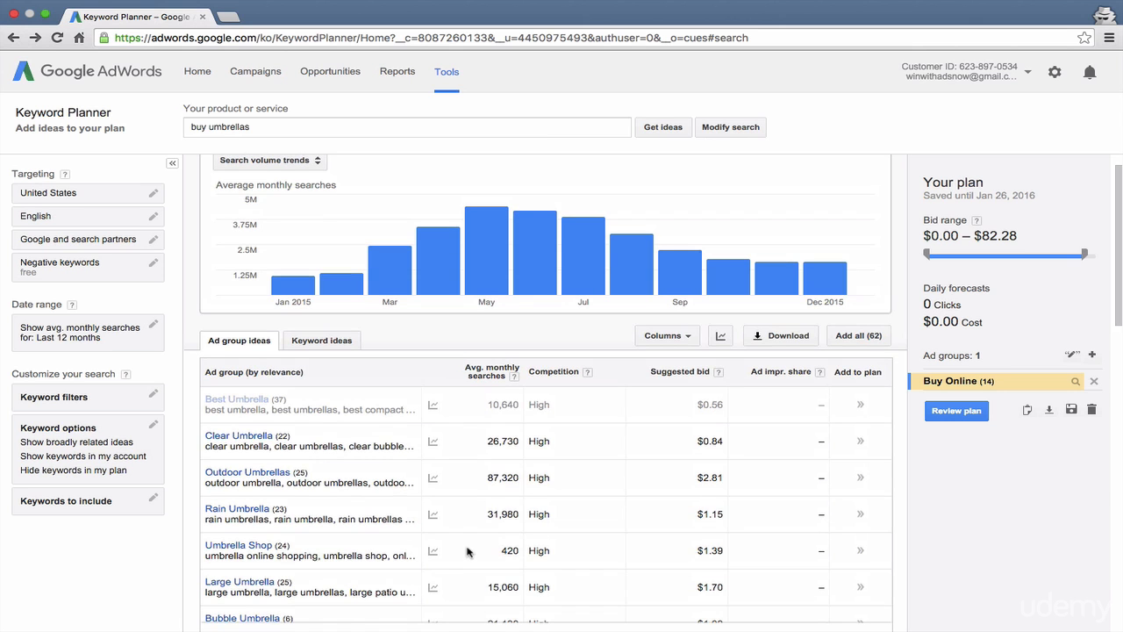
scroll(276, 572, "down", 3)
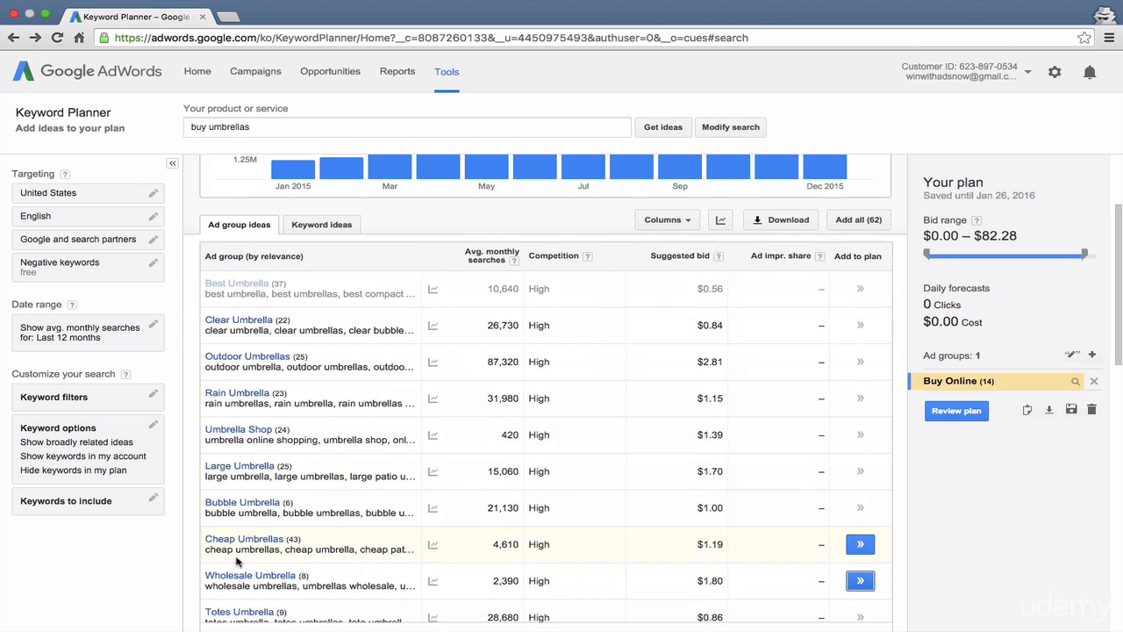
left_click(239, 430)
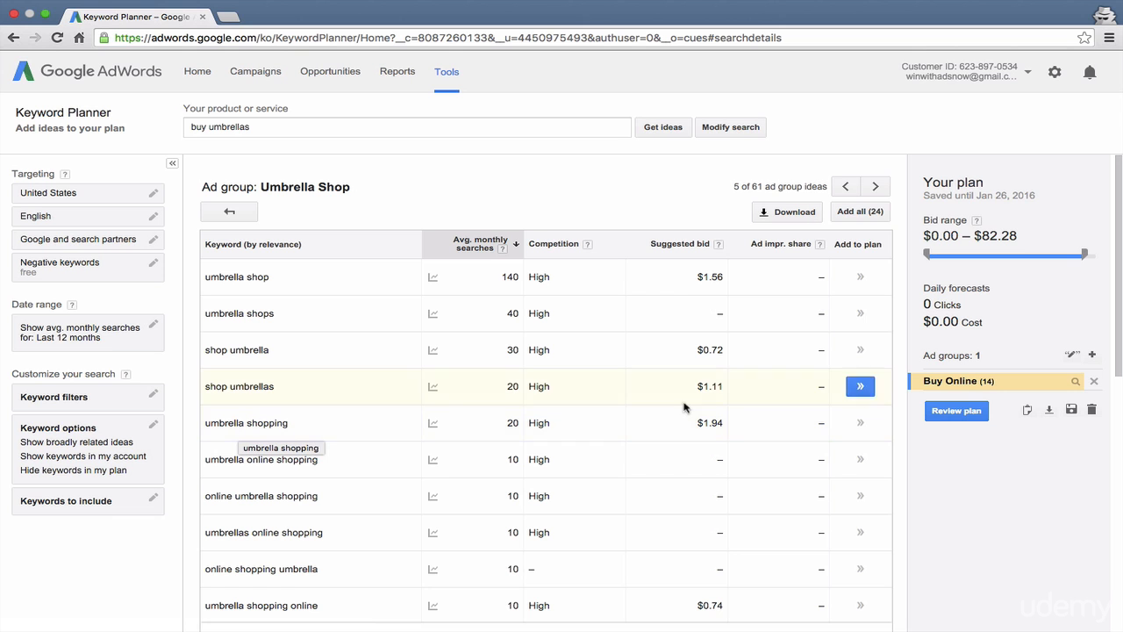
scroll(656, 428, "down", 5)
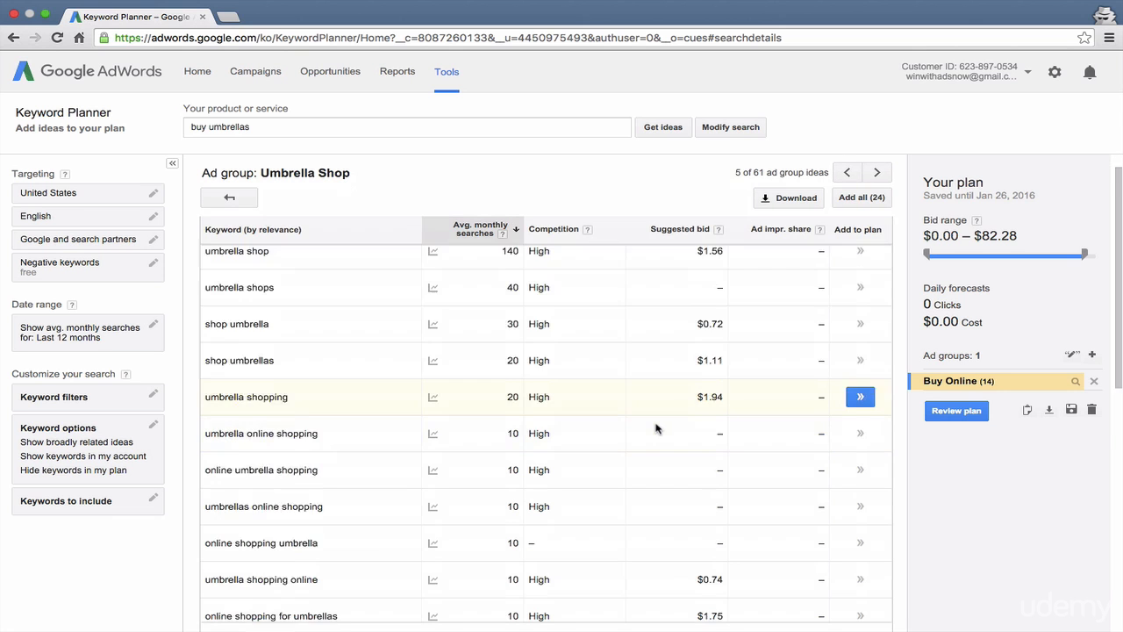
Step: Review the remaining keywords in the Umbrella Shop ad group and add all of them to the plan
scroll(656, 428, "down", 4)
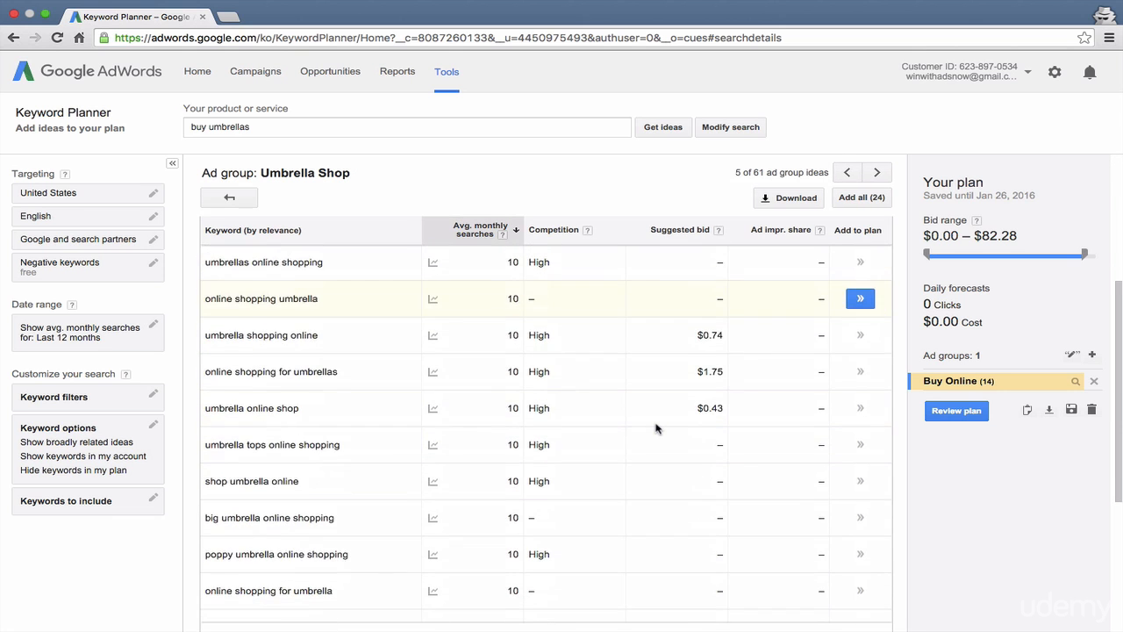
scroll(656, 428, "down", 3)
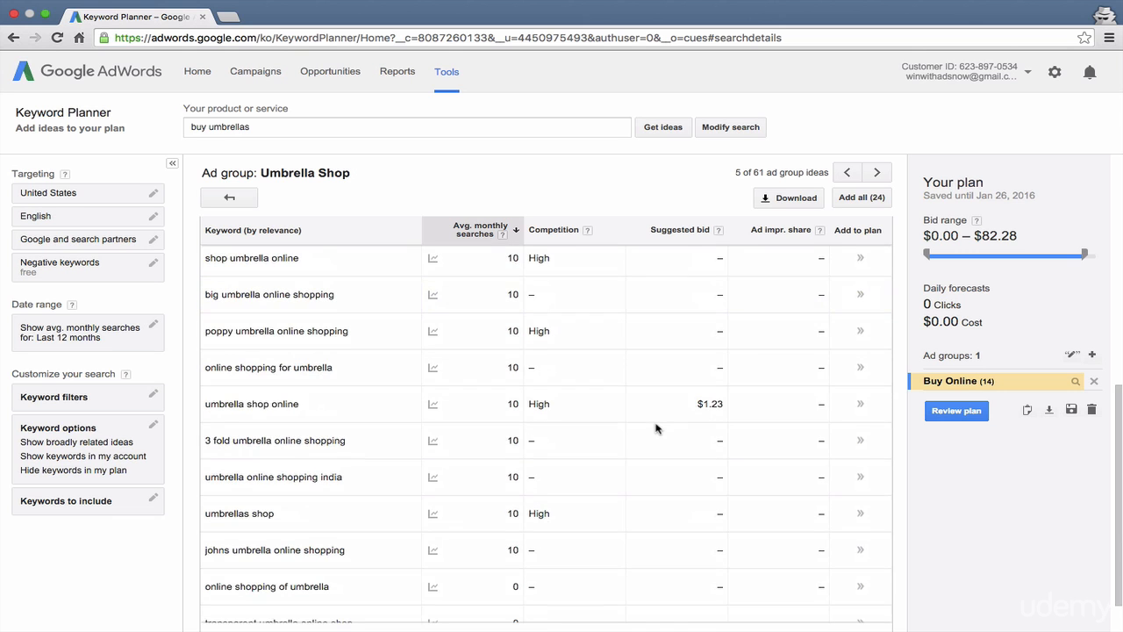
scroll(702, 439, "up", 10)
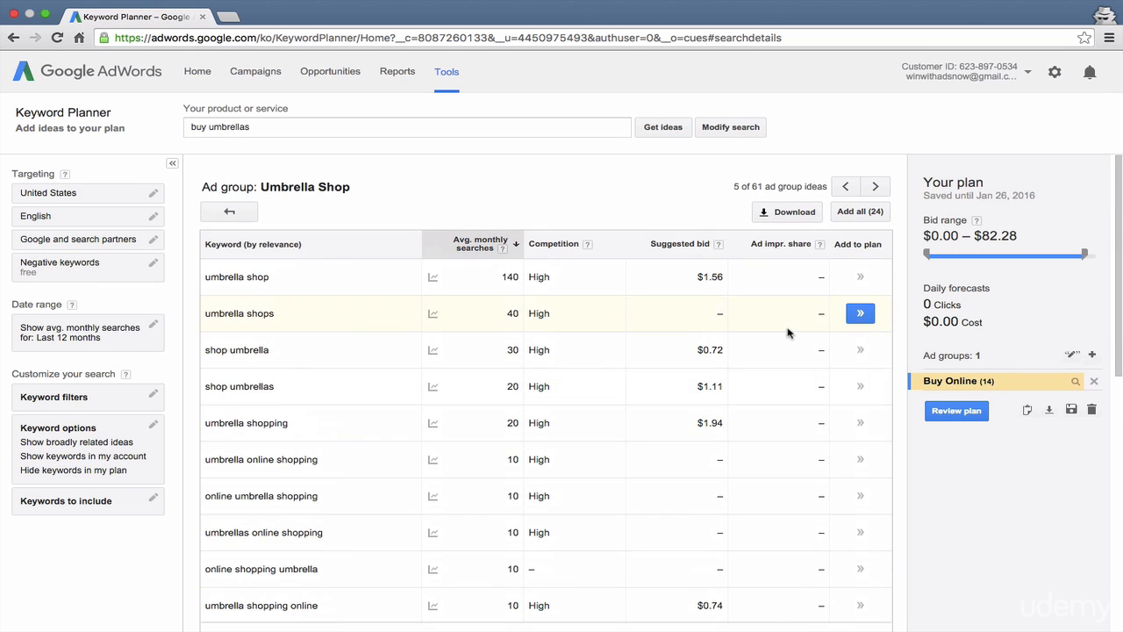
left_click(847, 212)
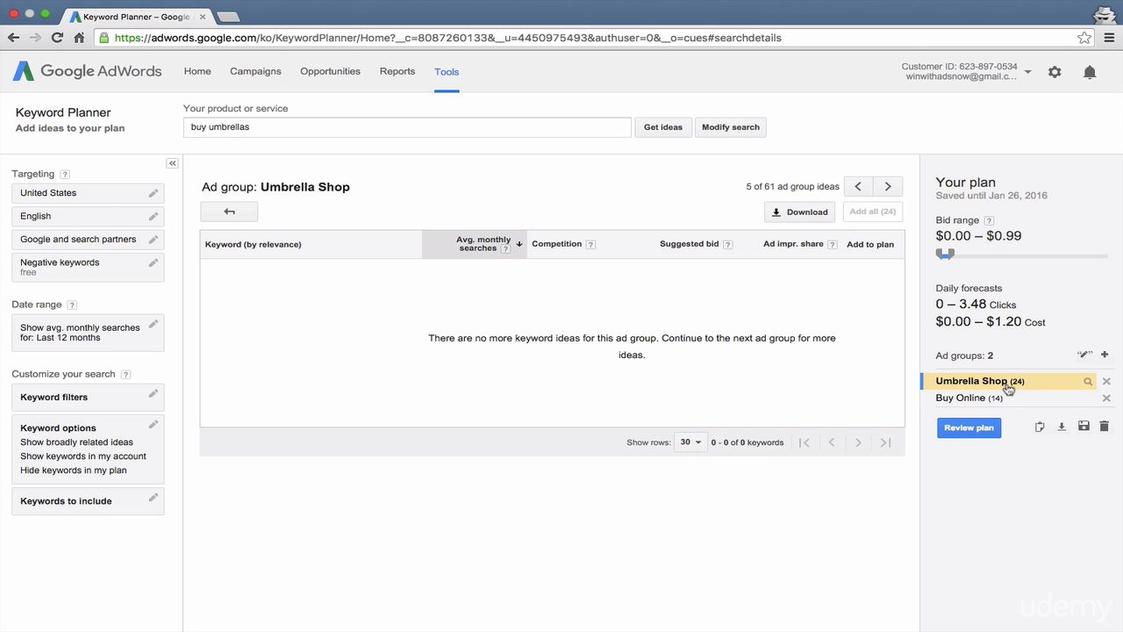
Step: Remove the keywords "johns umbrella online shopping" and "umbrellas shop" from the plan's Umbrella Shop ad group and close its keyword list
left_click(1087, 385)
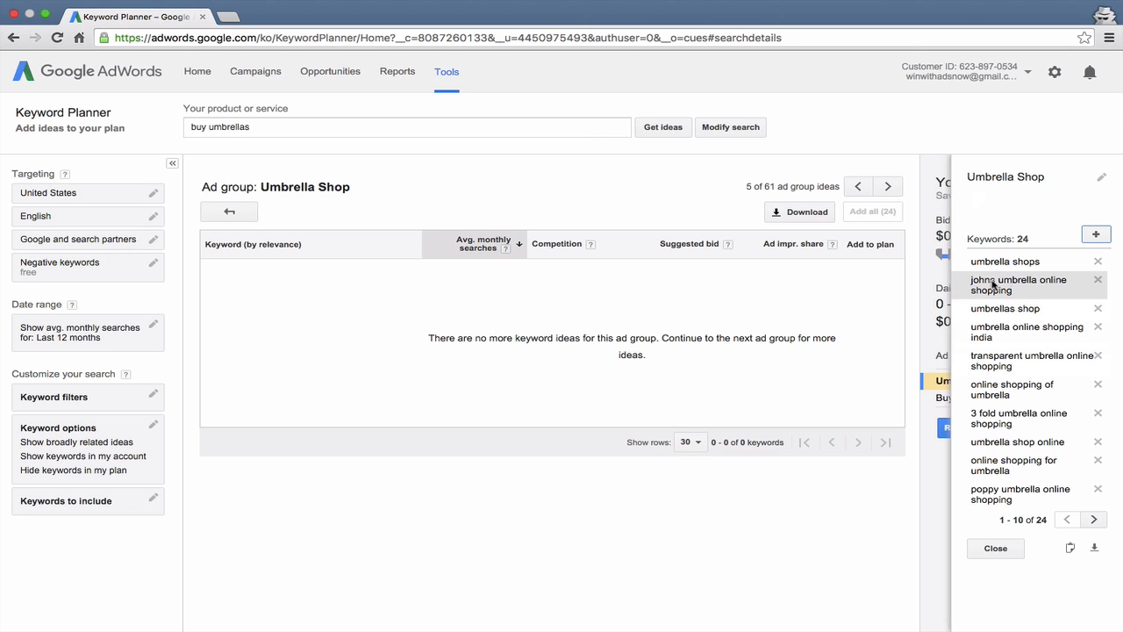
left_click(1097, 285)
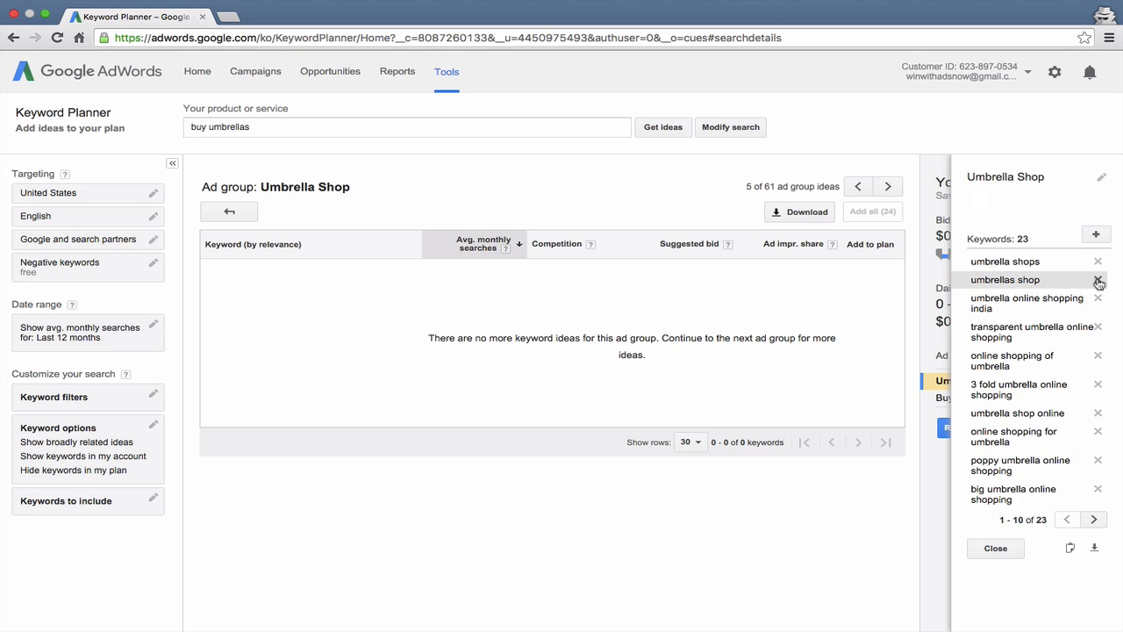
left_click(1097, 282)
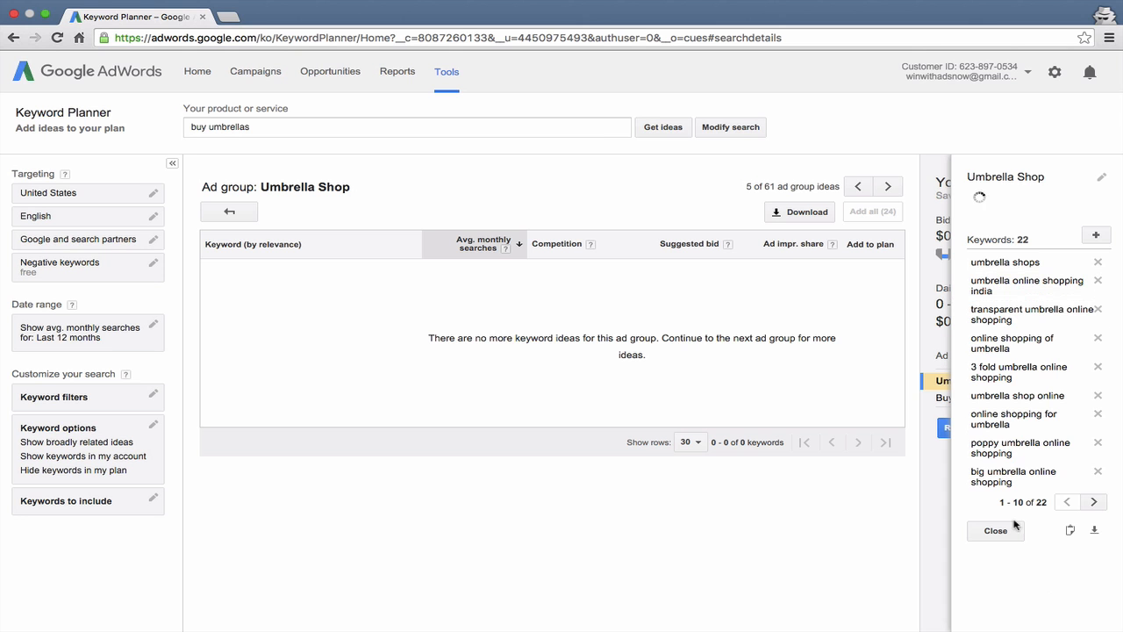
left_click(1005, 548)
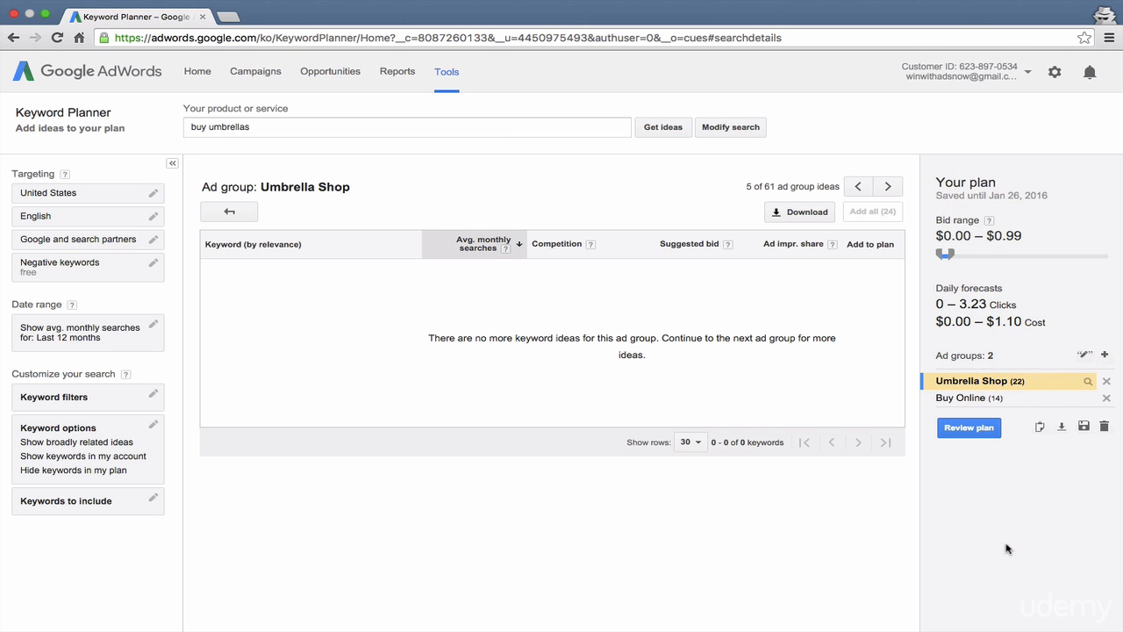
Step: Return to the ad group ideas and look through the list for other relevant ad groups
left_click(230, 213)
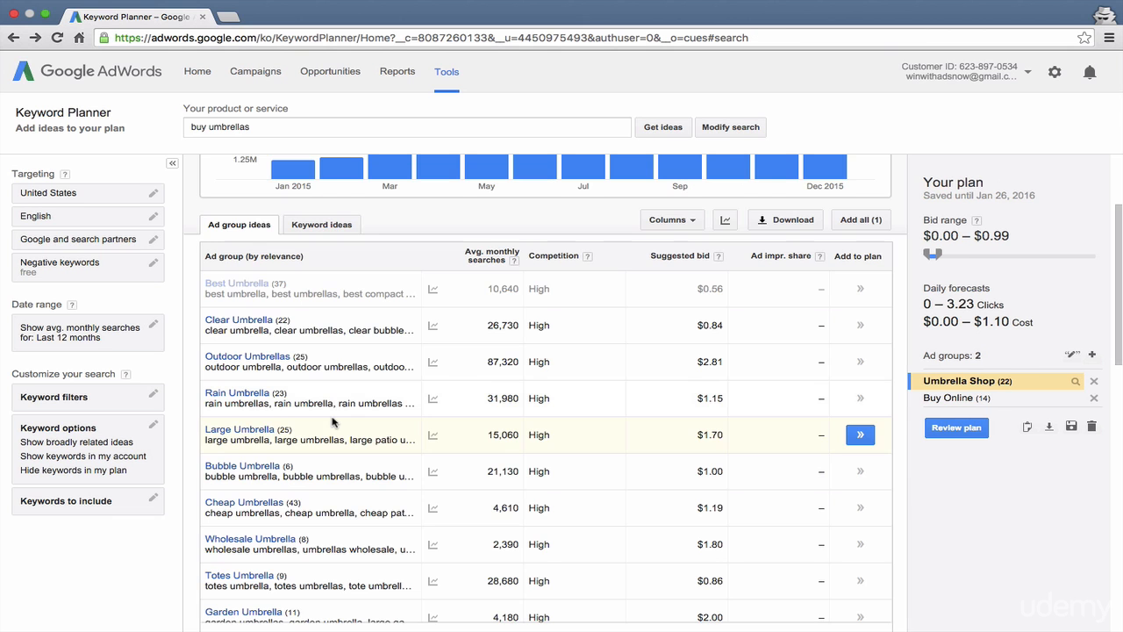
scroll(334, 422, "down", 5)
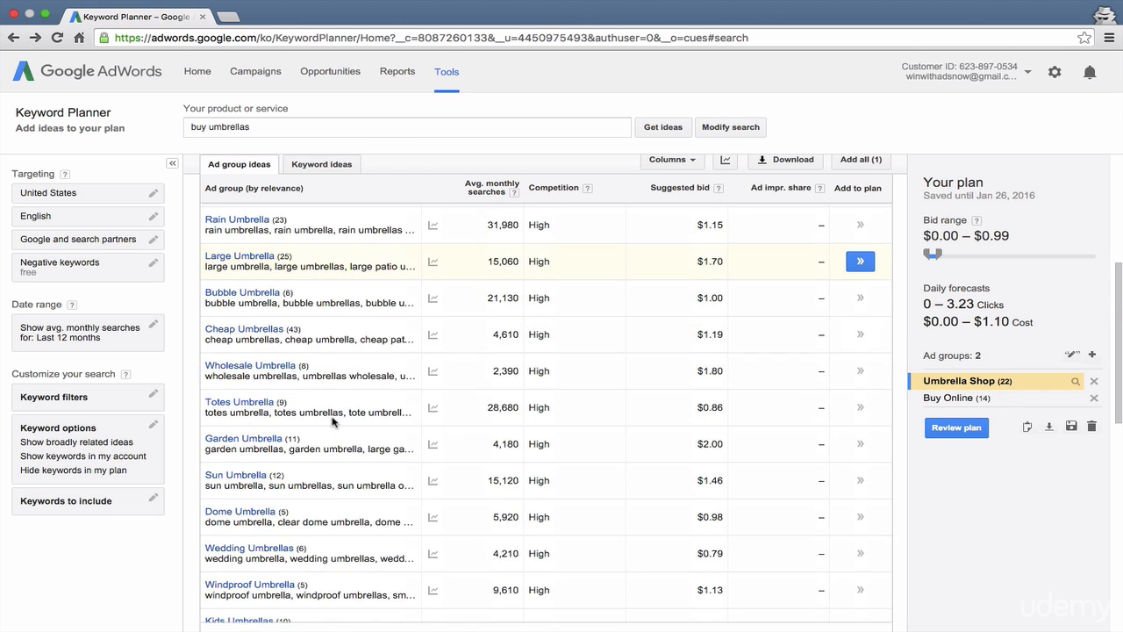
scroll(333, 422, "down", 4)
scroll(333, 422, "down", 6)
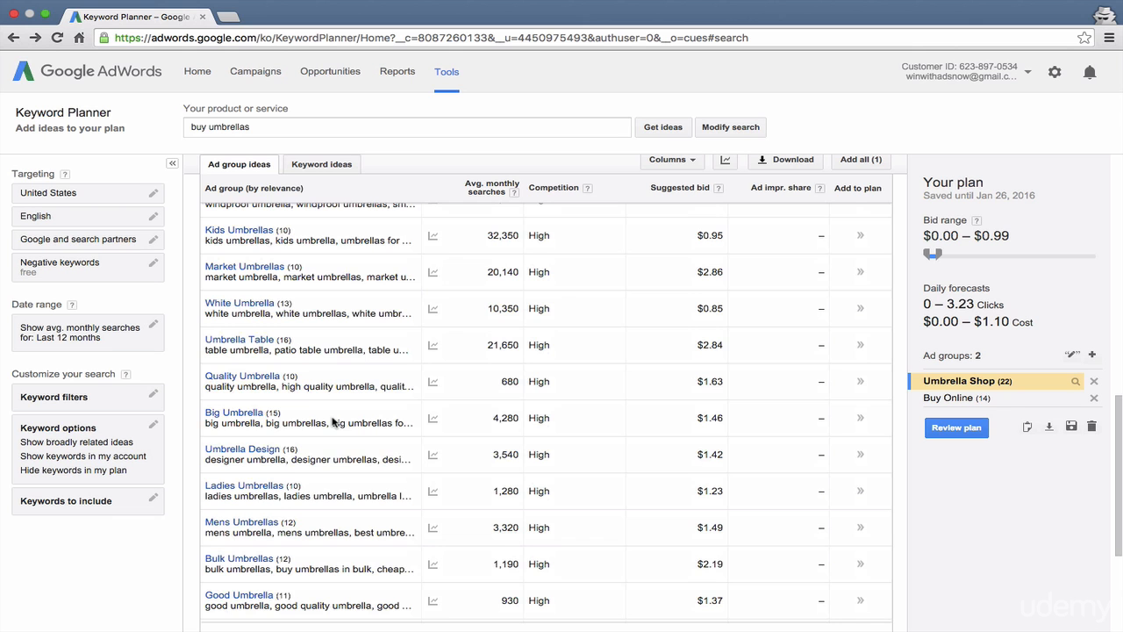
scroll(333, 422, "down", 3)
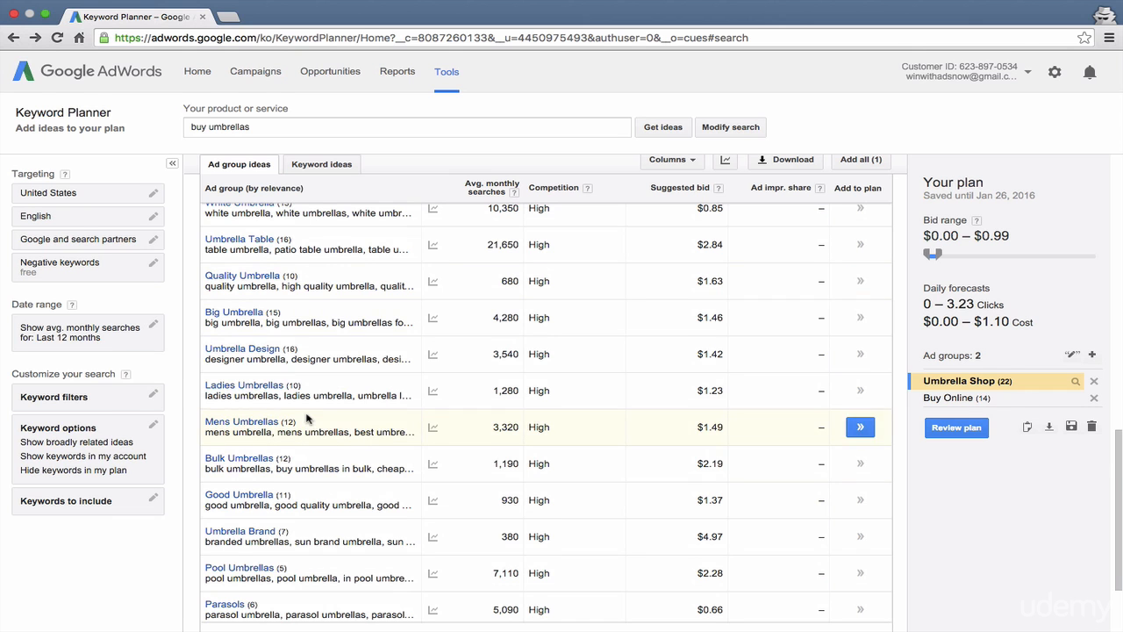
scroll(306, 419, "up", 10)
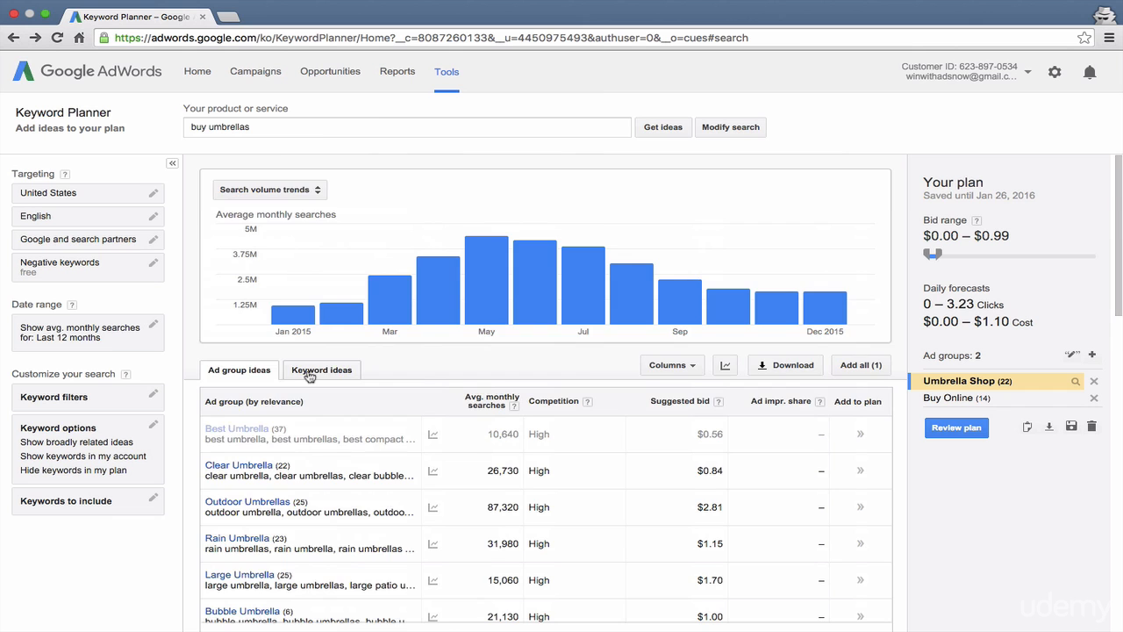
Step: Show the individual keyword ideas and add the search term "buy umbrellas" to the plan's Umbrella Shop ad group
left_click(309, 371)
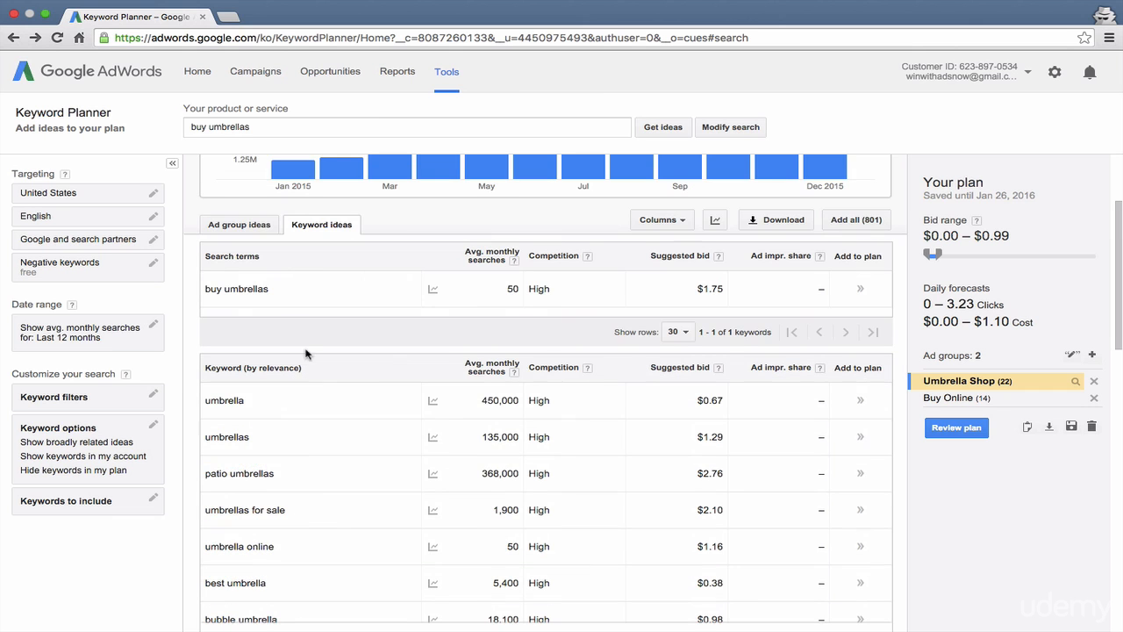
left_click(860, 290)
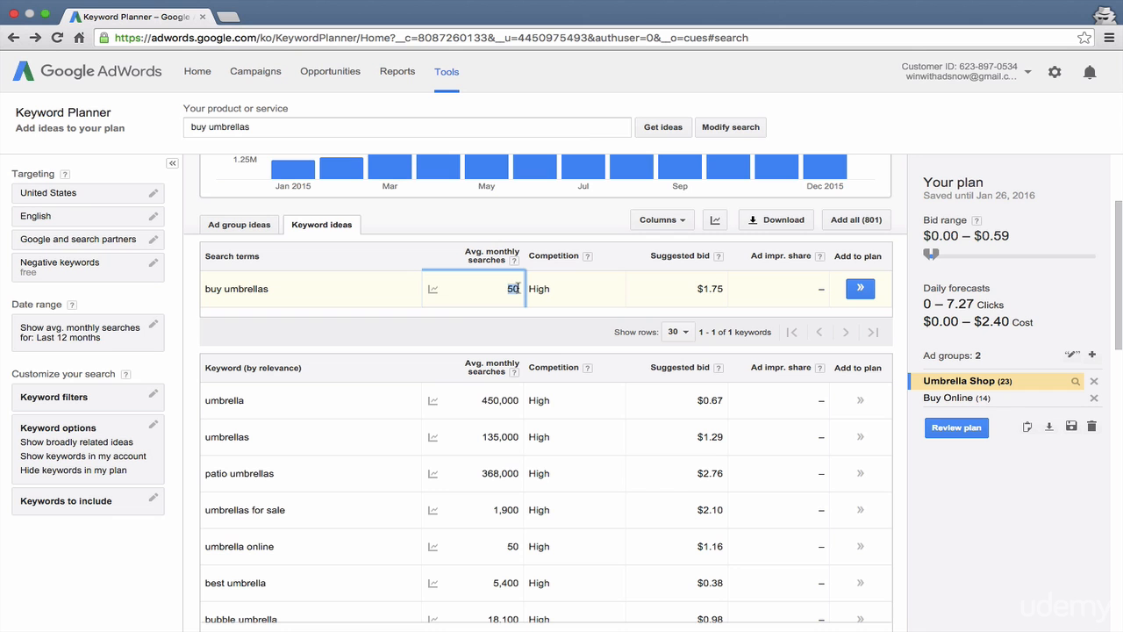
left_click(232, 288)
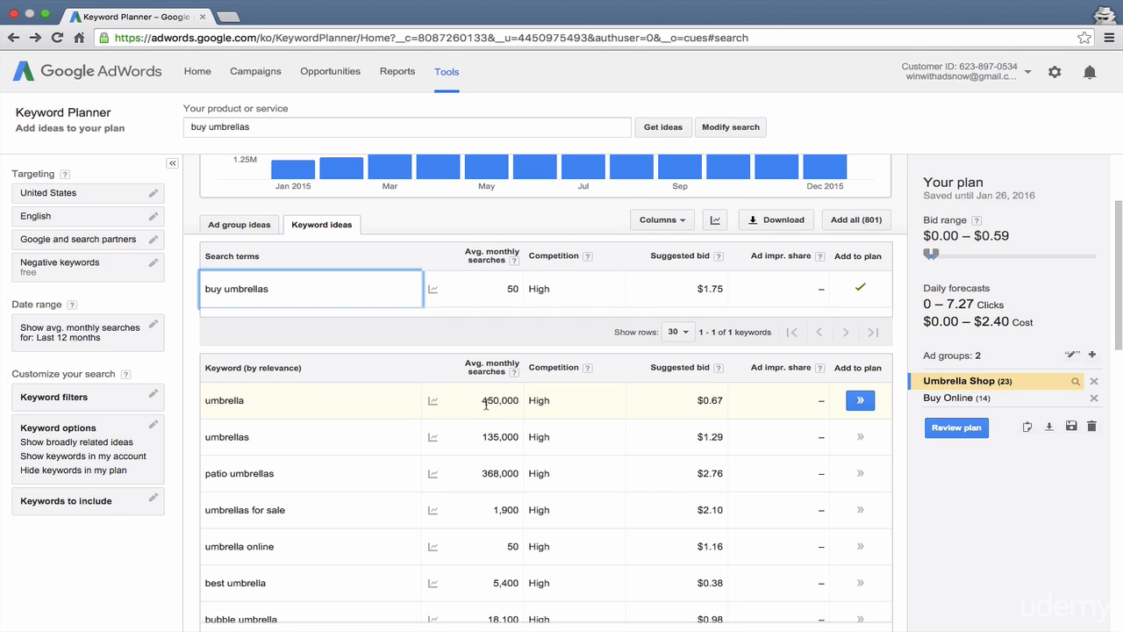
Step: Sort the keyword ideas by average monthly searches in descending order and compare the suggested bids for "umbrella" and "patio umbrellas"
left_click_drag(479, 437, 516, 436)
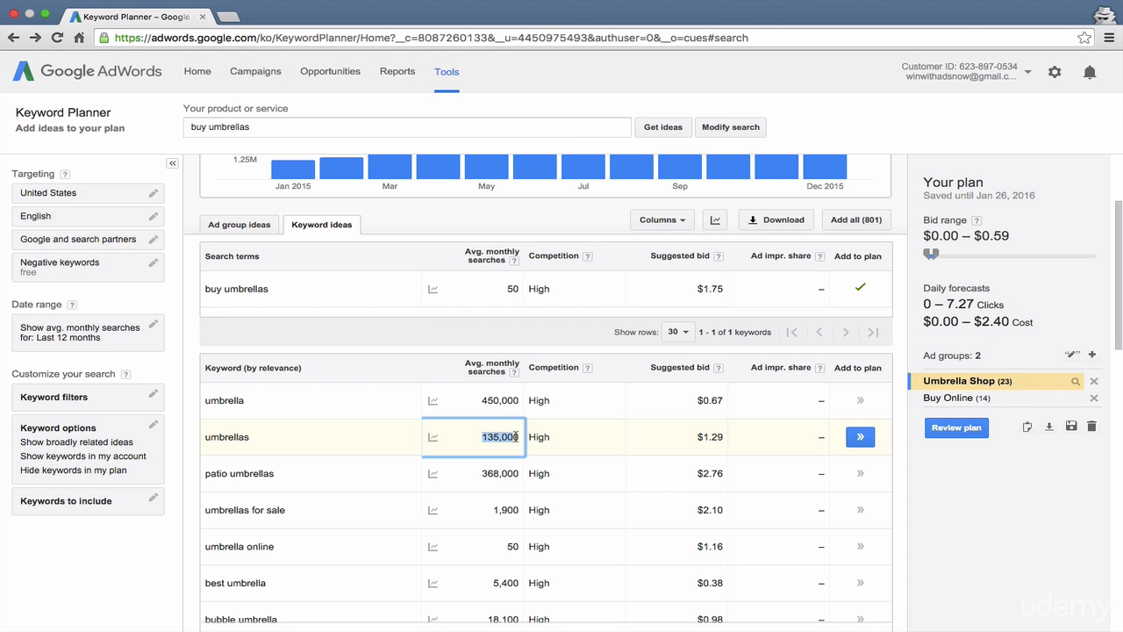
left_click(497, 374)
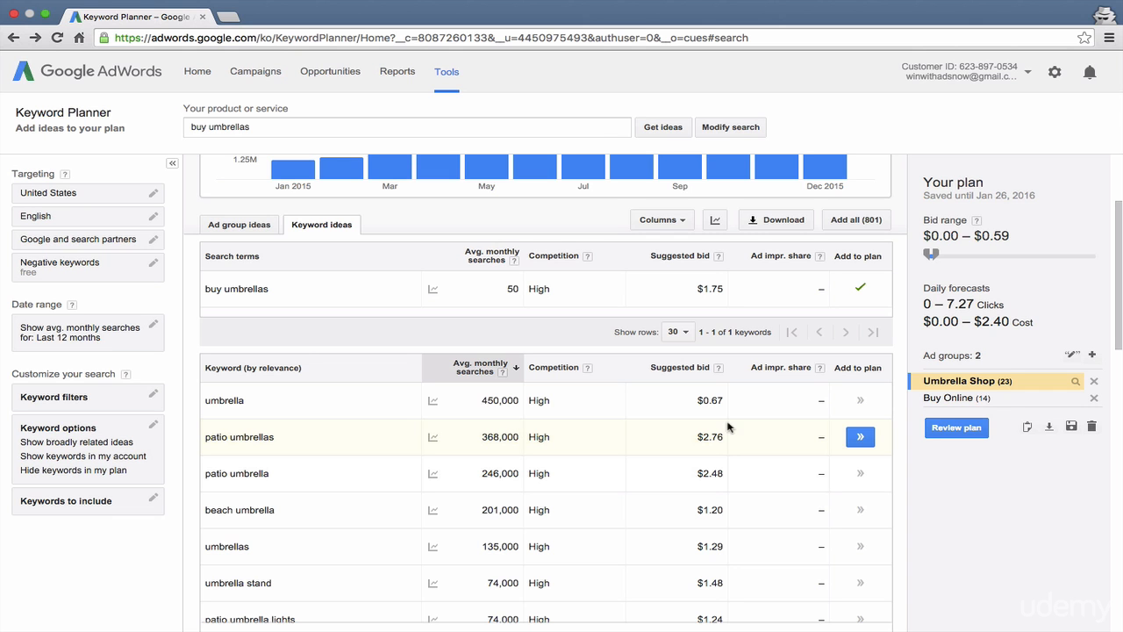
left_click_drag(698, 437, 726, 437)
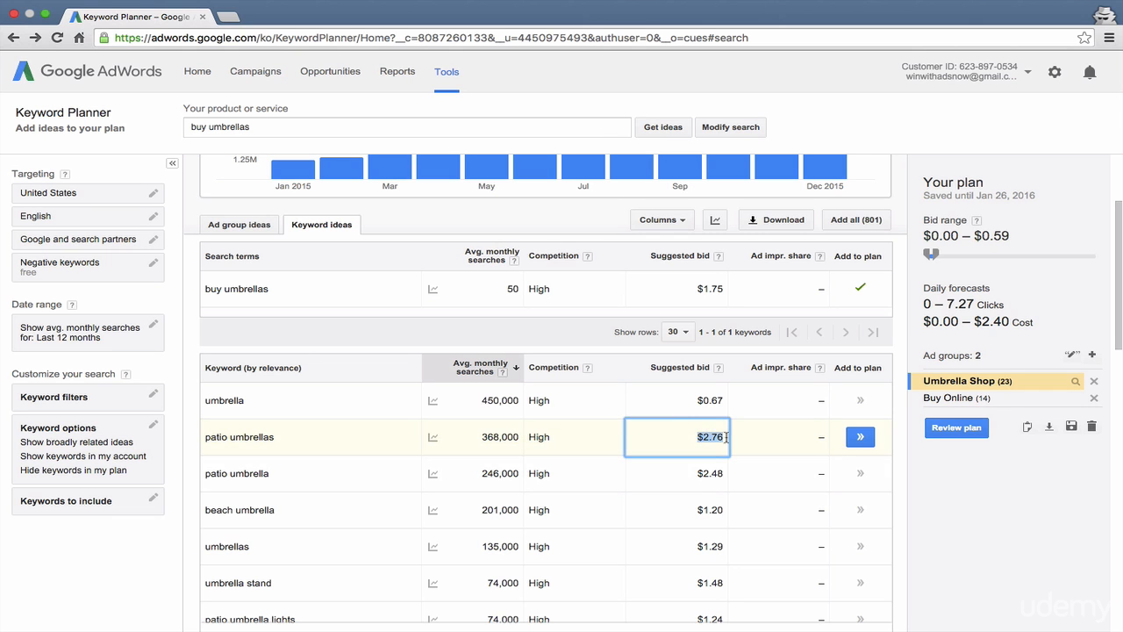
left_click(697, 400)
left_click_drag(700, 400, 725, 404)
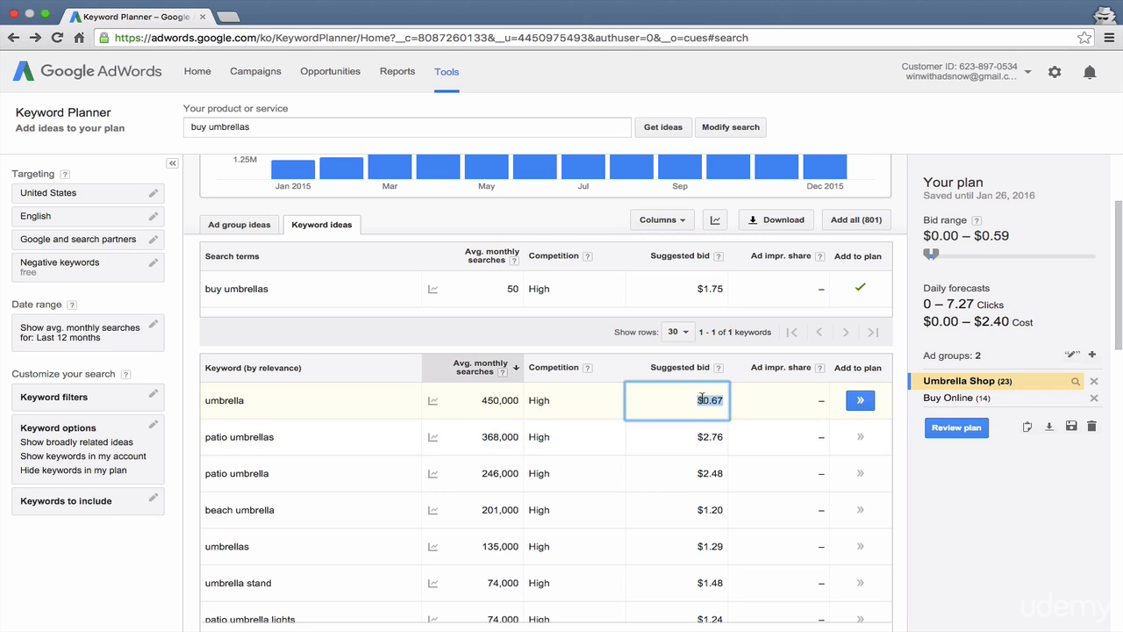
left_click(702, 399)
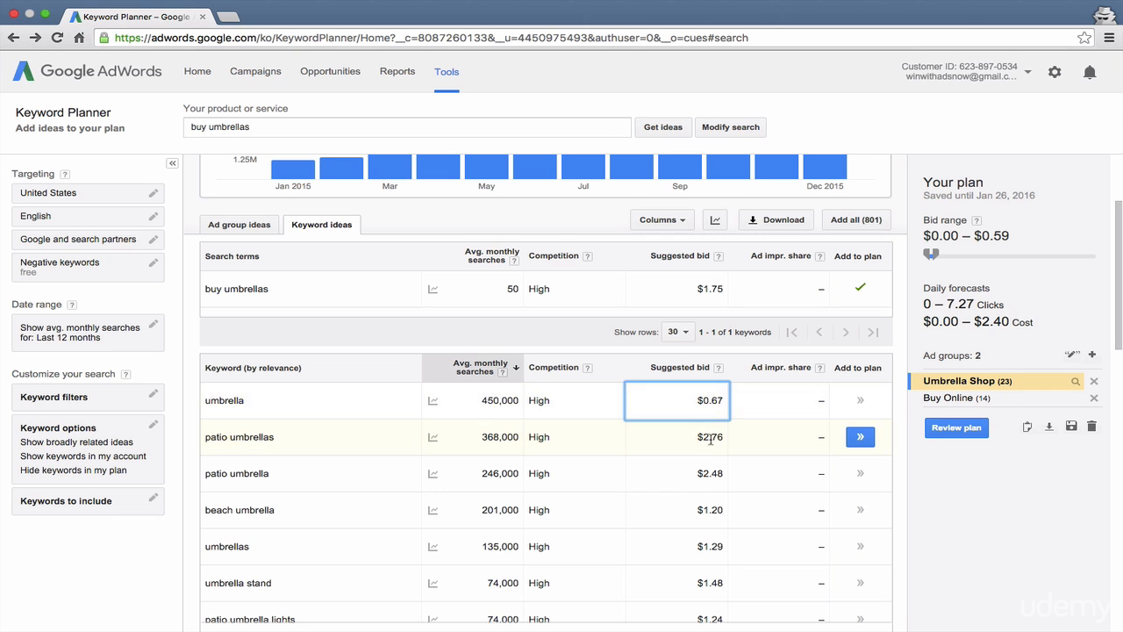
left_click(711, 439)
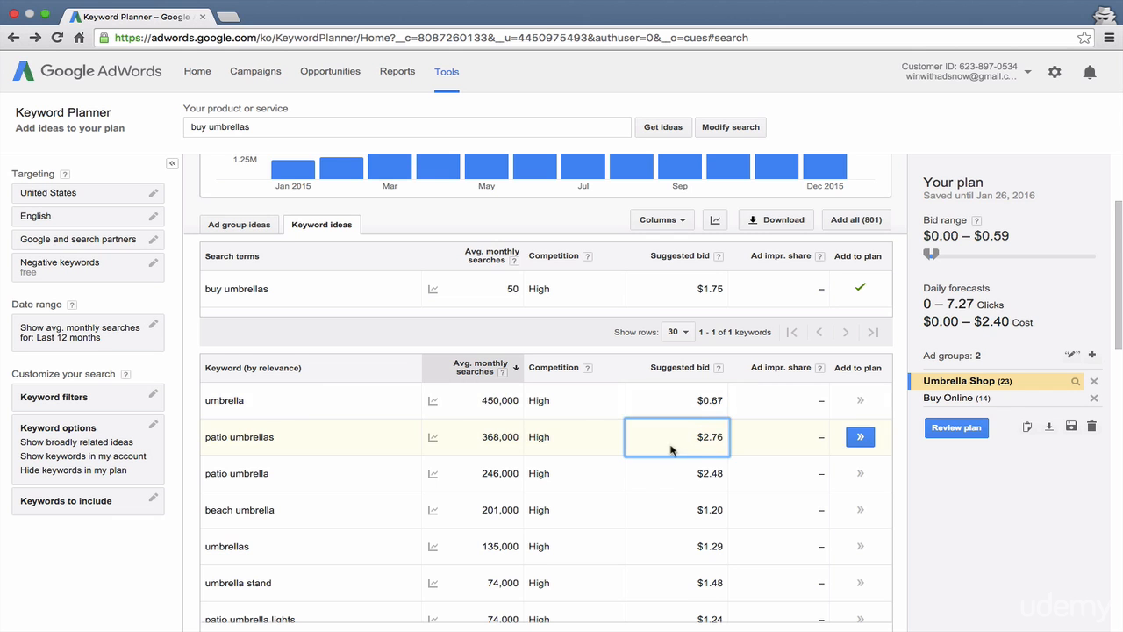
Step: Browse the keyword ideas with the most searches, and sort the list back by relevance to review it again
scroll(672, 497, "down", 3)
scroll(669, 497, "down", 3)
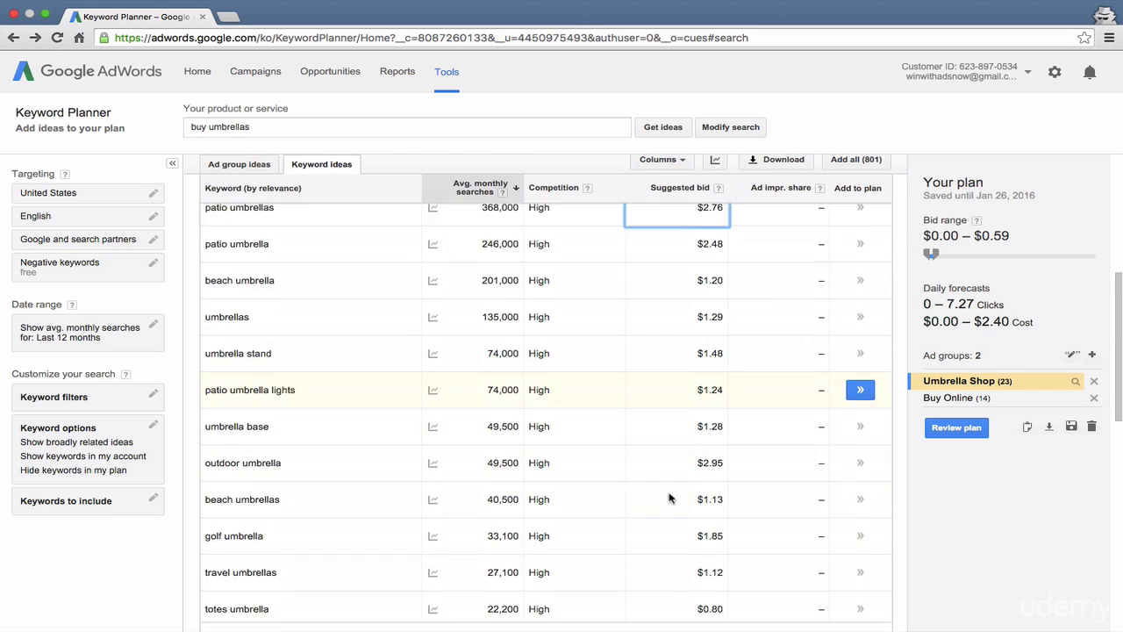
scroll(670, 498, "down", 4)
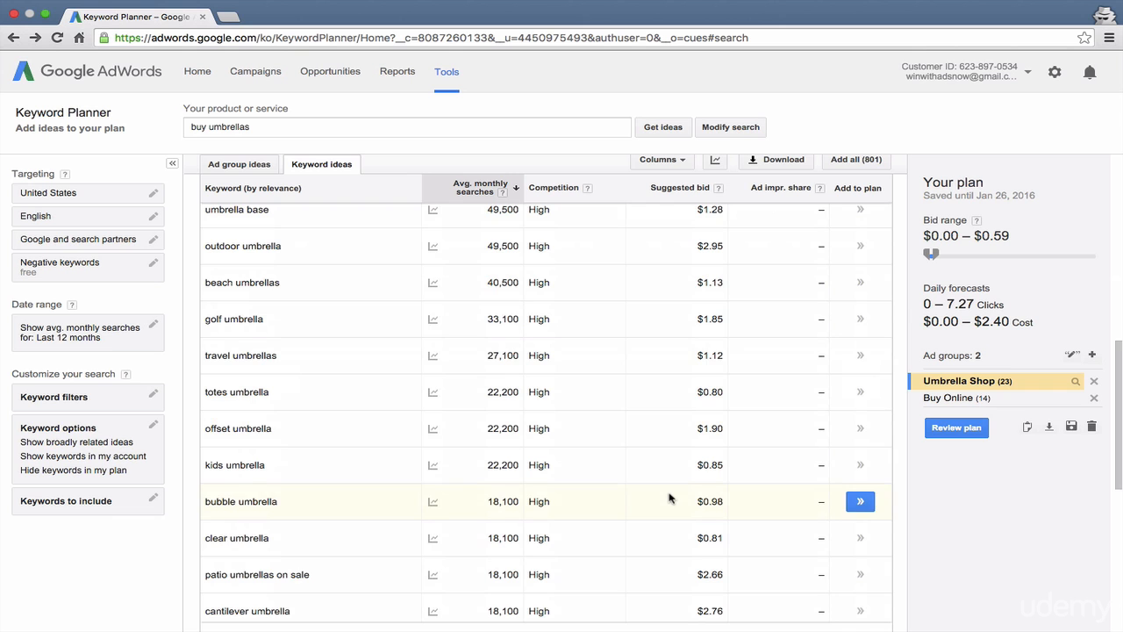
scroll(669, 498, "down", 3)
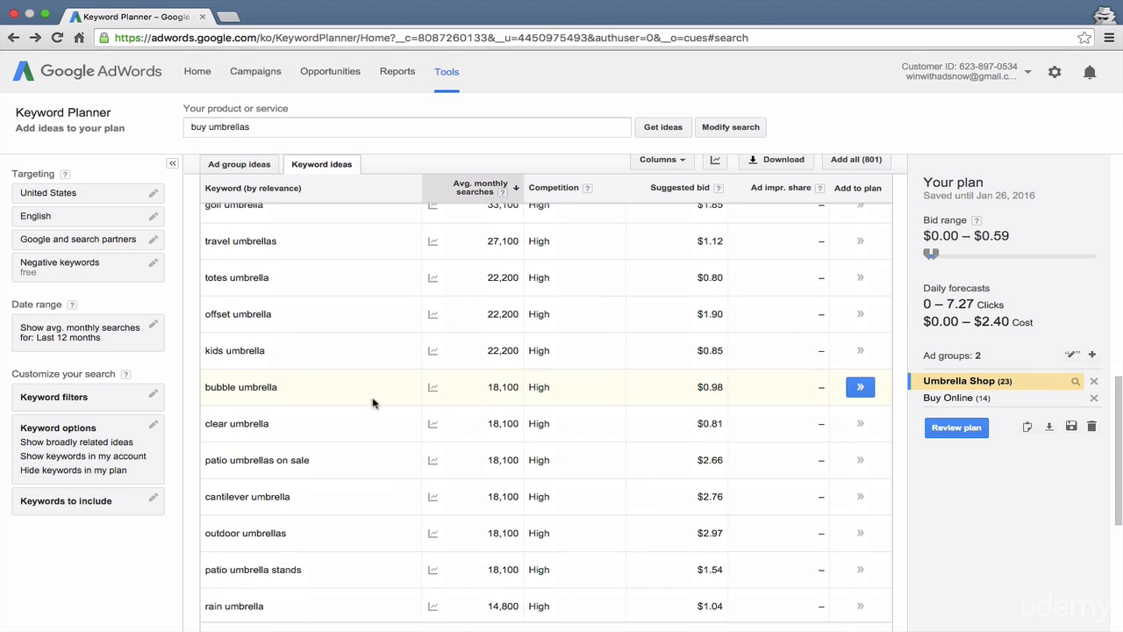
scroll(295, 347, "up", 10)
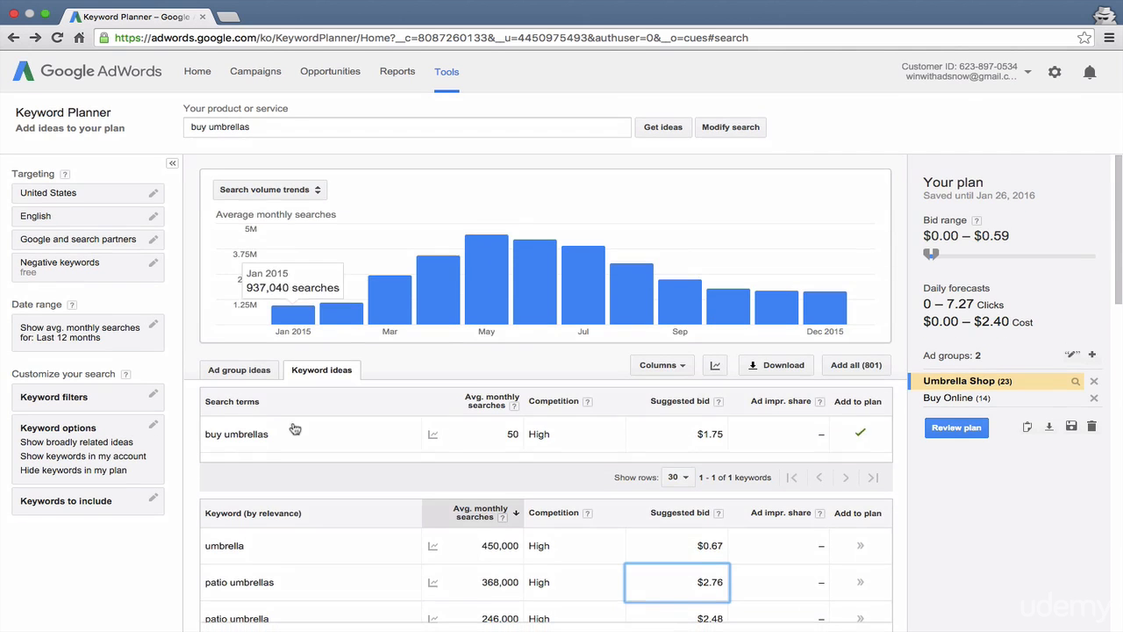
left_click(274, 518)
scroll(274, 520, "down", 3)
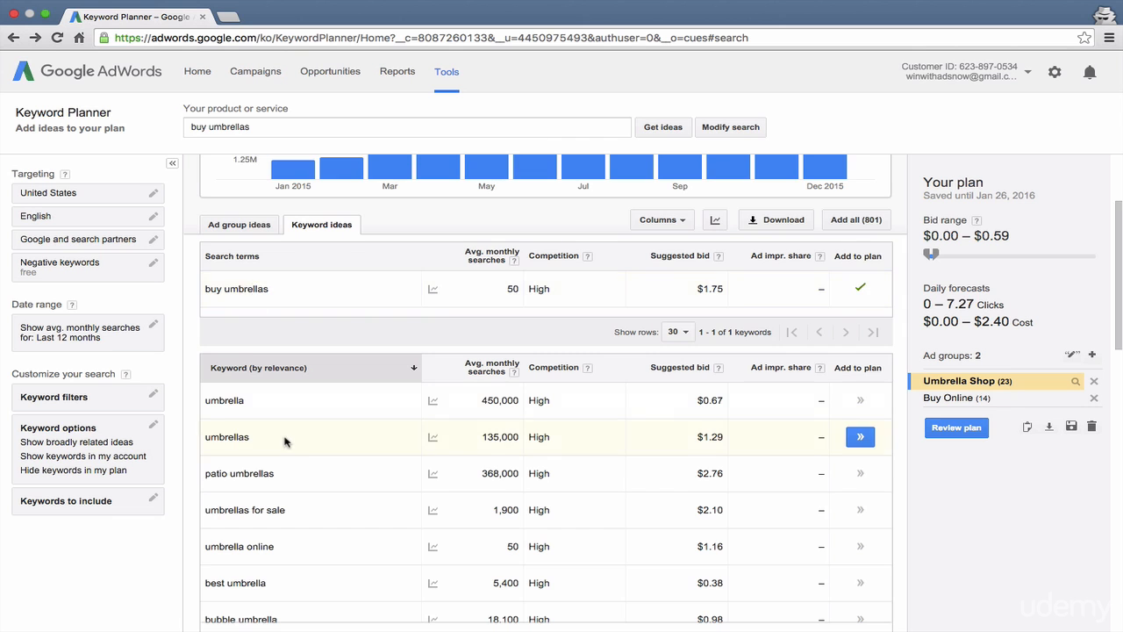
scroll(284, 448, "down", 2)
scroll(283, 448, "down", 8)
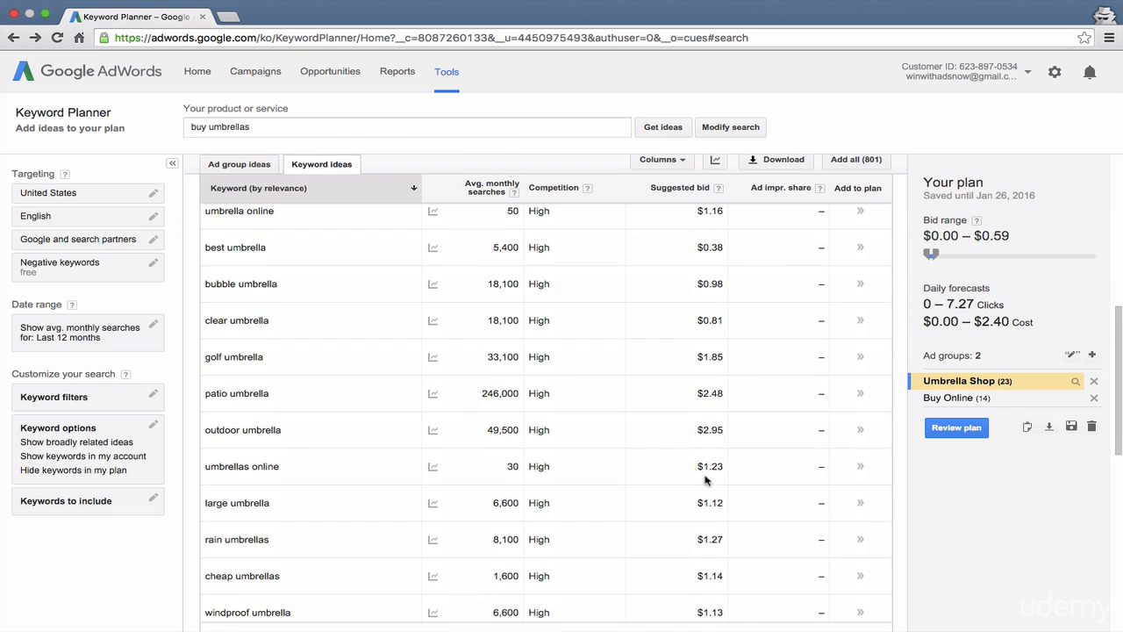
scroll(1086, 351, "up", 10)
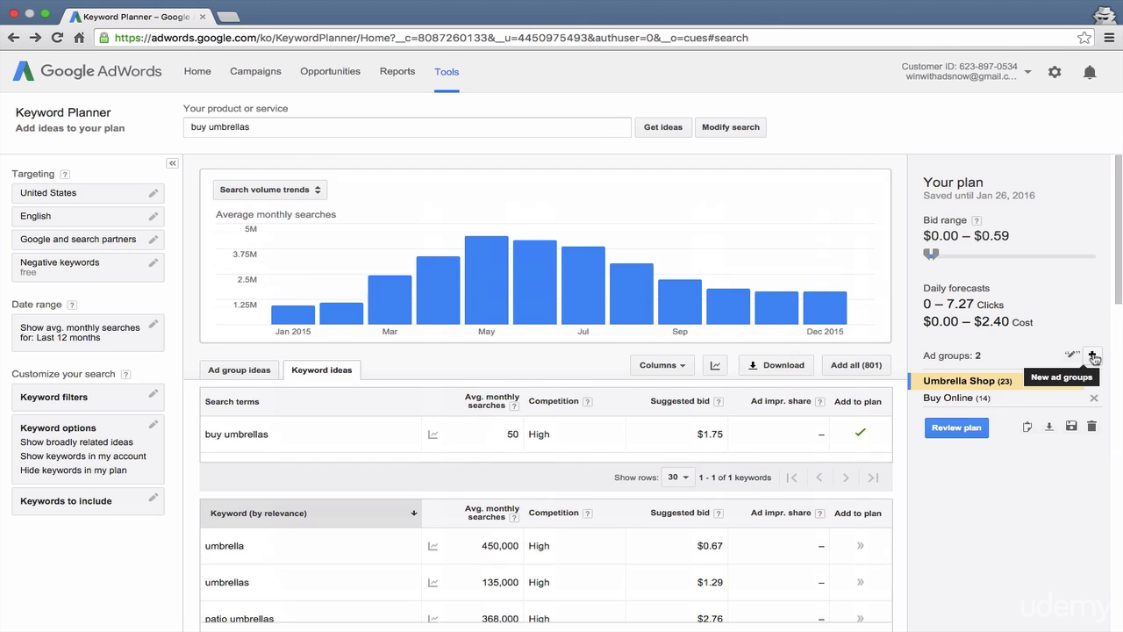
Step: Create a new ad group named Misc in the plan
left_click(1093, 357)
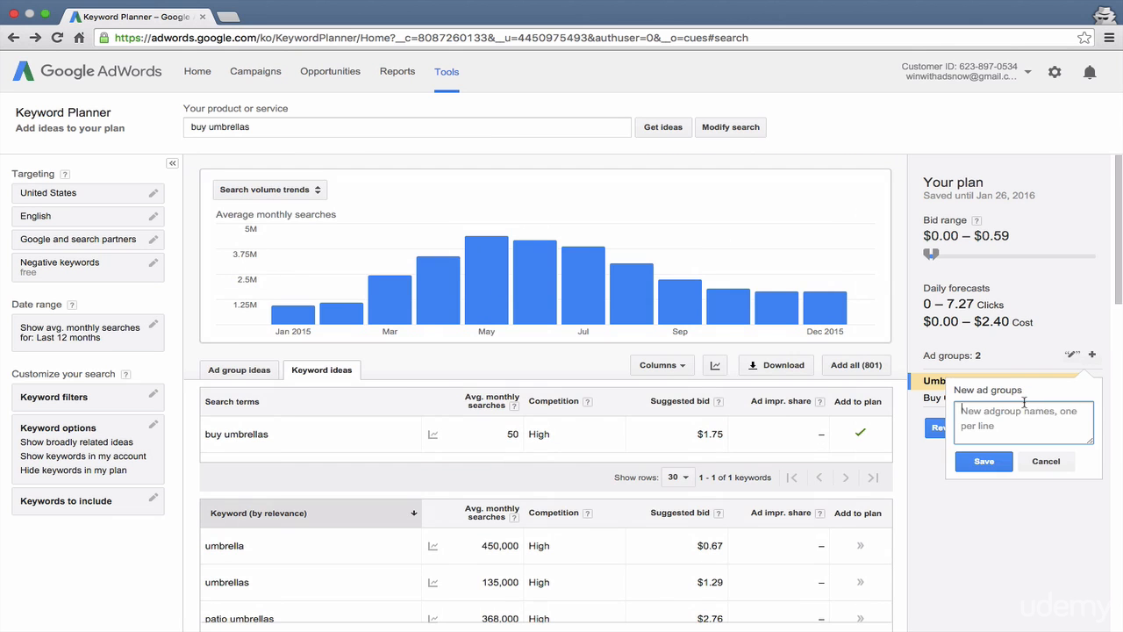
type("Misc")
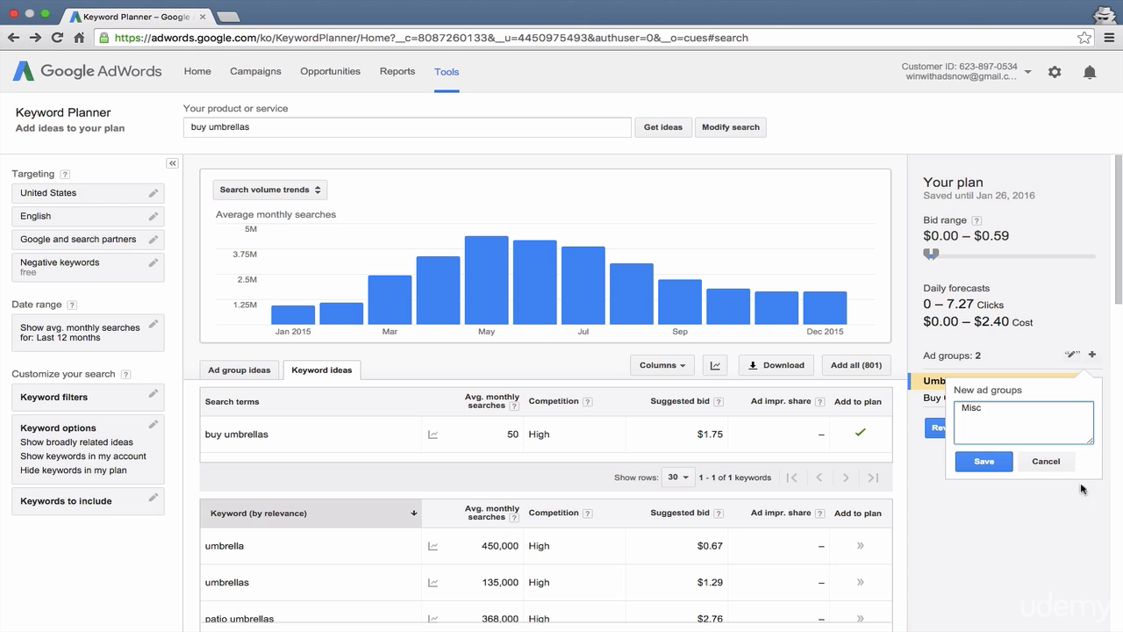
left_click(984, 461)
Step: Add the keywords umbrella, umbrellas, patio umbrellas, umbrellas for sale, umbrella online and best umbrella to the Misc ad group
scroll(783, 479, "down", 2)
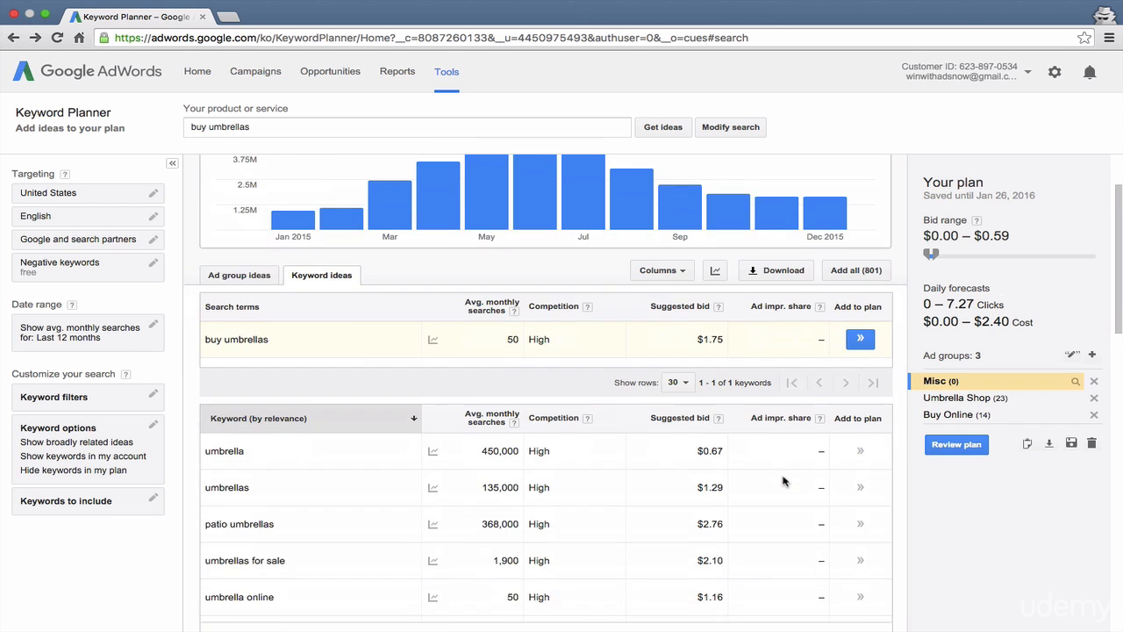
left_click(859, 451)
left_click(859, 451)
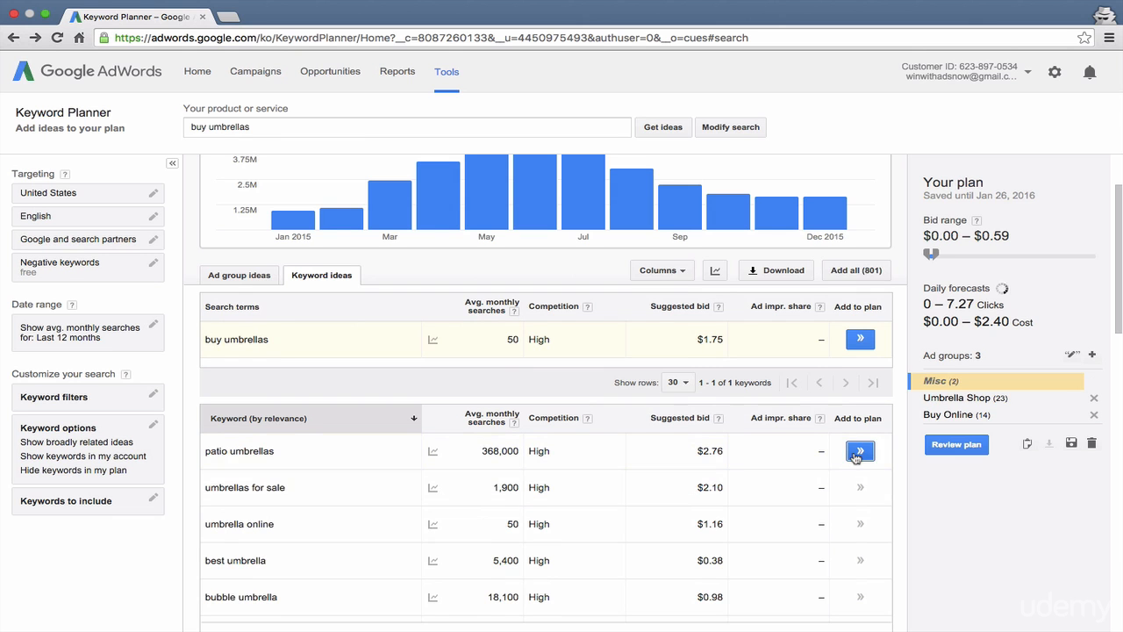
left_click(859, 451)
left_click(859, 451)
left_click(856, 453)
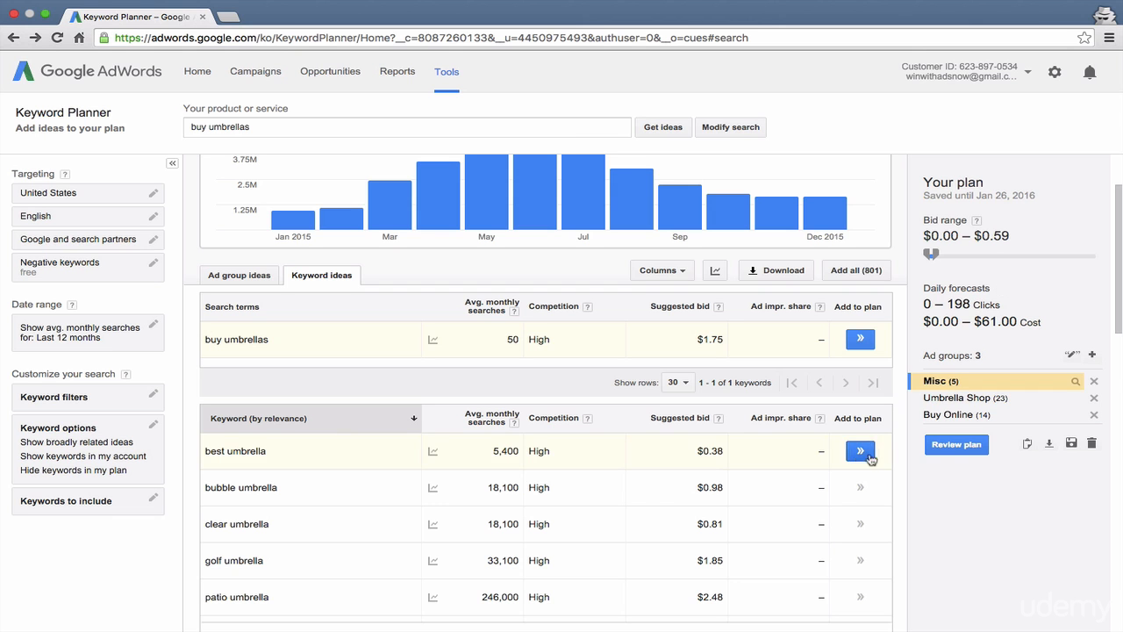
left_click(860, 450)
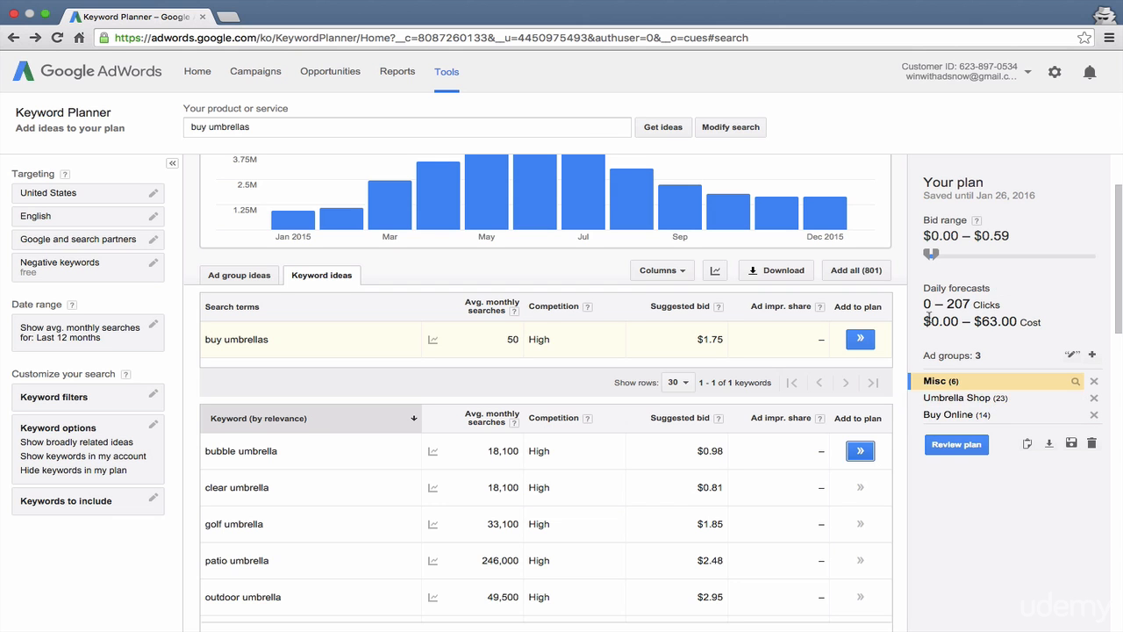
Step: Open the plan for review and look over its daily forecasts and the three ad groups
left_click_drag(921, 296, 1041, 325)
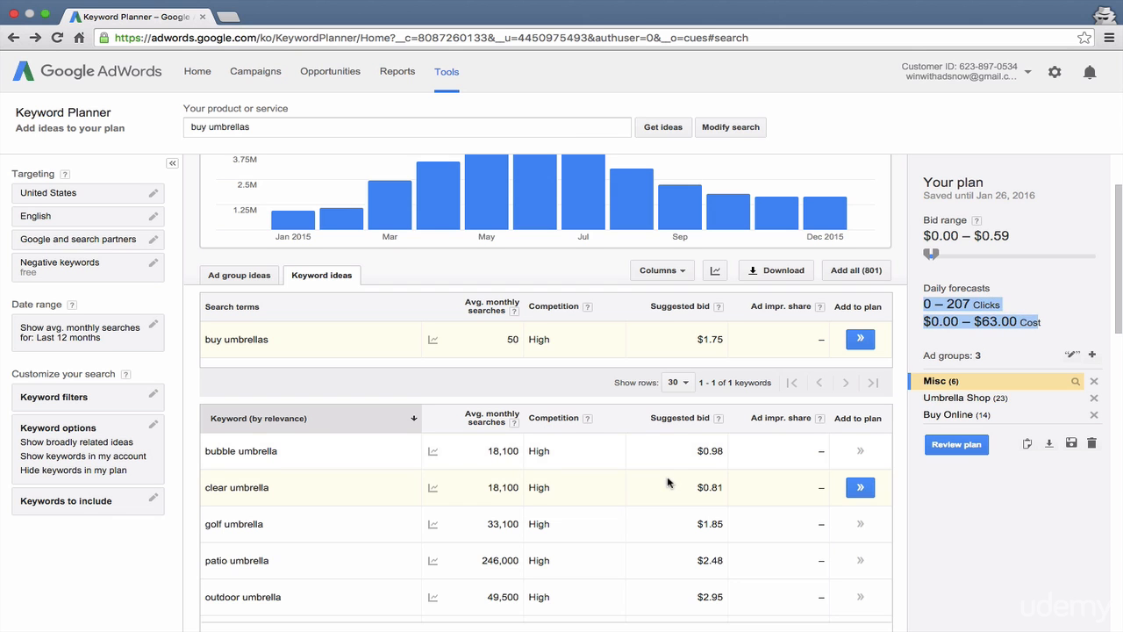
left_click(942, 449)
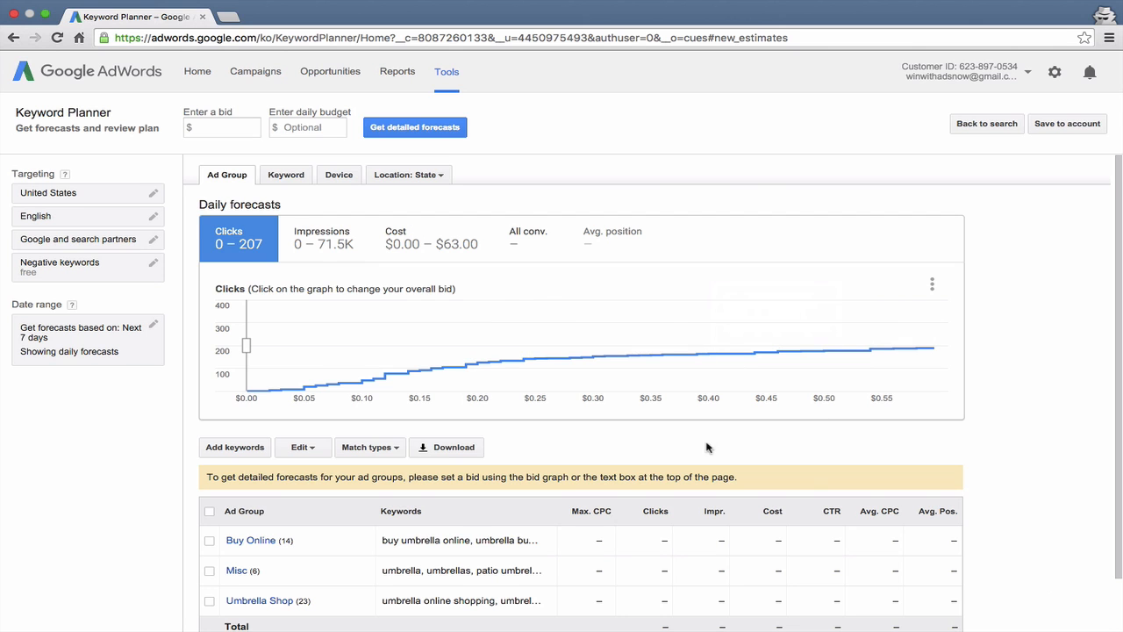
scroll(682, 448, "down", 2)
scroll(681, 449, "up", 2)
Step: Set the overall bid to $0.21 on the clicks forecast graph to get forecasts for each ad group
left_click(219, 128)
left_click(327, 126)
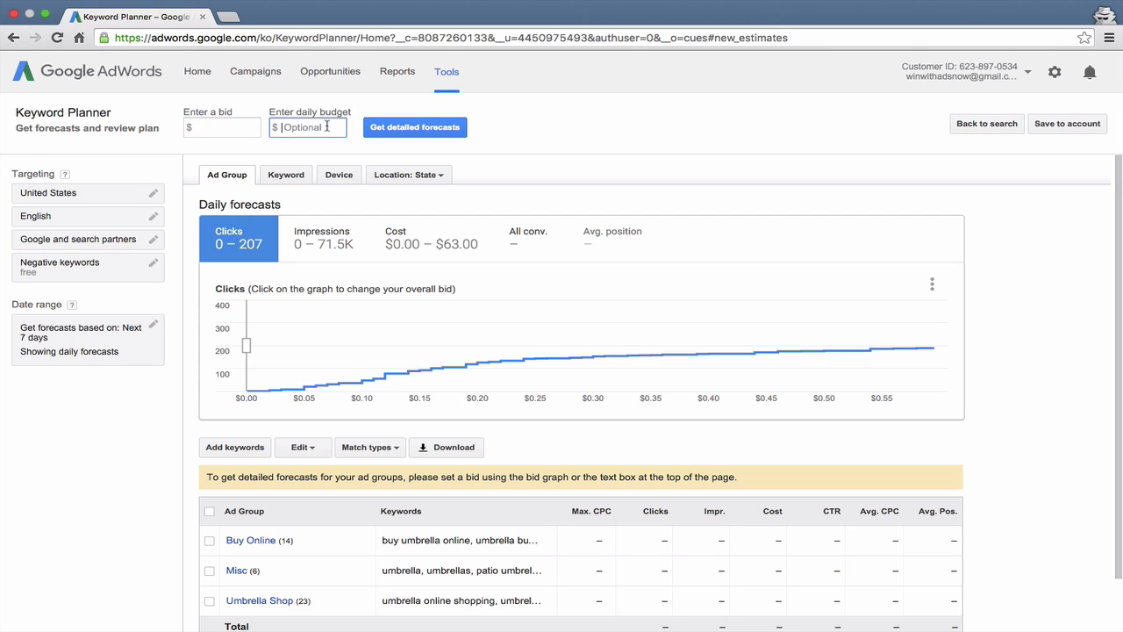
left_click(195, 128)
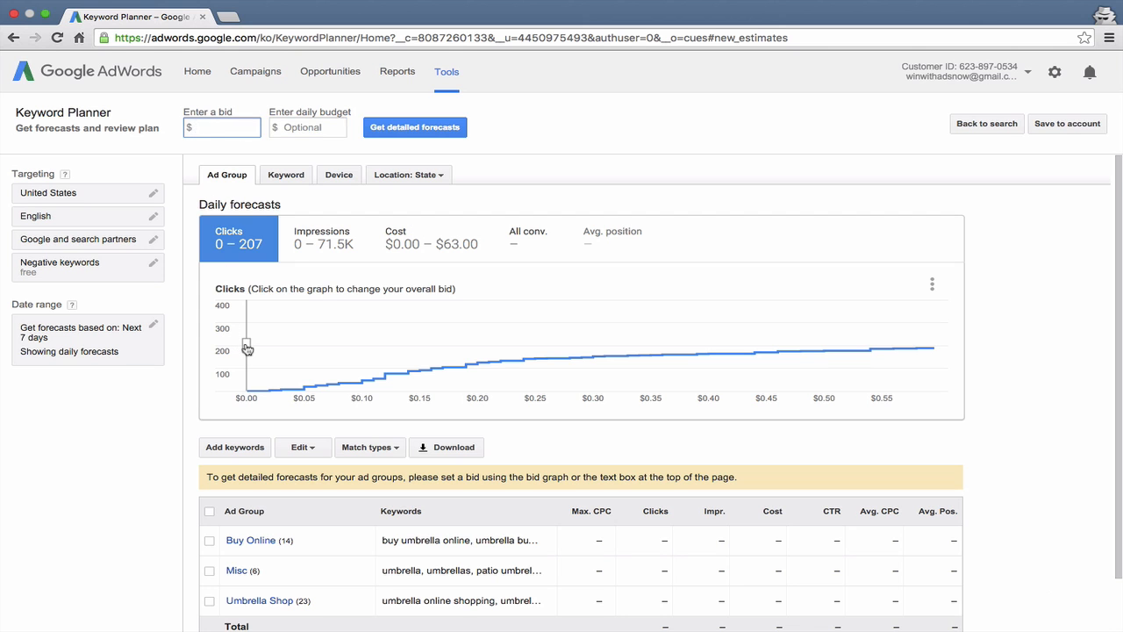
left_click_drag(247, 350, 484, 355)
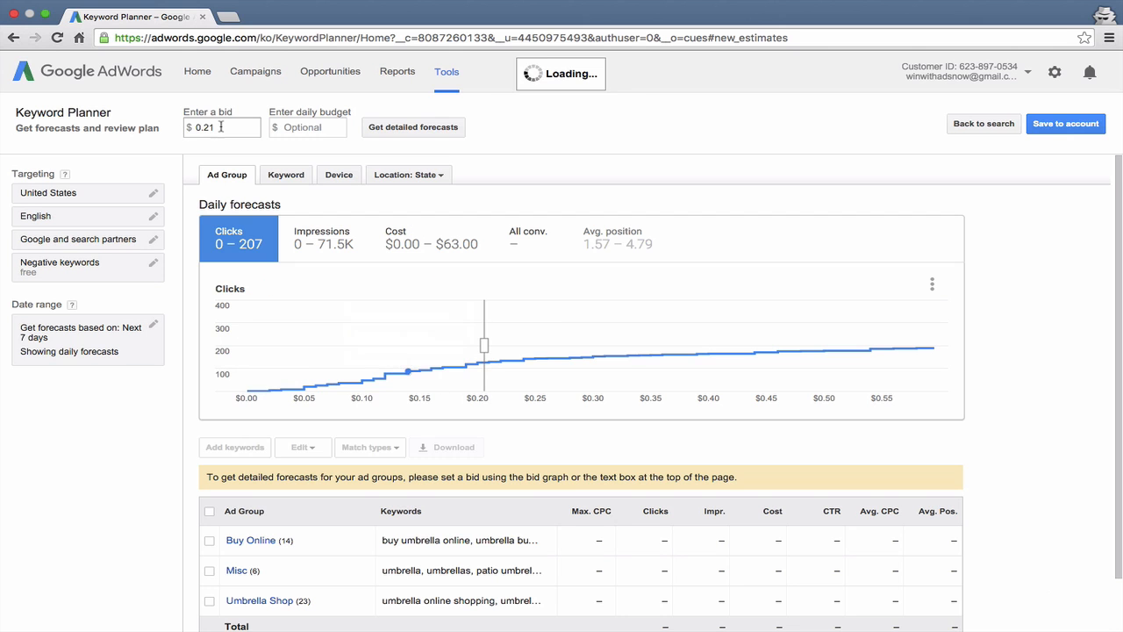
left_click(220, 127)
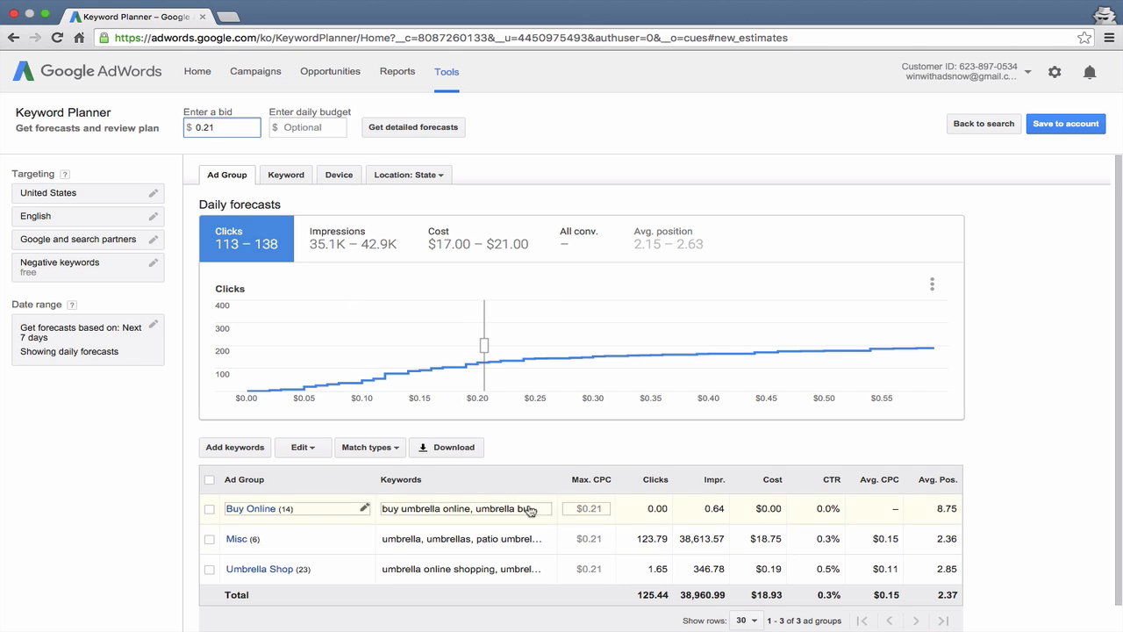
Step: Get detailed forecasts for a bid of $5.00 and sort the ad groups by impressions in descending order
mouse_move(476, 348)
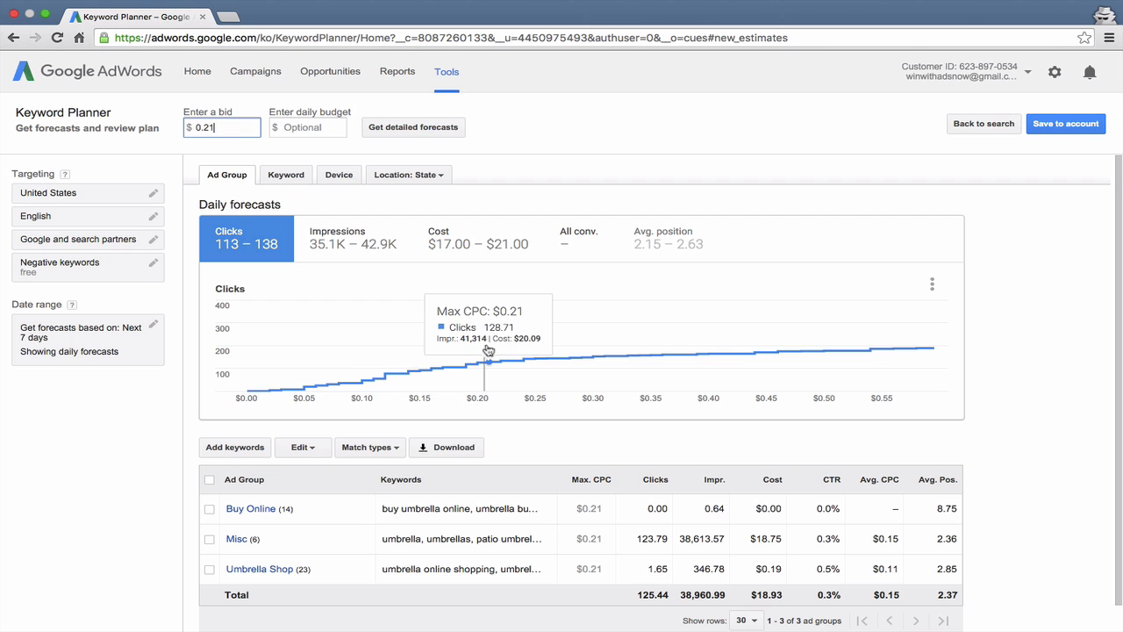
left_click(486, 351)
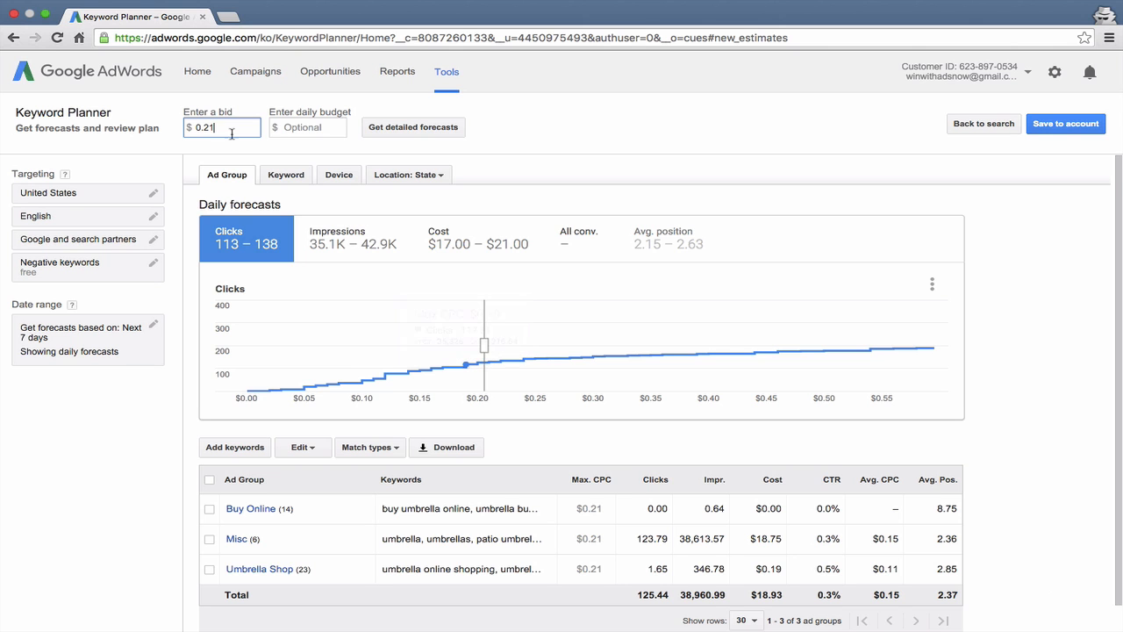
type("5")
left_click(386, 131)
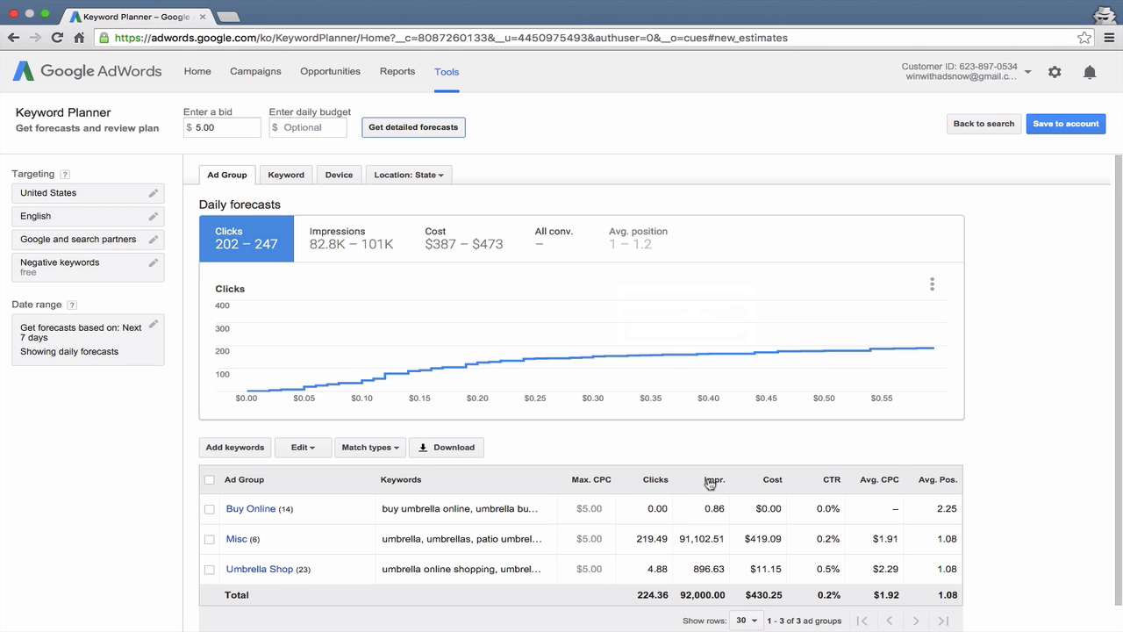
scroll(557, 509, "down", 1)
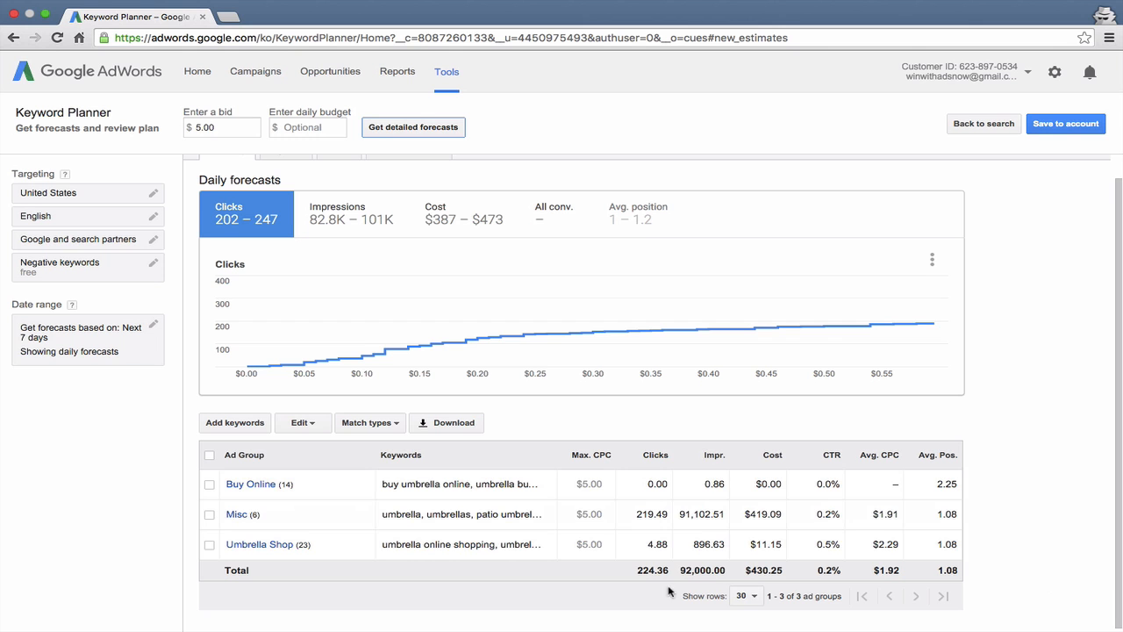
left_click_drag(681, 569, 730, 569)
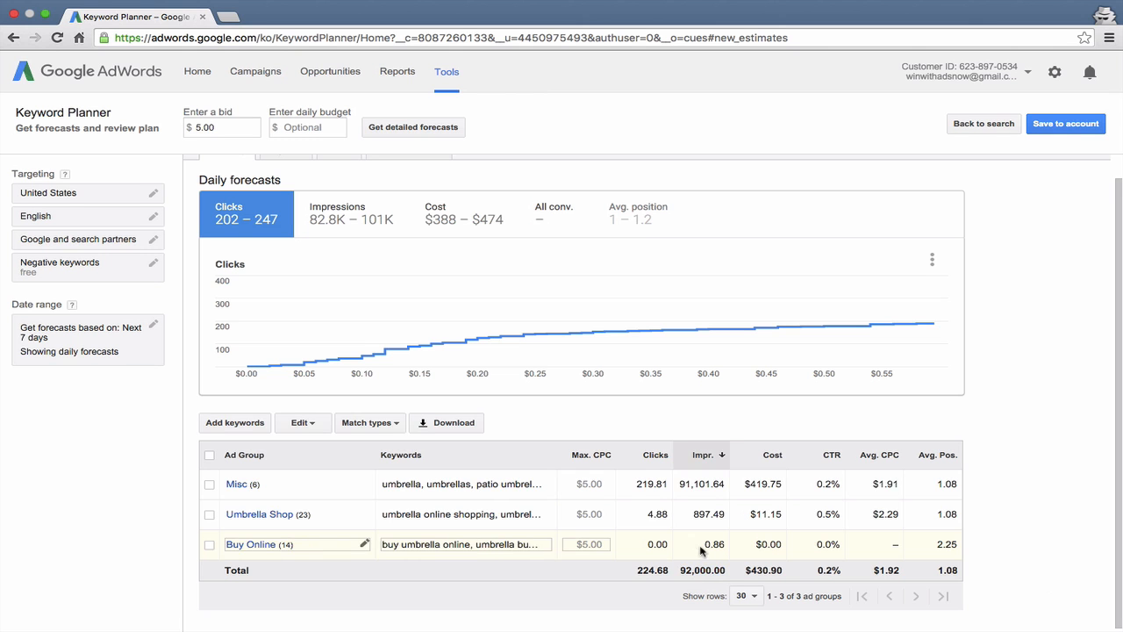
Step: Base the forecasts on a custom time period and display them by month
left_click(103, 335)
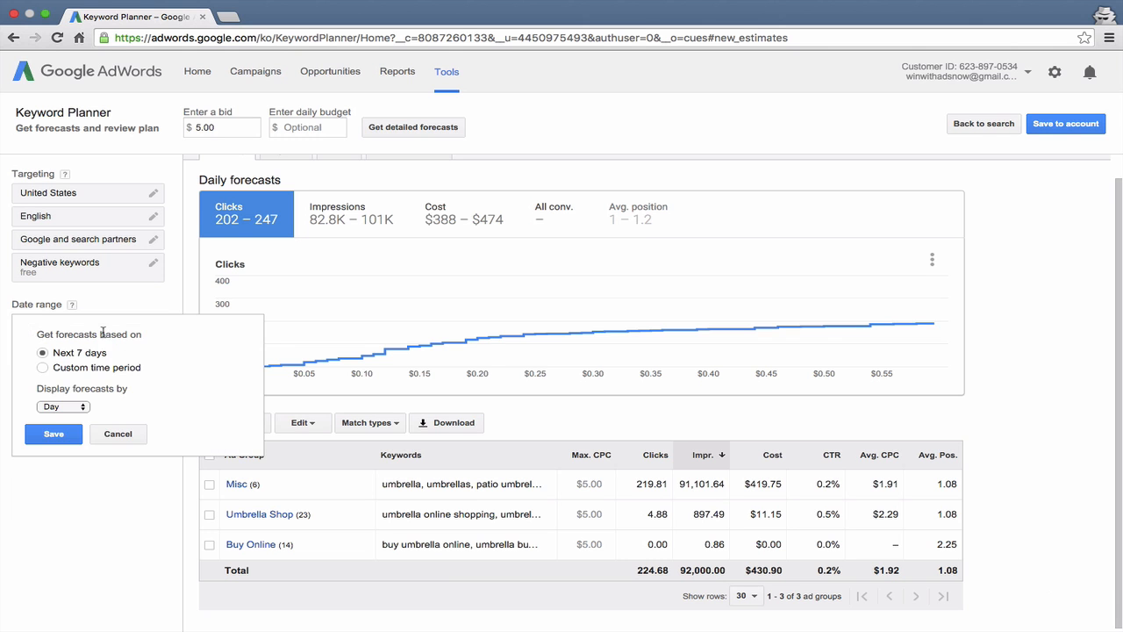
left_click(81, 368)
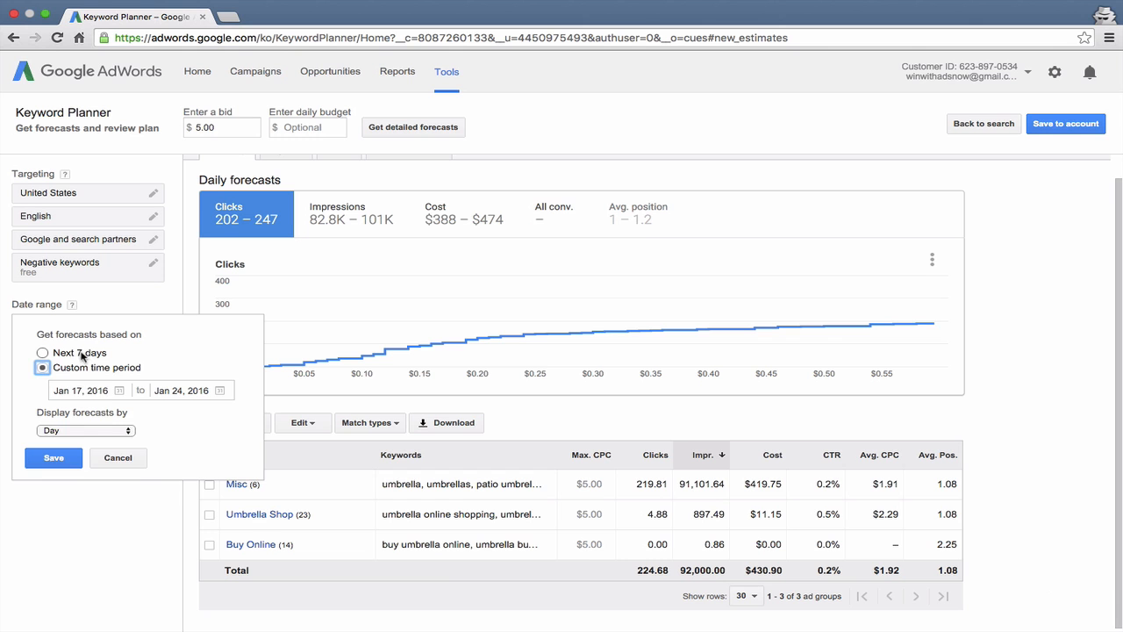
left_click(100, 430)
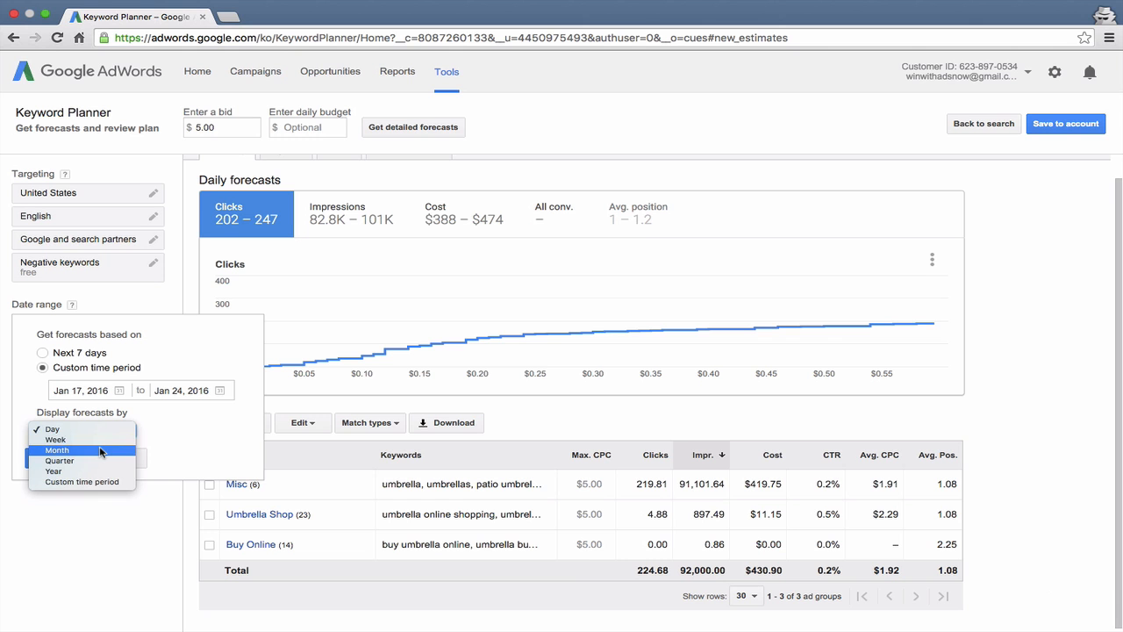
left_click(100, 450)
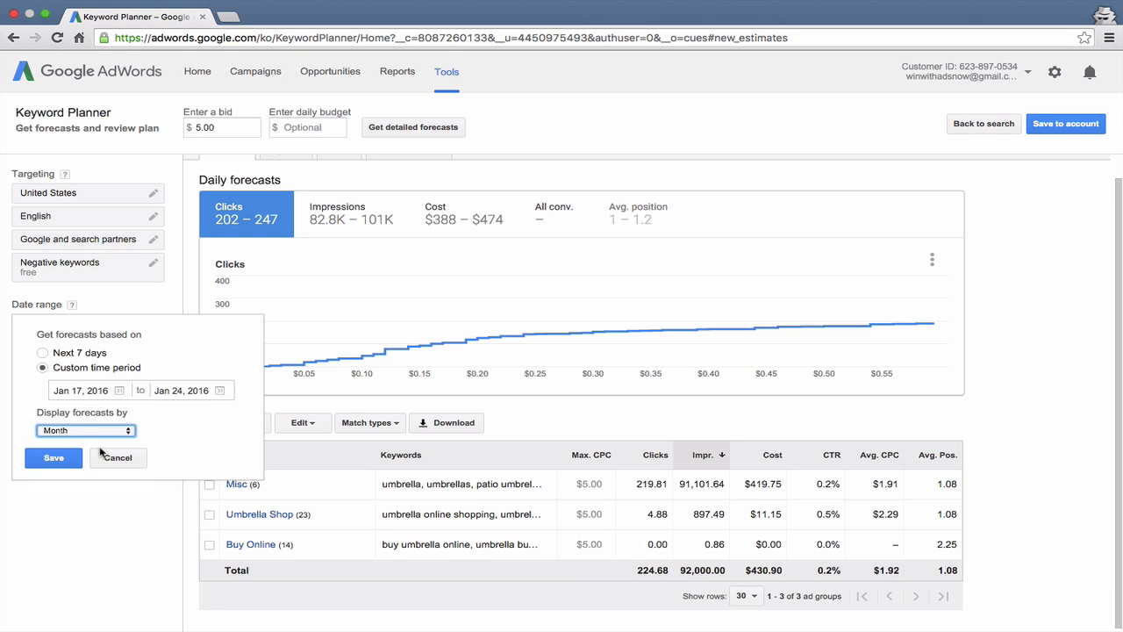
left_click(149, 430)
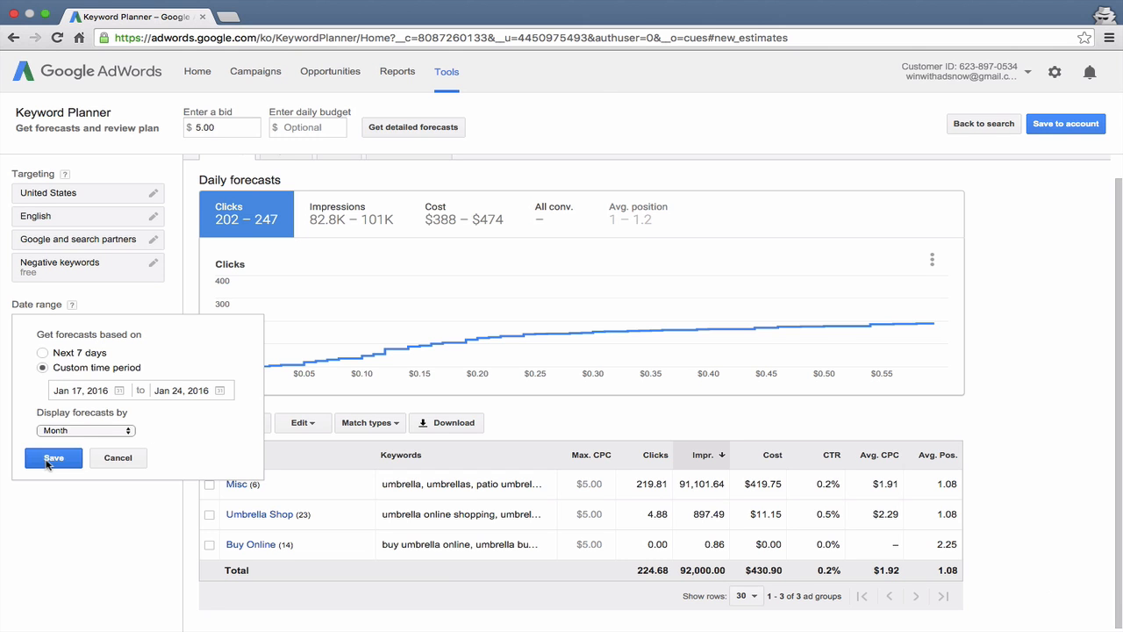
left_click(53, 458)
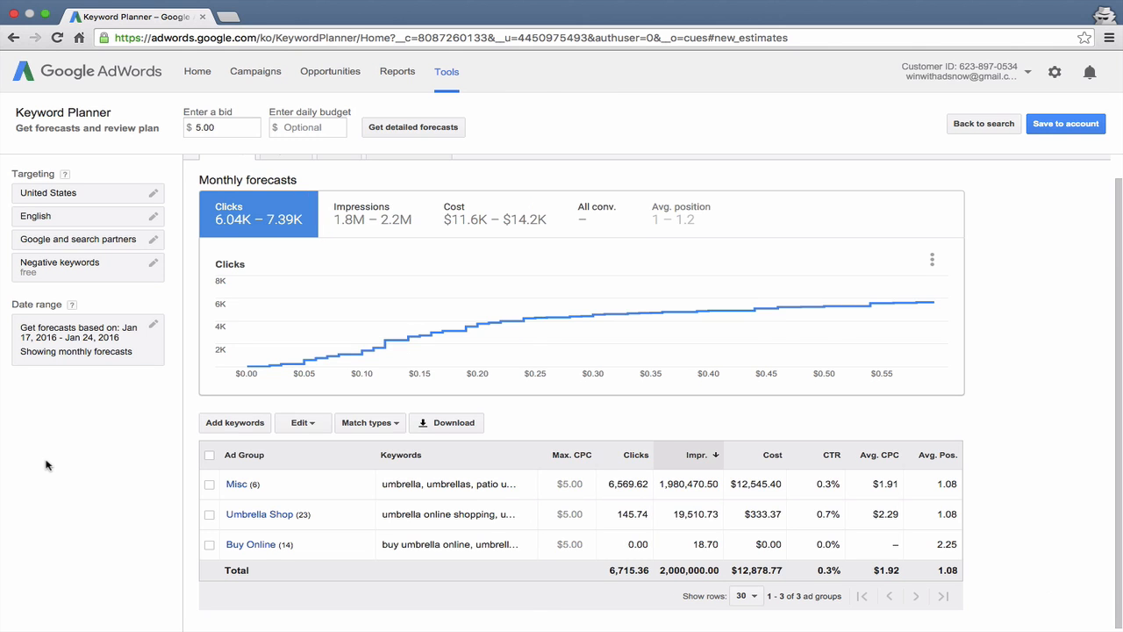
Step: Set the end of the custom forecast period to Feb 16, 2016 and save the date range
left_click(79, 331)
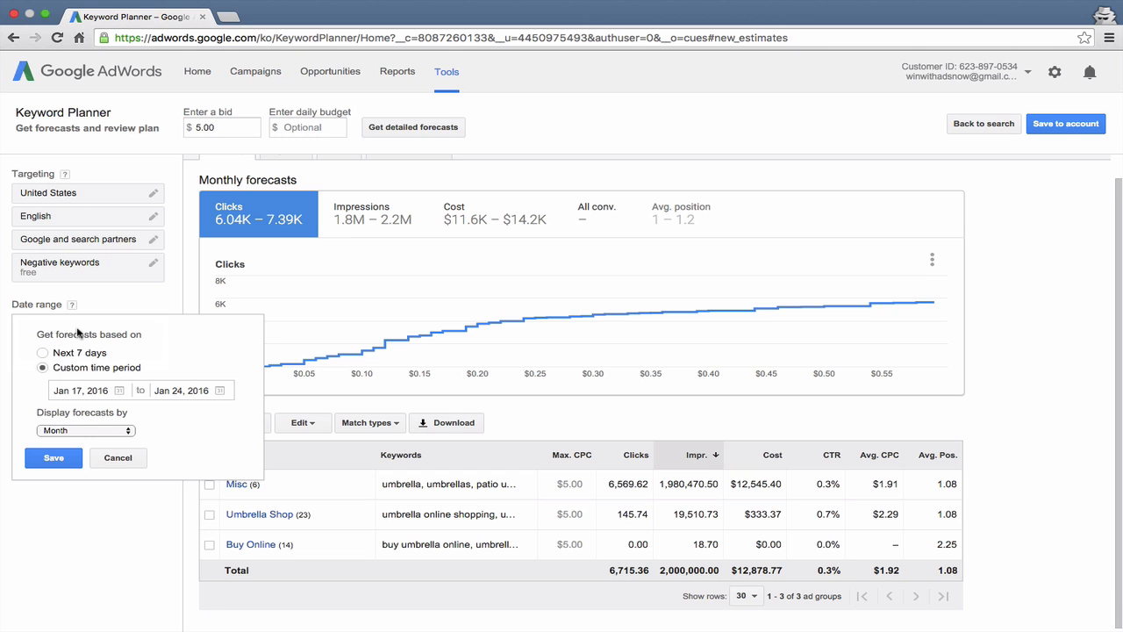
left_click(76, 390)
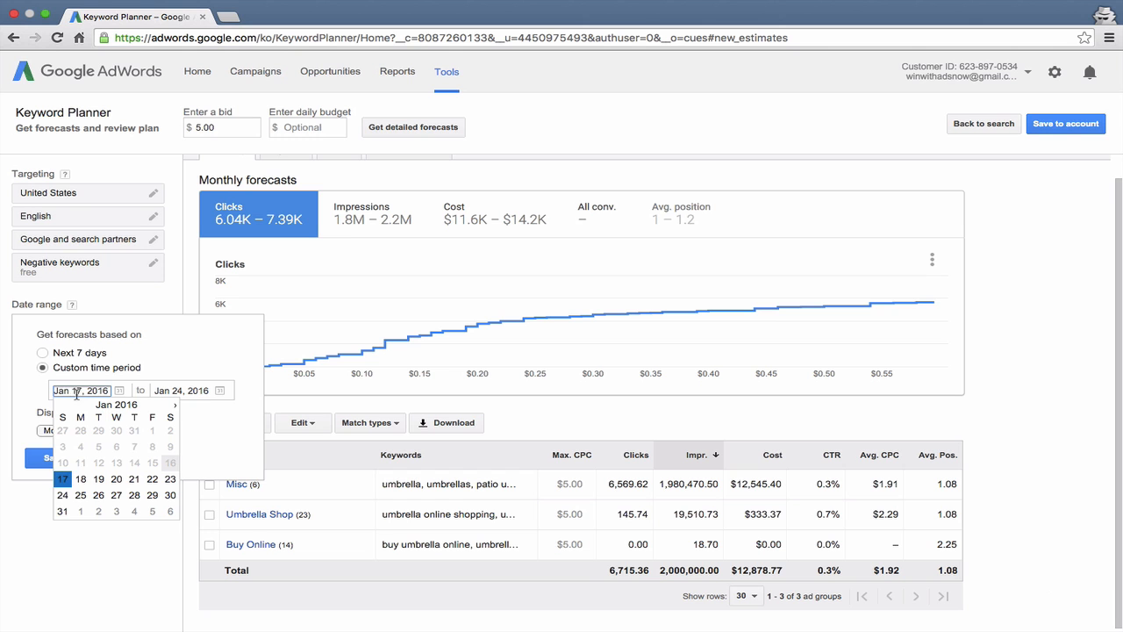
left_click(175, 390)
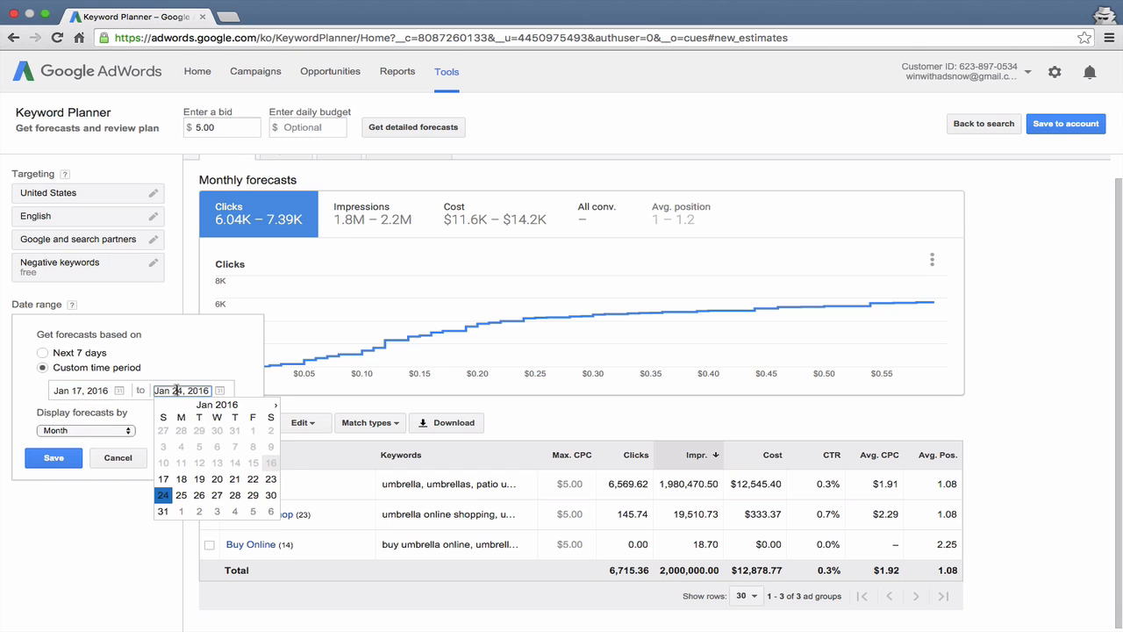
left_click(272, 408)
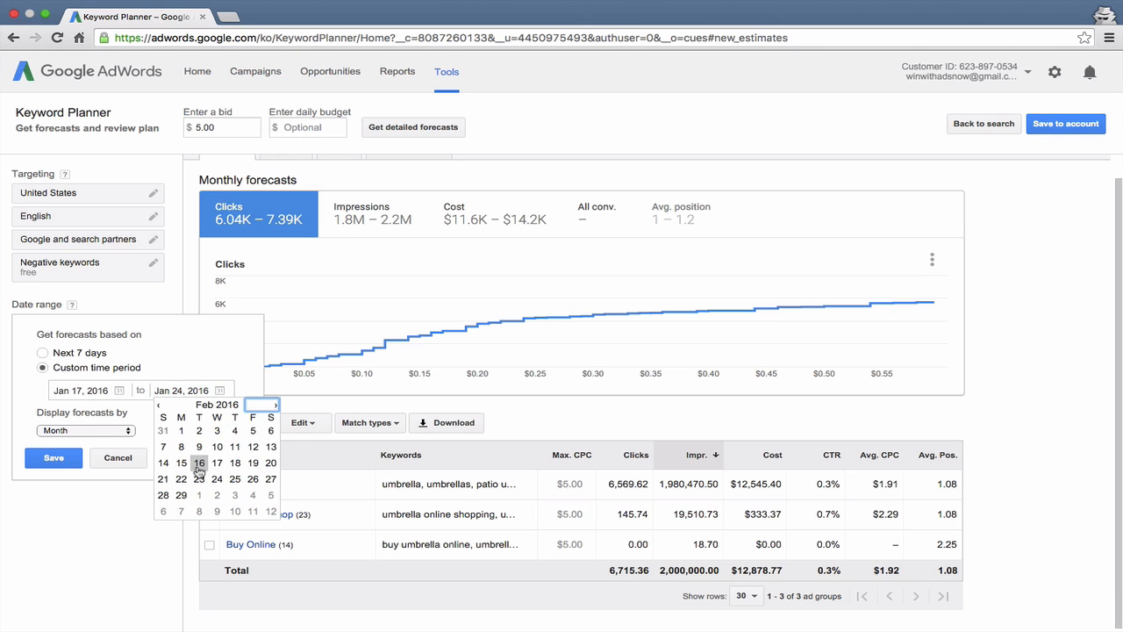
left_click(198, 464)
left_click(53, 457)
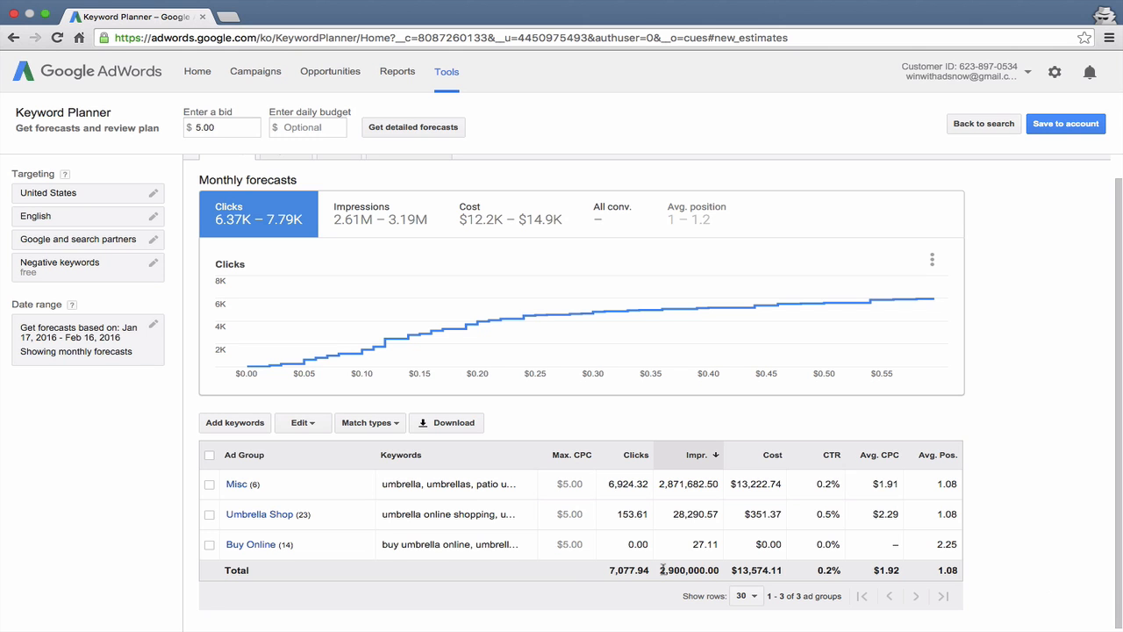
Step: Examine the monthly totals for impressions, CTR, clicks, average position, cost and average CPC, sorting the ad groups by these columns
left_click_drag(663, 570, 721, 569)
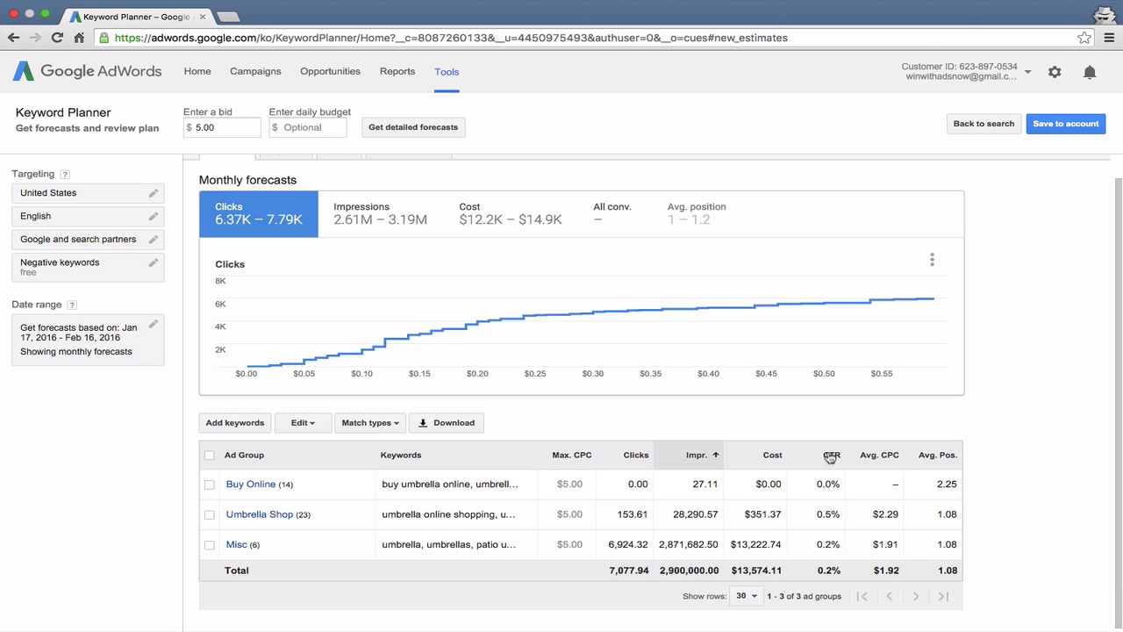
scroll(816, 457, "down", 1)
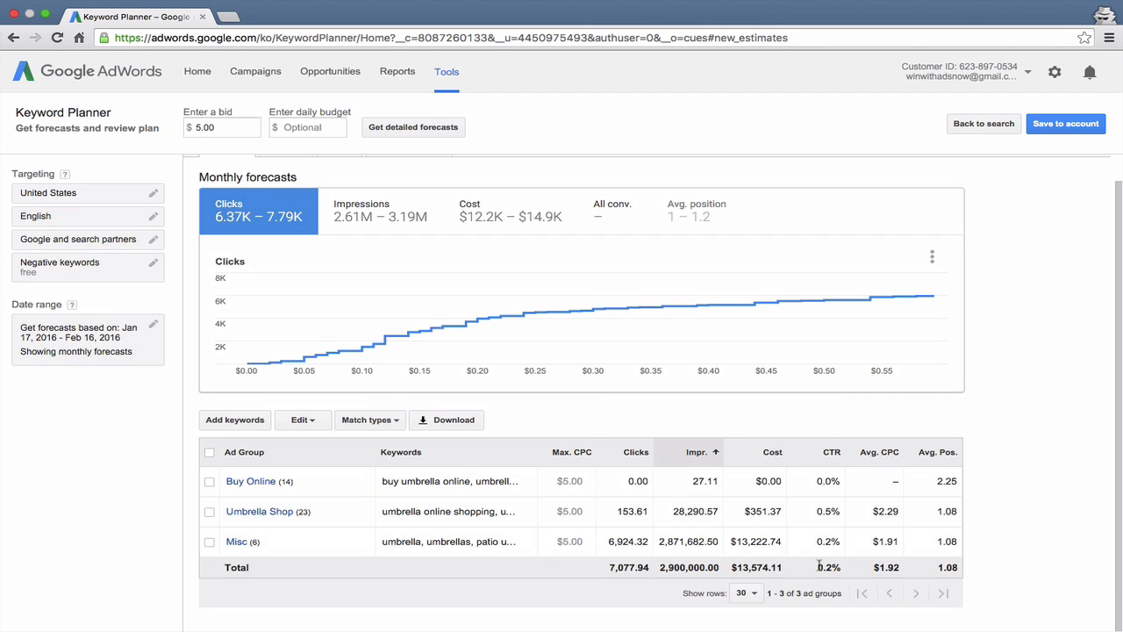
left_click_drag(817, 567, 839, 571)
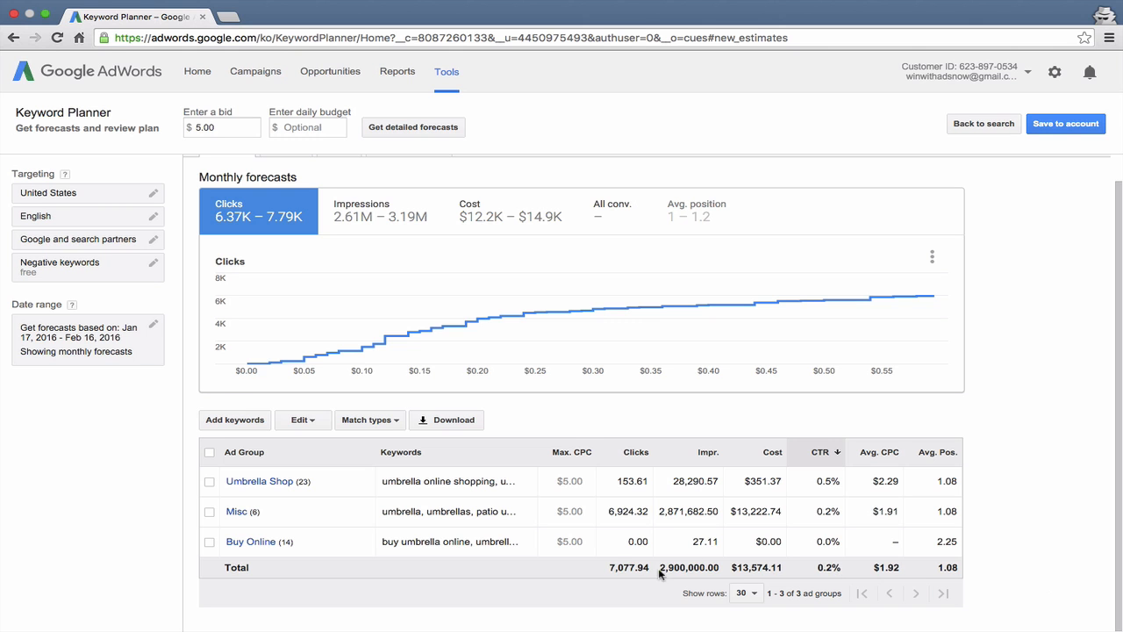
left_click_drag(659, 568, 721, 570)
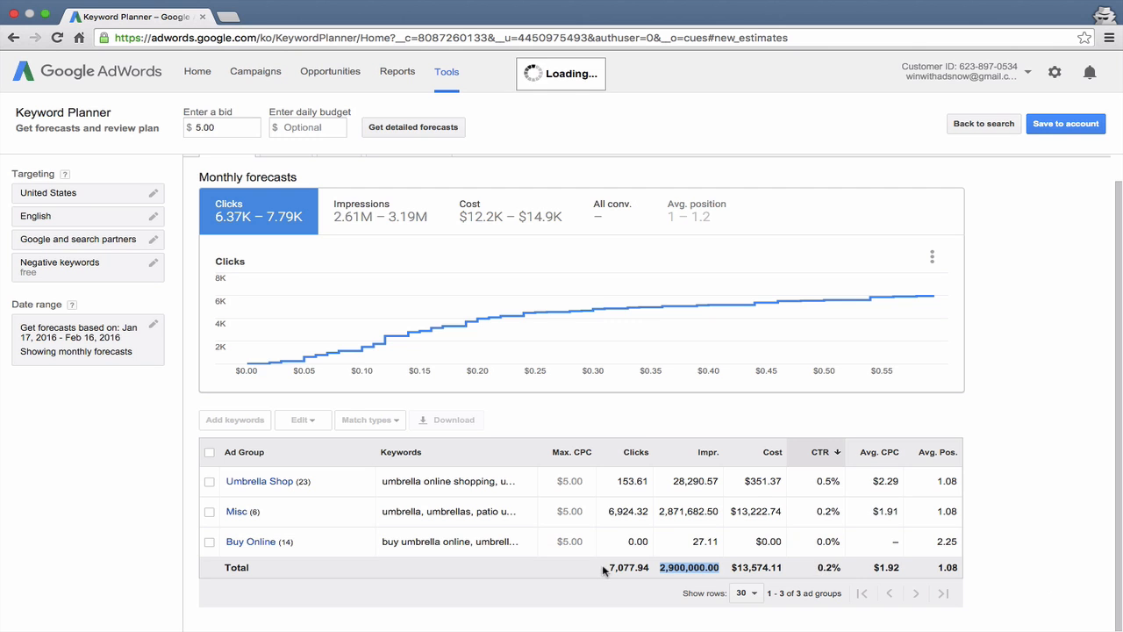
left_click_drag(602, 569, 653, 569)
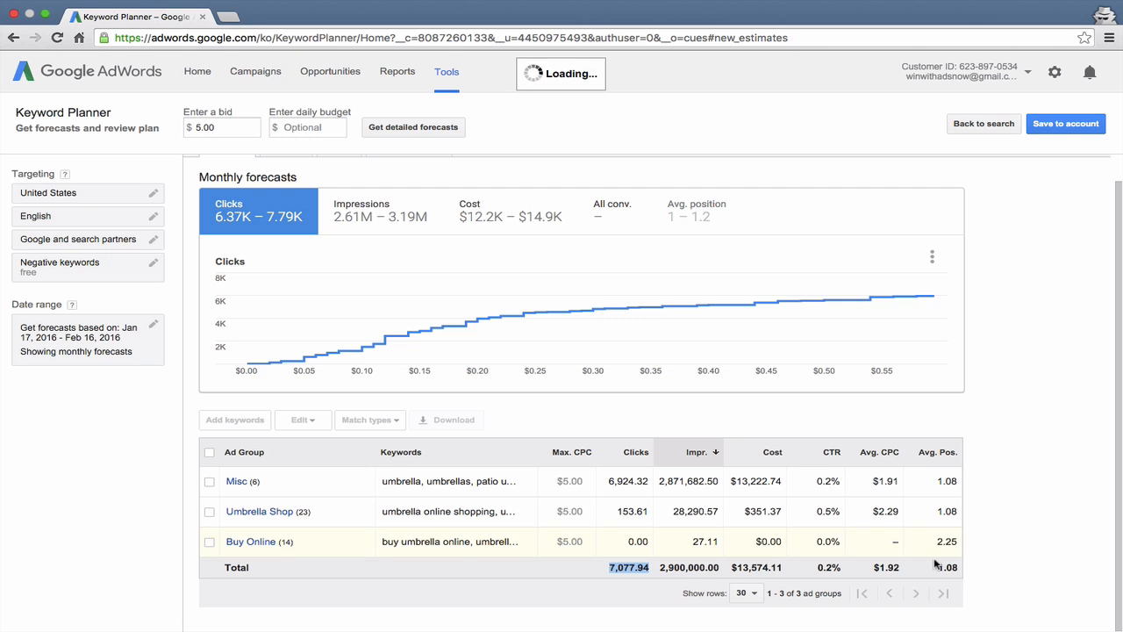
left_click_drag(935, 568, 961, 566)
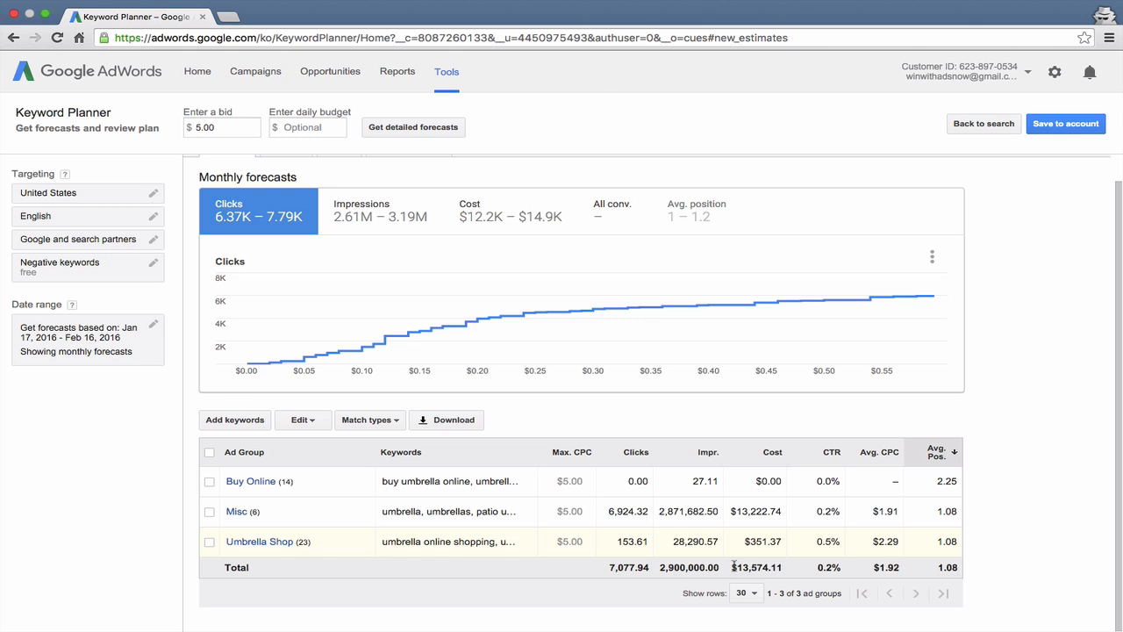
left_click_drag(731, 567, 777, 566)
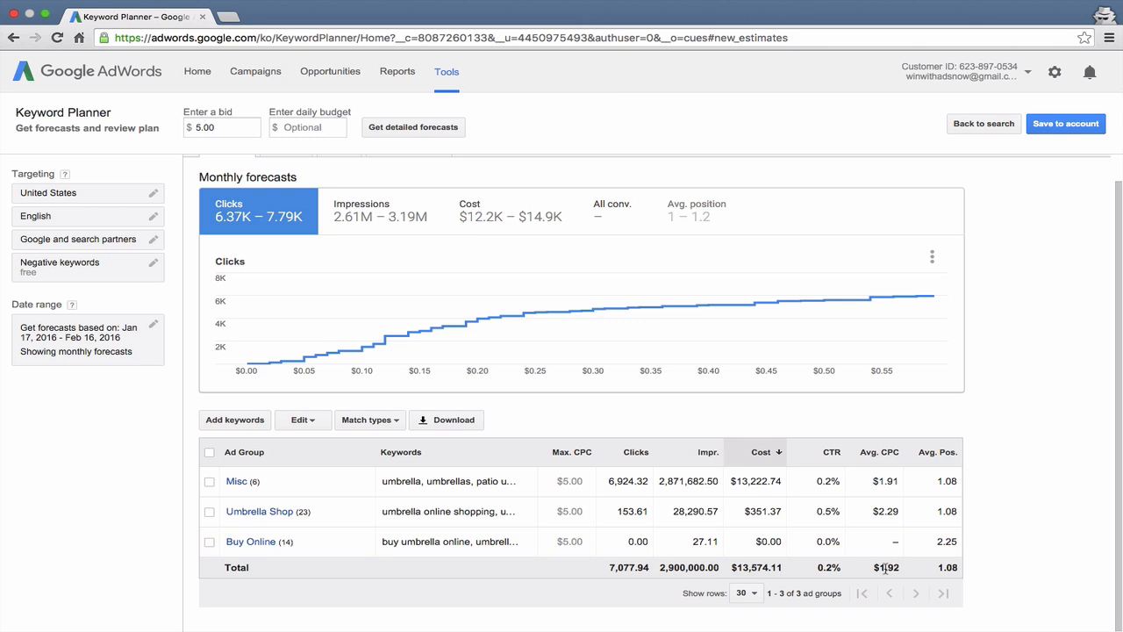
left_click_drag(873, 571, 899, 569)
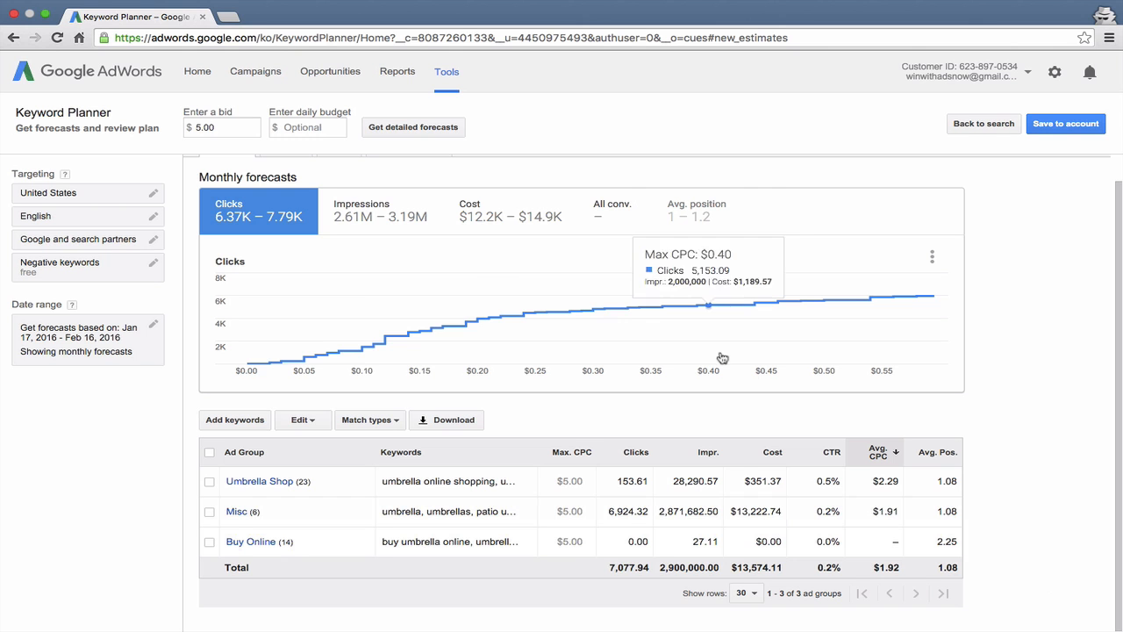
Step: Set the overall bid to $0.15 on the clicks graph and view the monthly forecasts by keyword
left_click(416, 324)
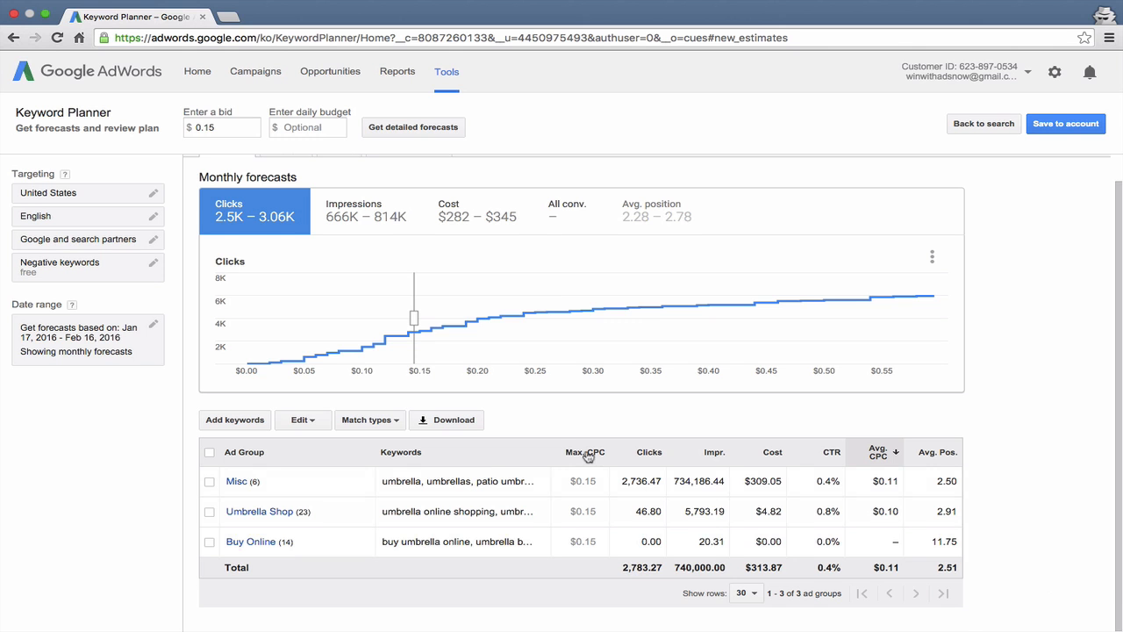
scroll(586, 455, "up", 1)
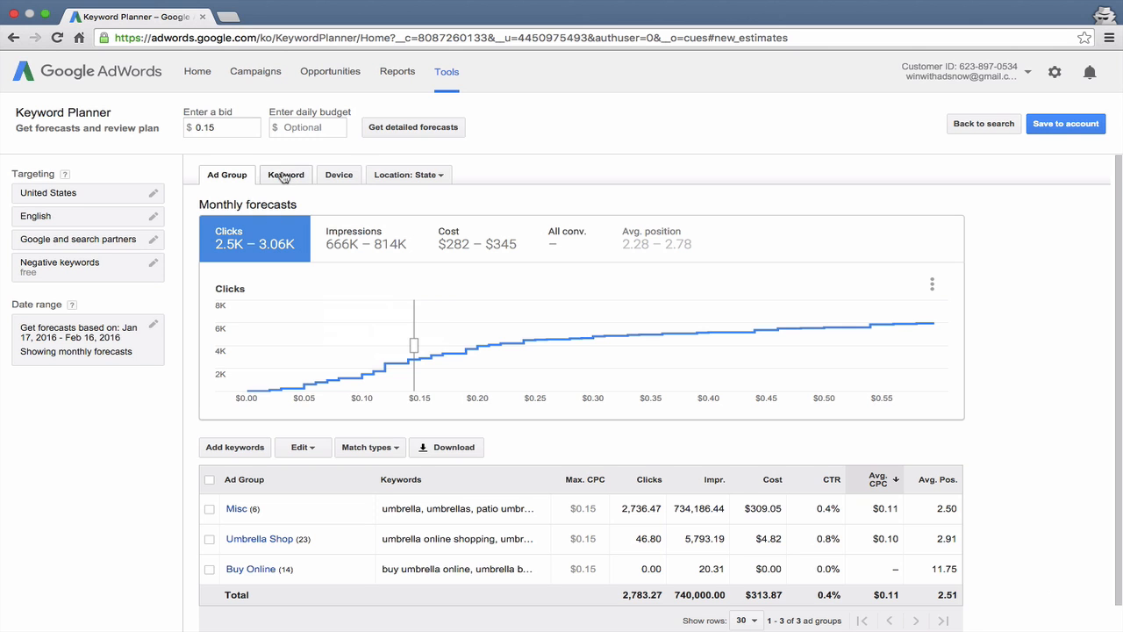
left_click(284, 177)
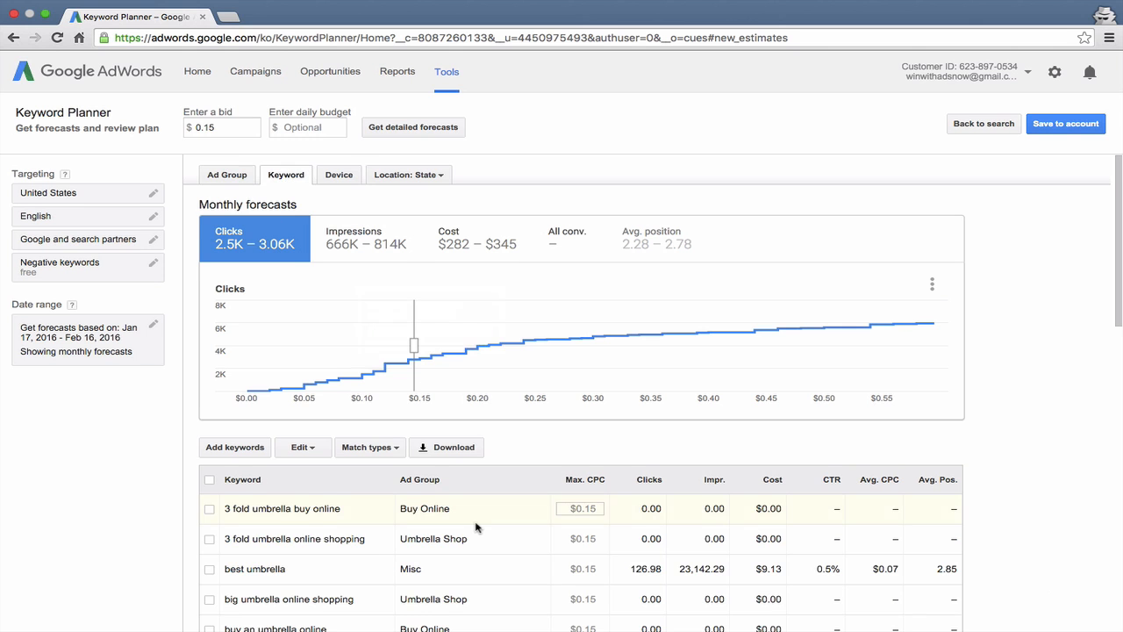
scroll(478, 518, "down", 2)
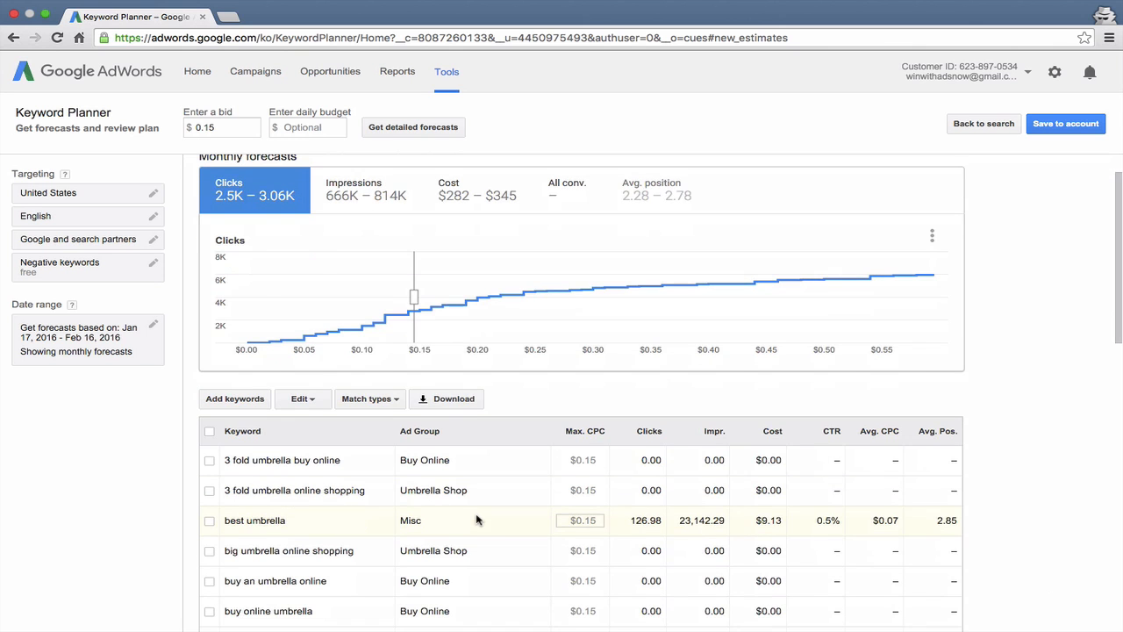
Step: Sort the keyword forecasts by clicks from highest to lowest and examine the keywords that bring the most traffic
scroll(316, 246, "up", 2)
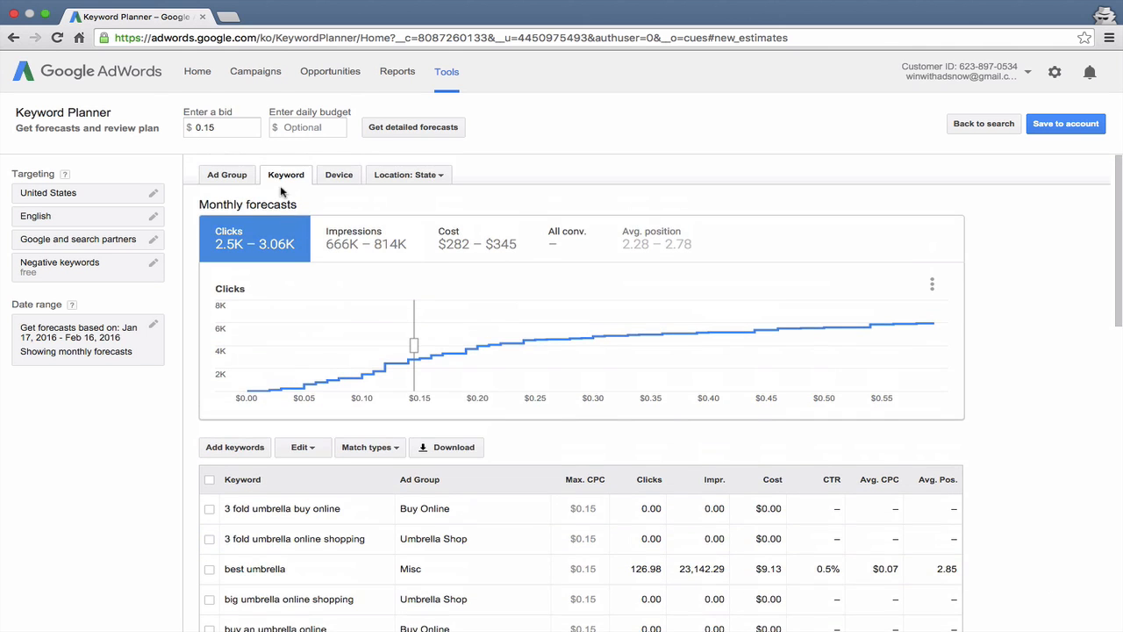
left_click(653, 491)
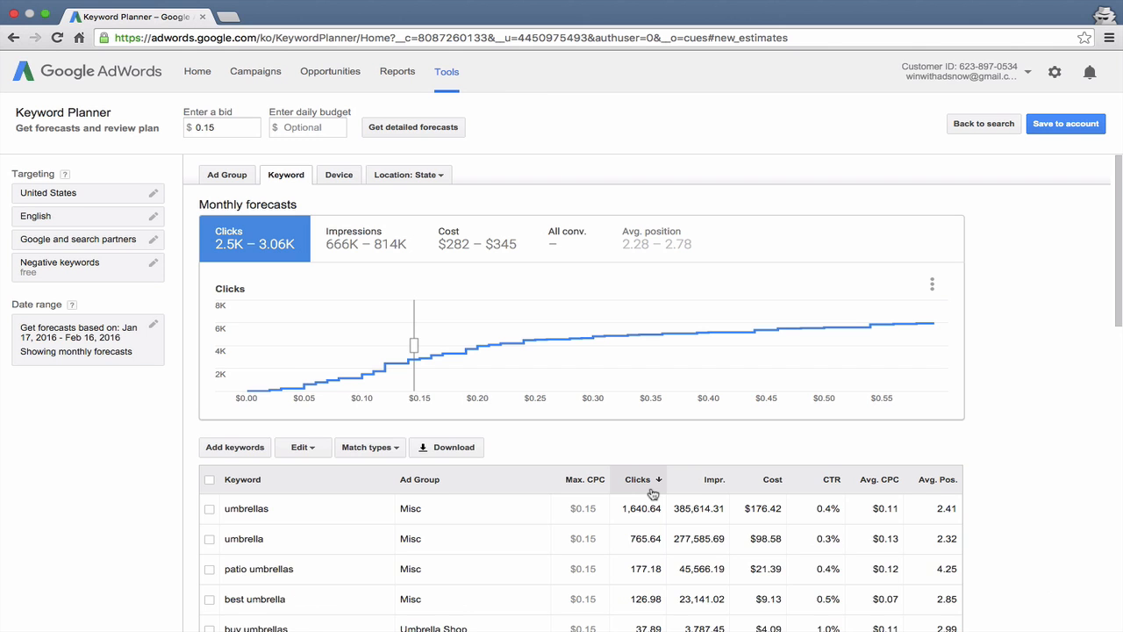
scroll(653, 492, "down", 2)
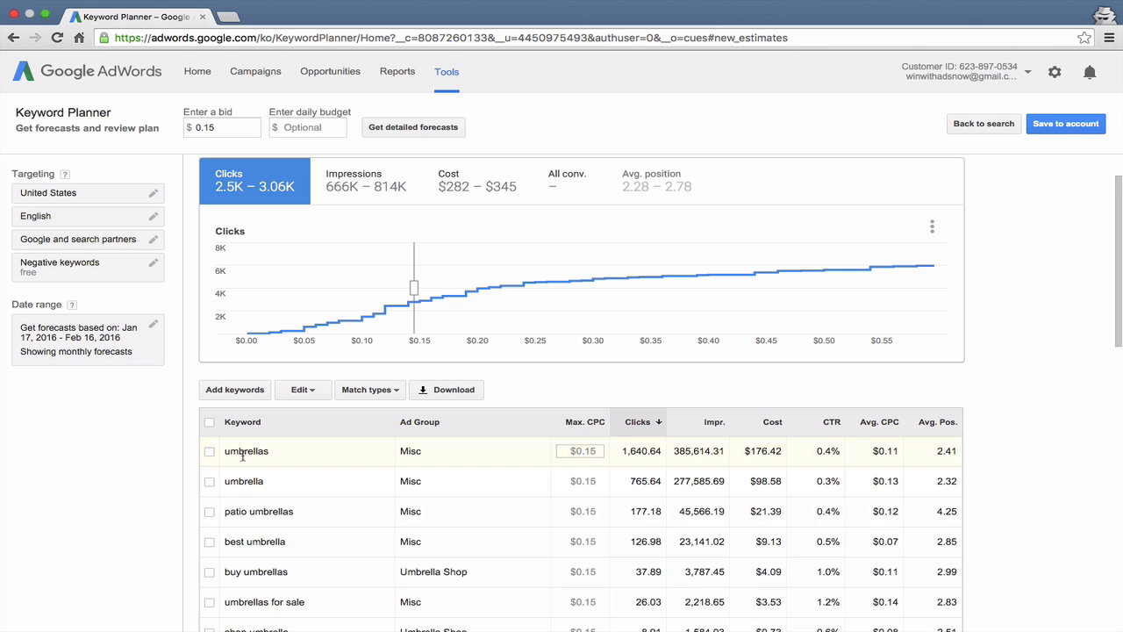
scroll(259, 496, "down", 3)
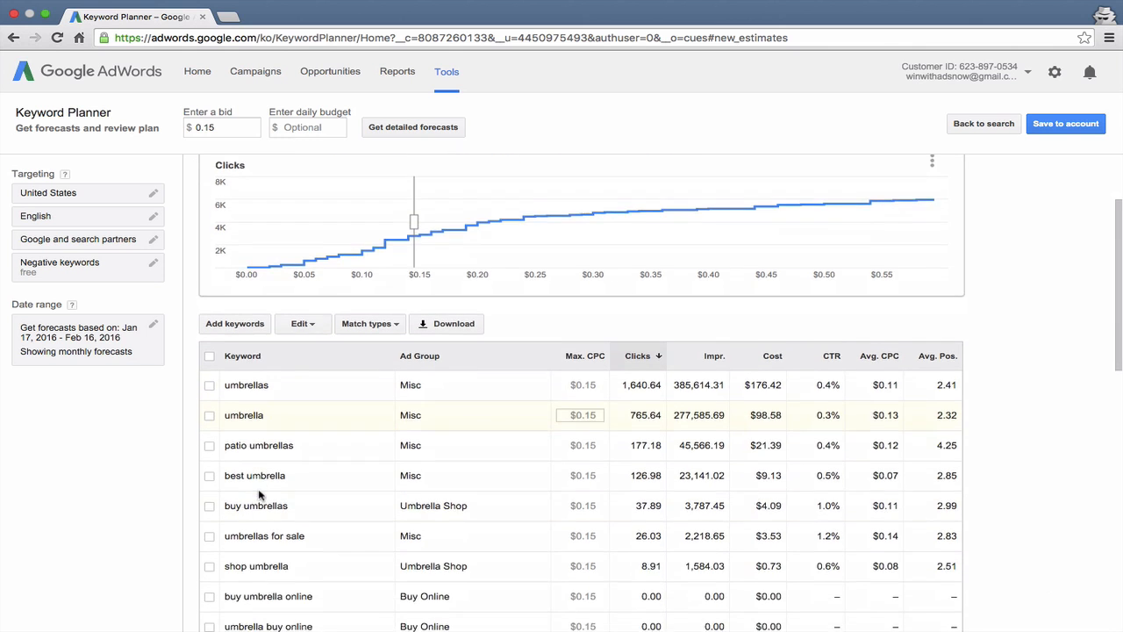
scroll(260, 496, "down", 1)
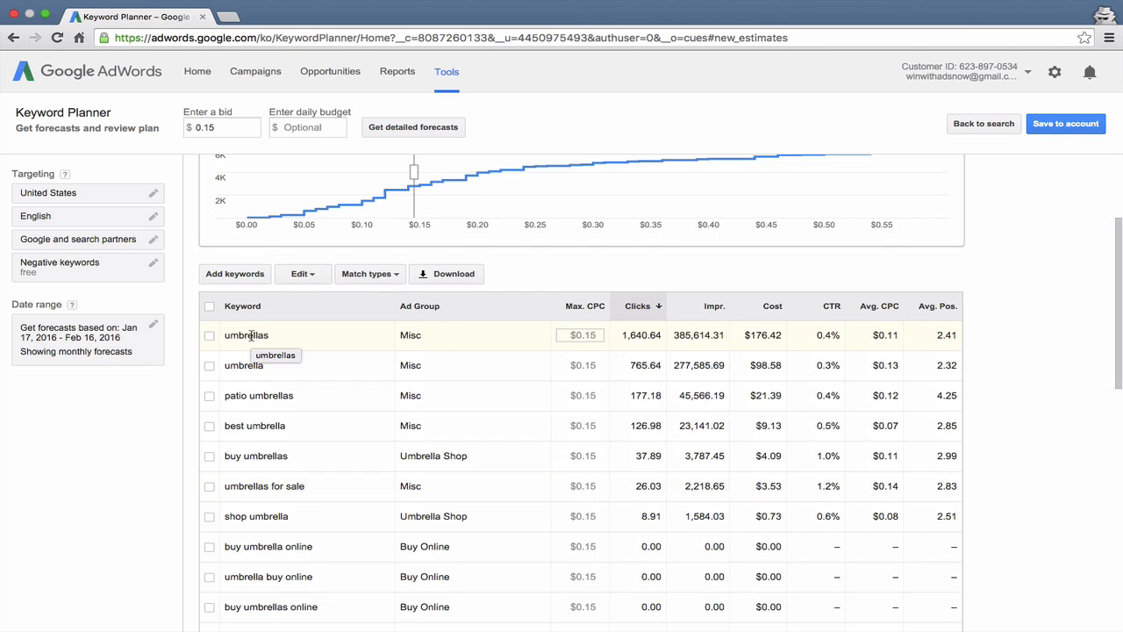
Step: Delete the keyword "umbrella" in the Misc ad group from the plan
left_click(209, 366)
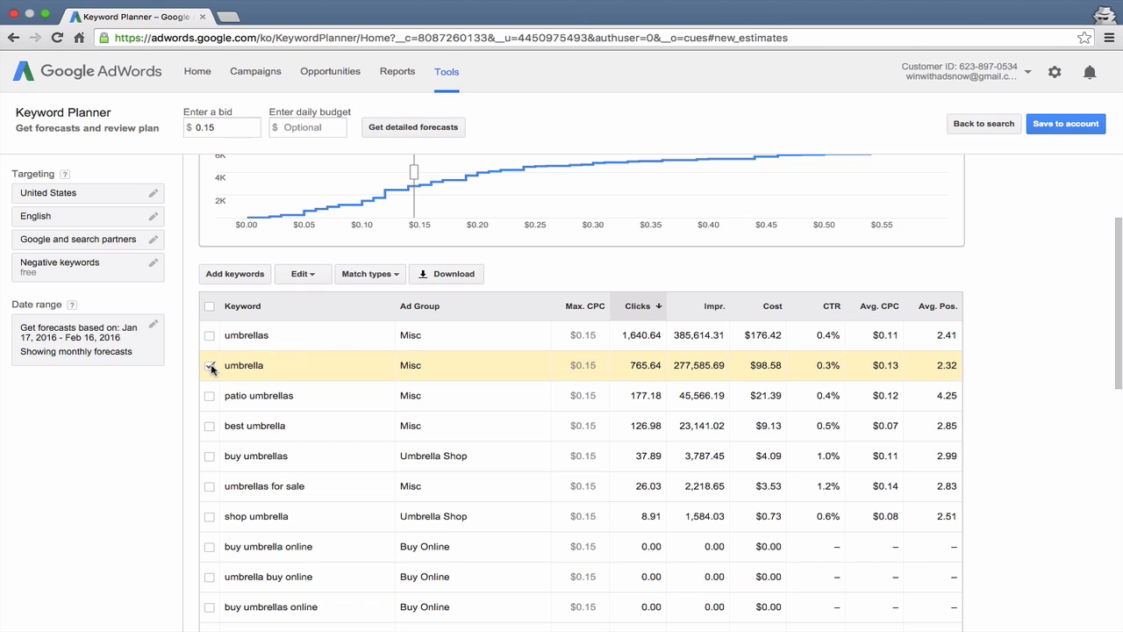
left_click(294, 275)
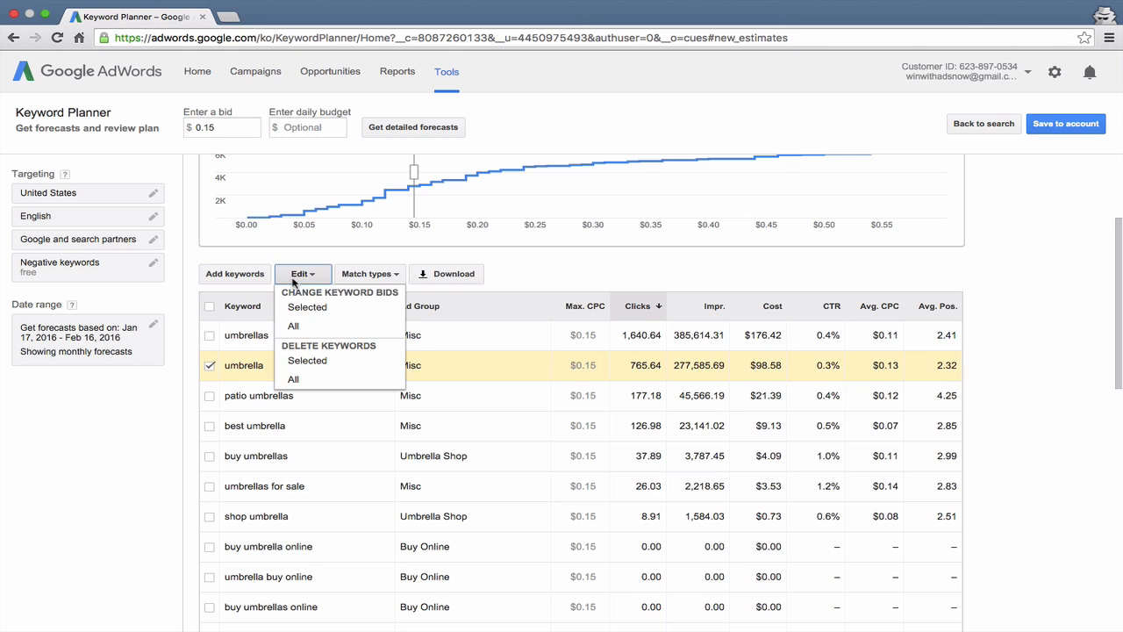
left_click(298, 359)
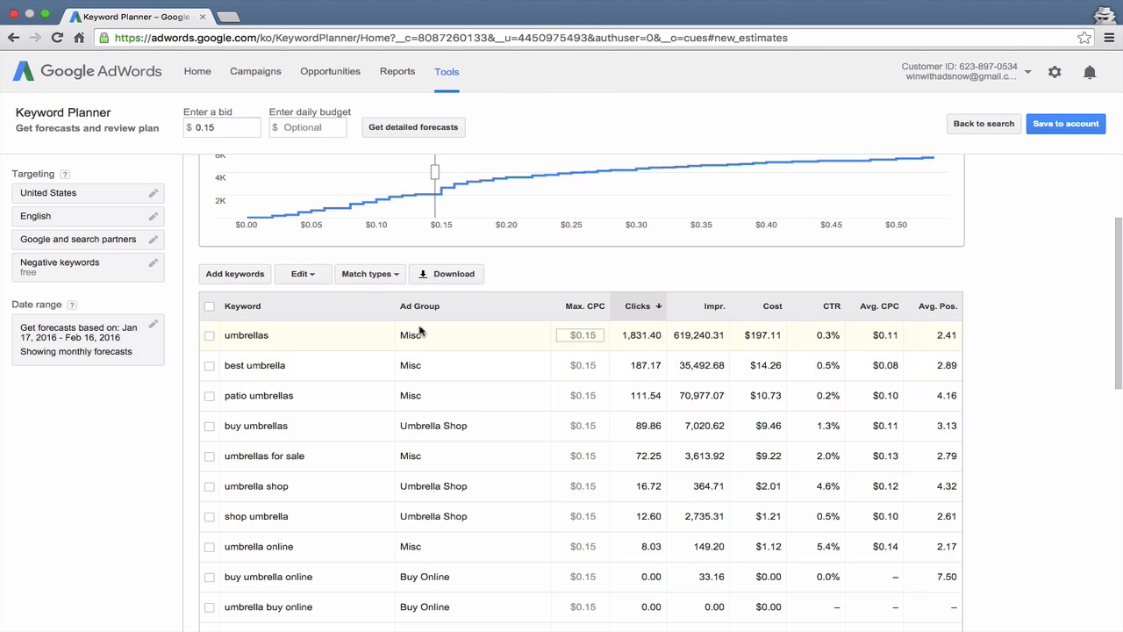
Step: View the monthly forecasts by device and examine the figures for desktop, mobile and tablet
scroll(450, 333, "up", 5)
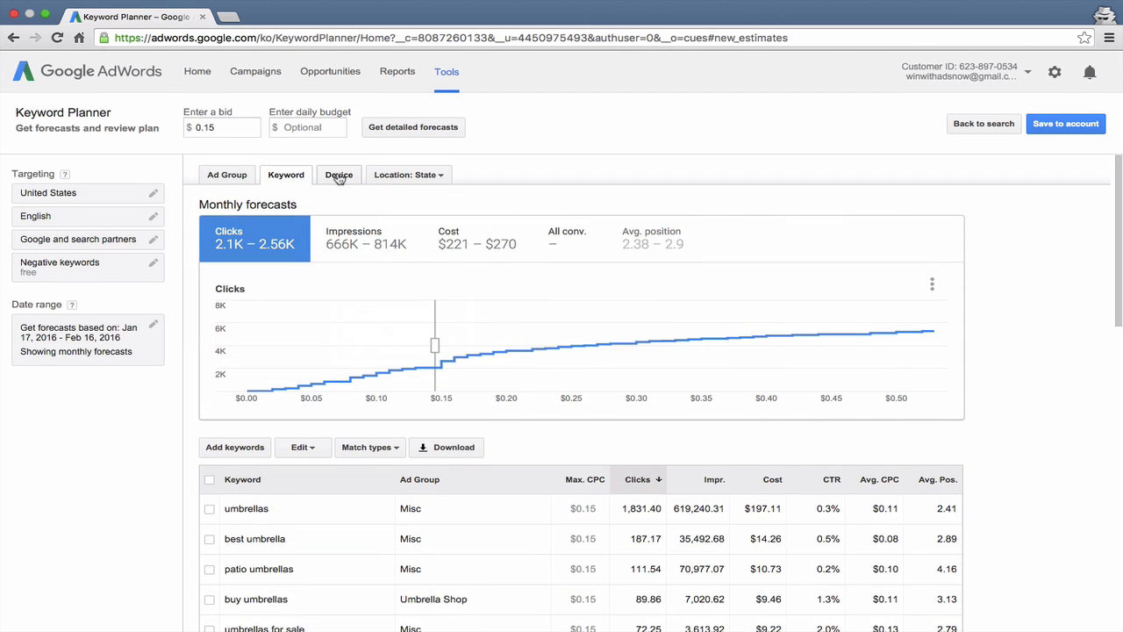
left_click(339, 176)
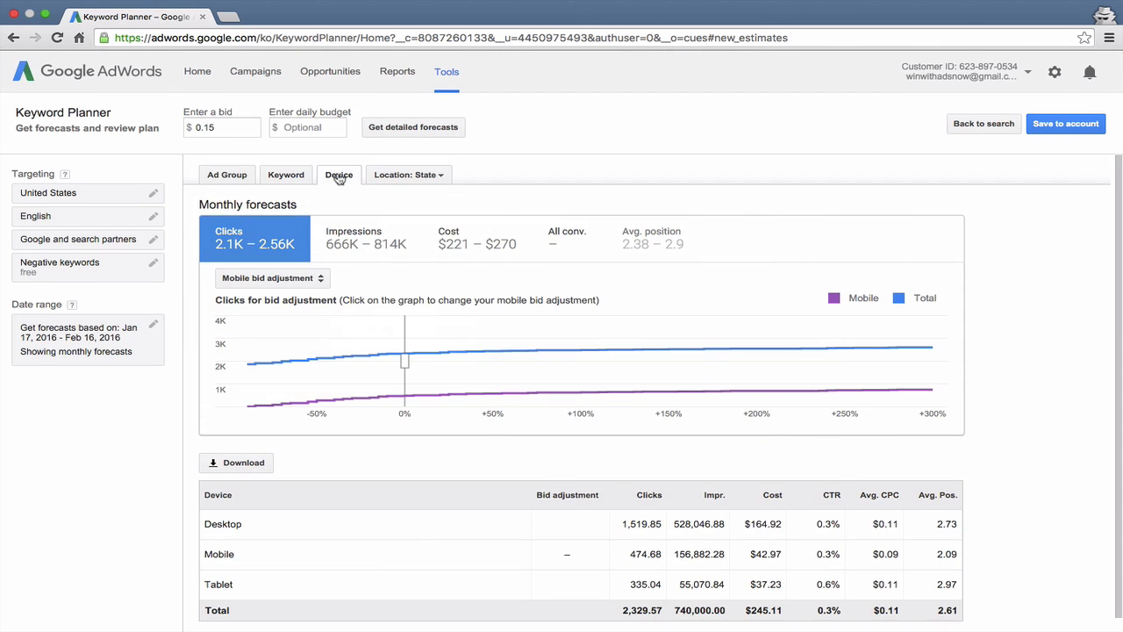
mouse_move(437, 320)
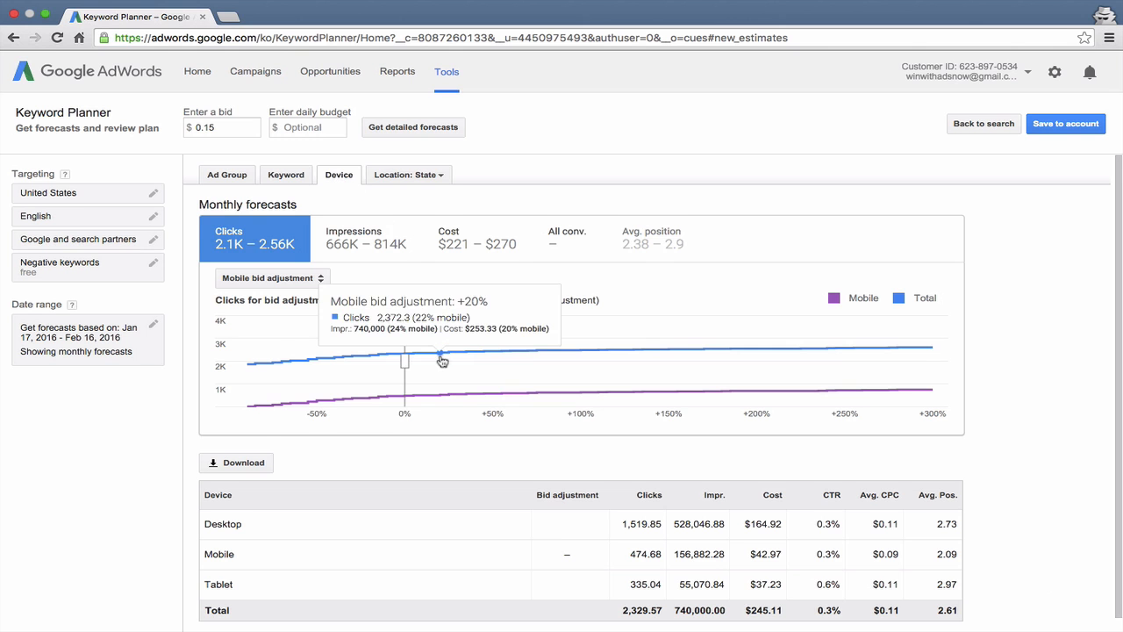
scroll(443, 359, "down", 1)
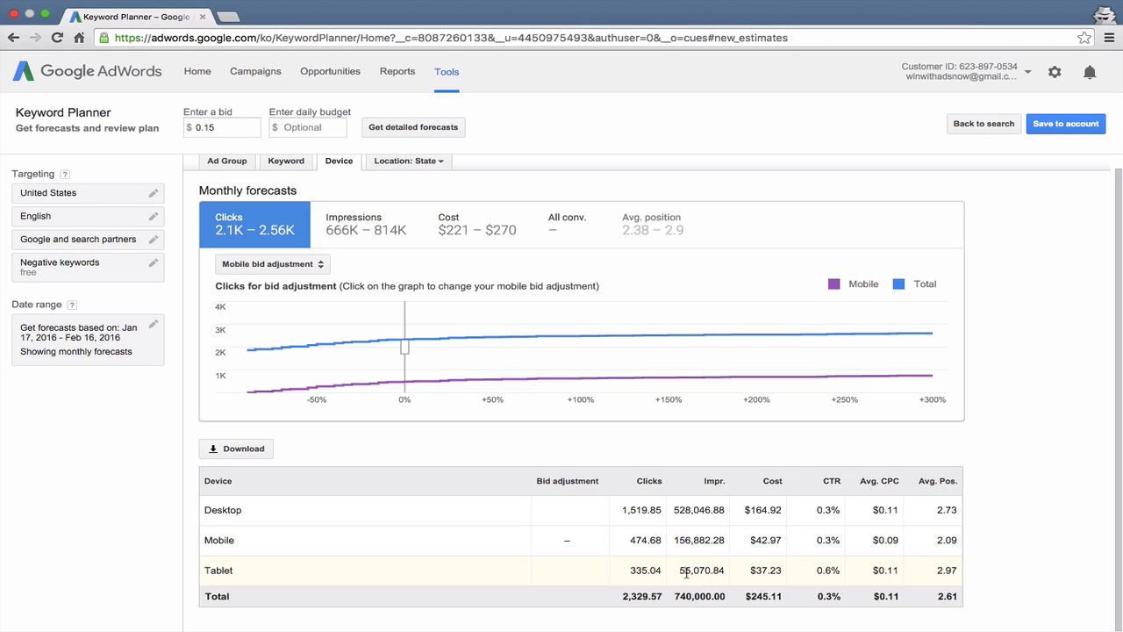
scroll(605, 529, "up", 1)
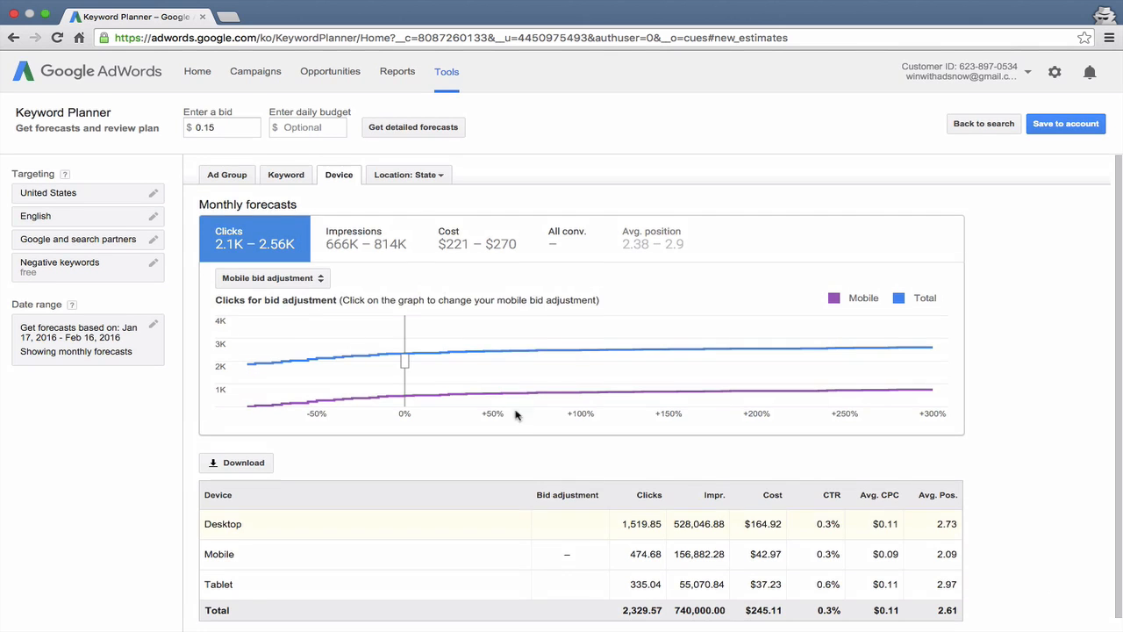
Step: View the monthly click forecasts by state and examine how the clicks are distributed across the United States
left_click(391, 177)
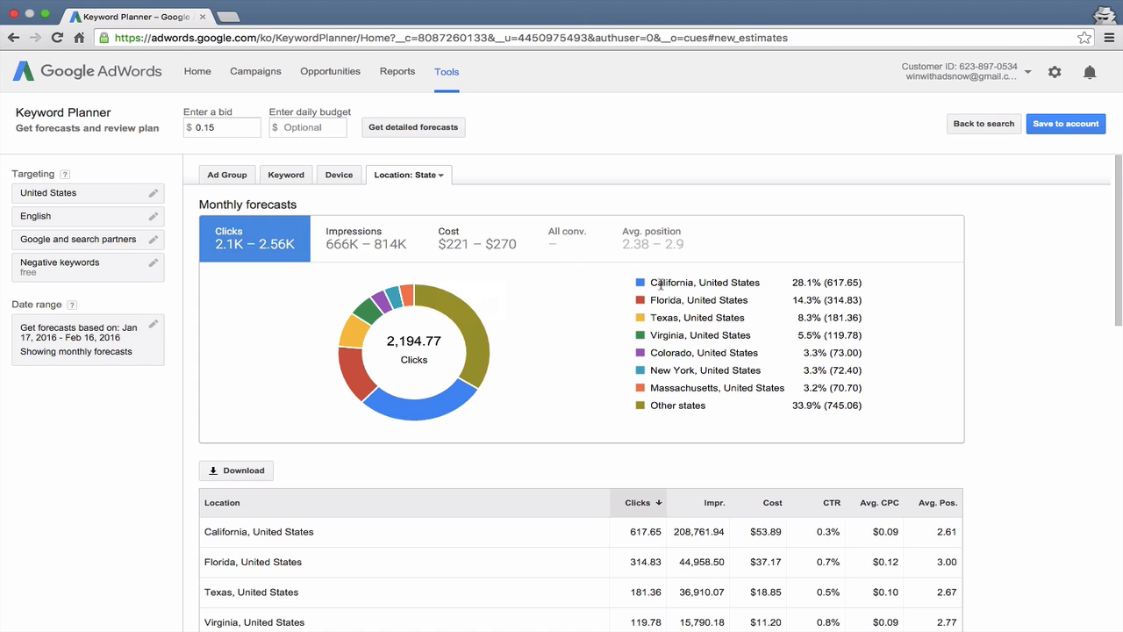
left_click_drag(651, 284, 696, 279)
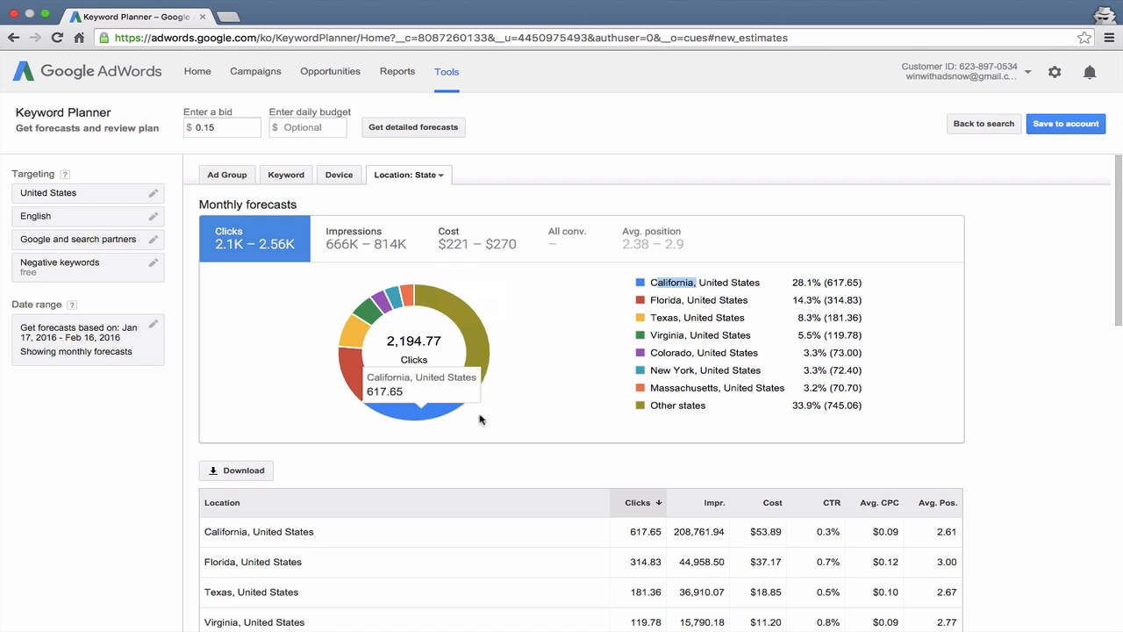
left_click(662, 306)
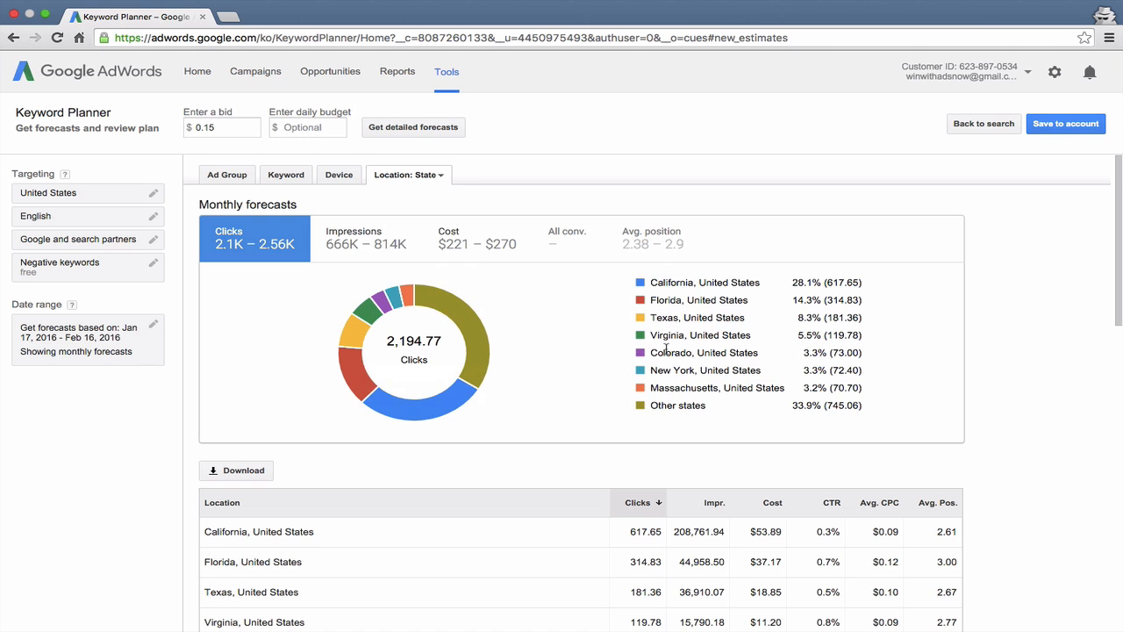
left_click_drag(654, 402, 707, 406)
scroll(516, 386, "down", 5)
scroll(516, 388, "down", 5)
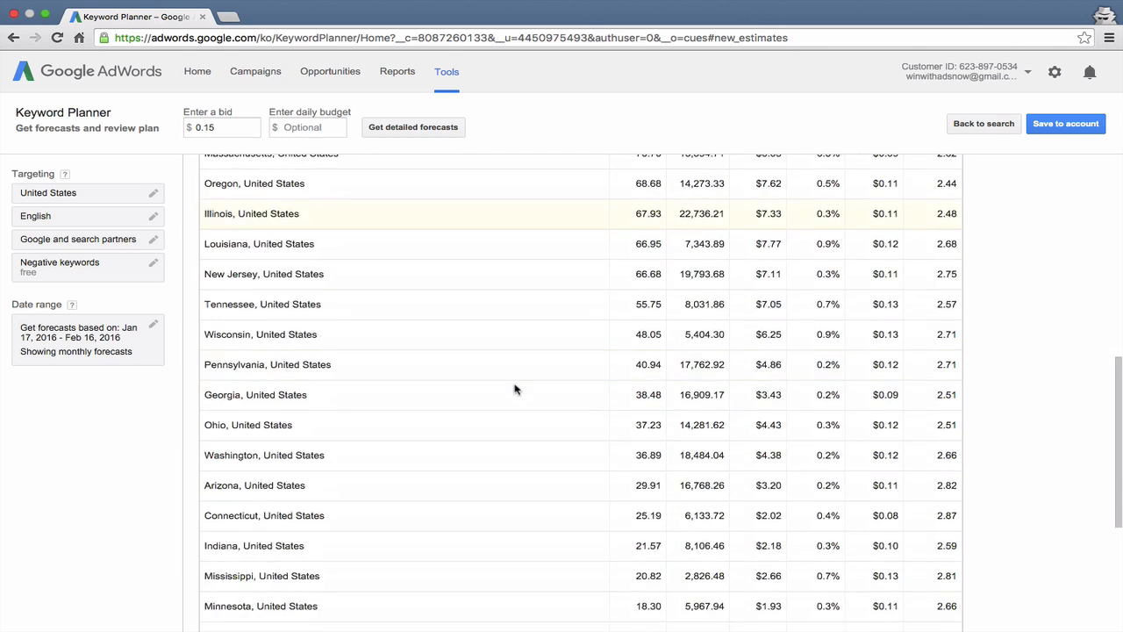
scroll(516, 389, "up", 10)
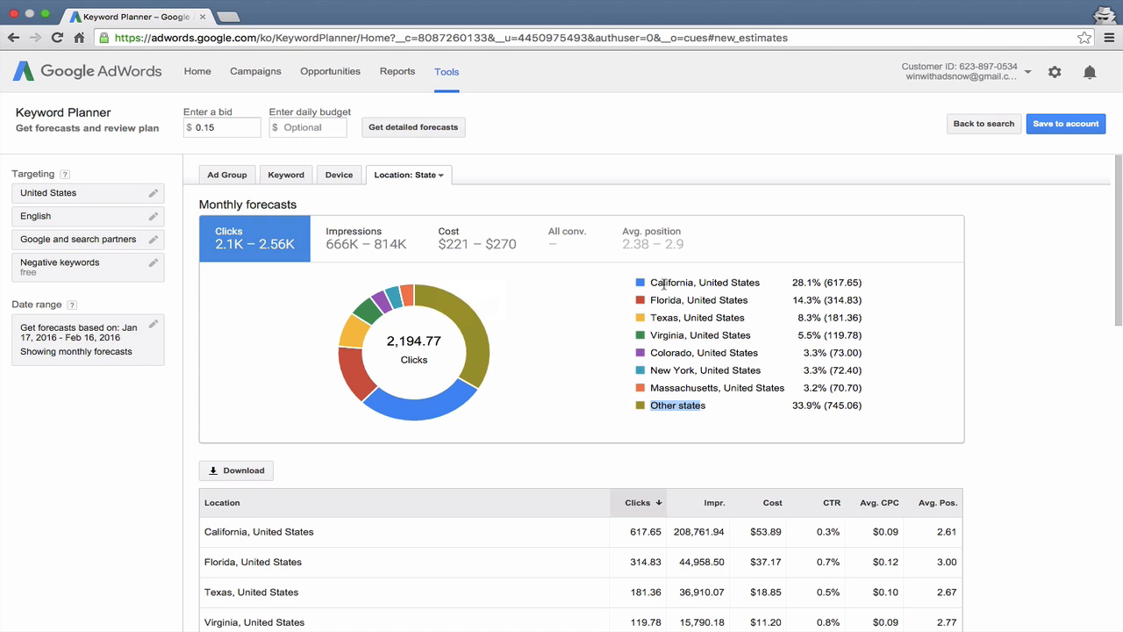
Step: Return to the forecasts by ad group and look through the available match type and ad group editing options
left_click(236, 176)
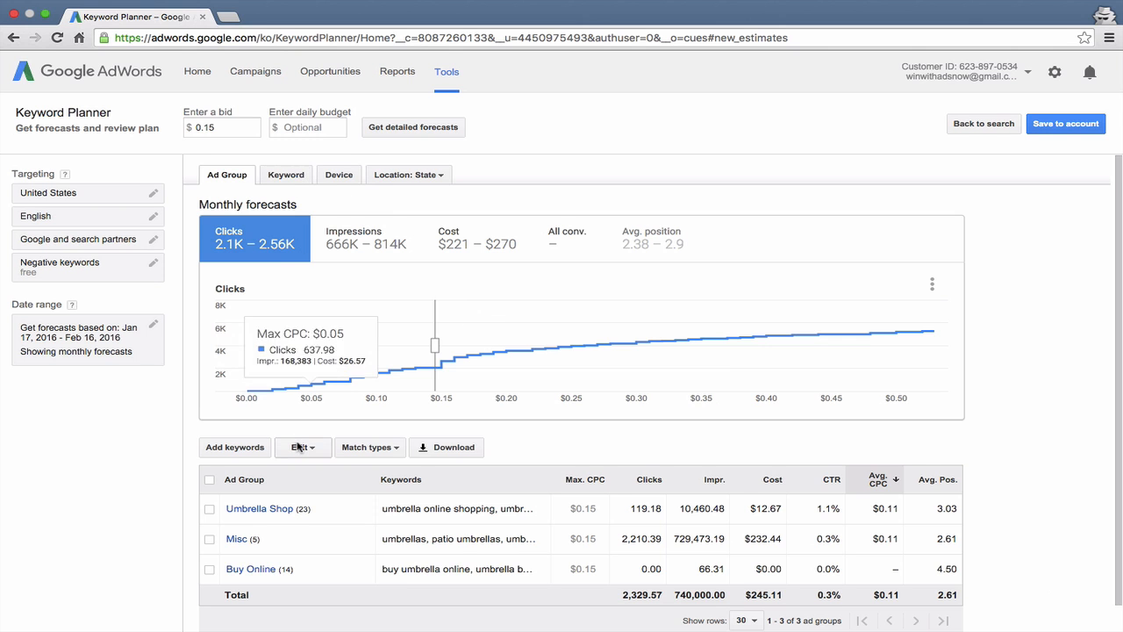
scroll(298, 447, "down", 1)
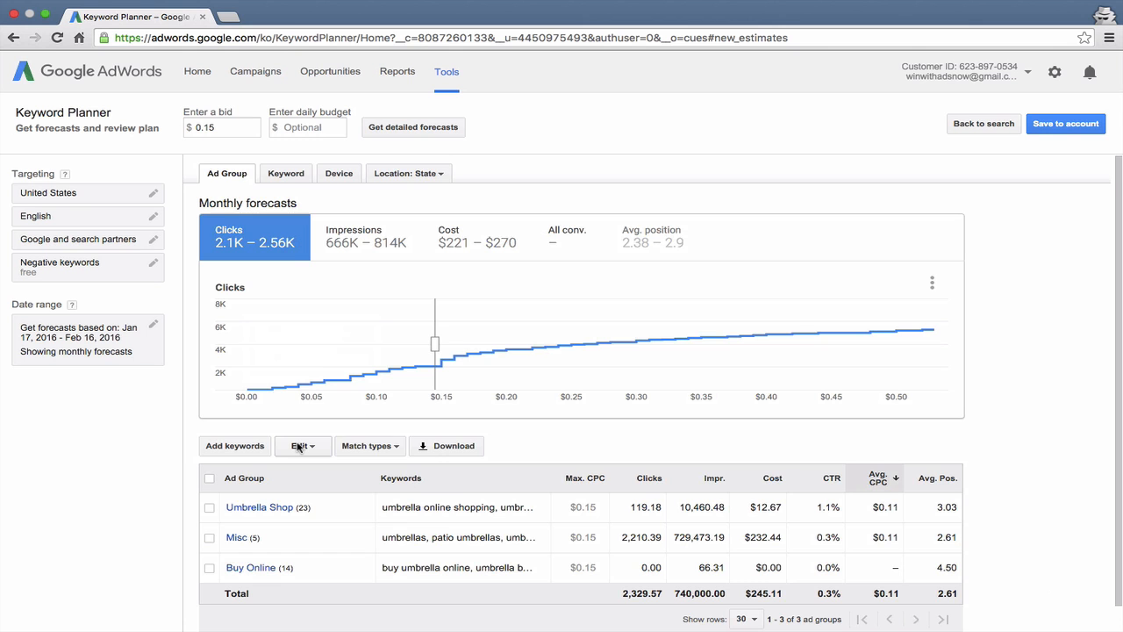
left_click(367, 446)
mouse_move(365, 491)
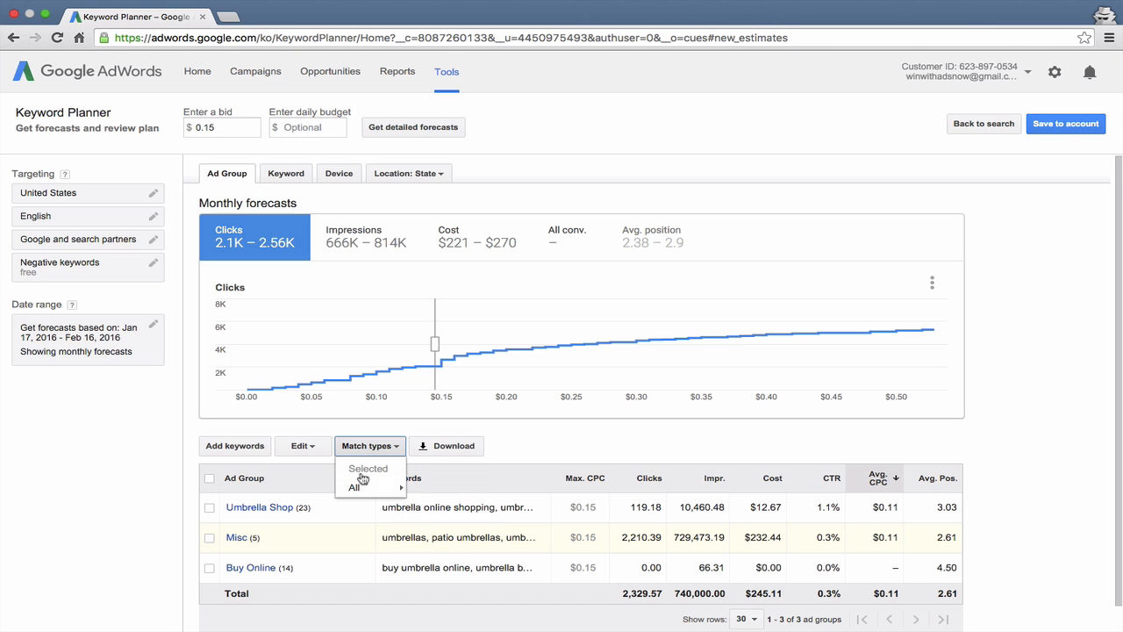
left_click(536, 446)
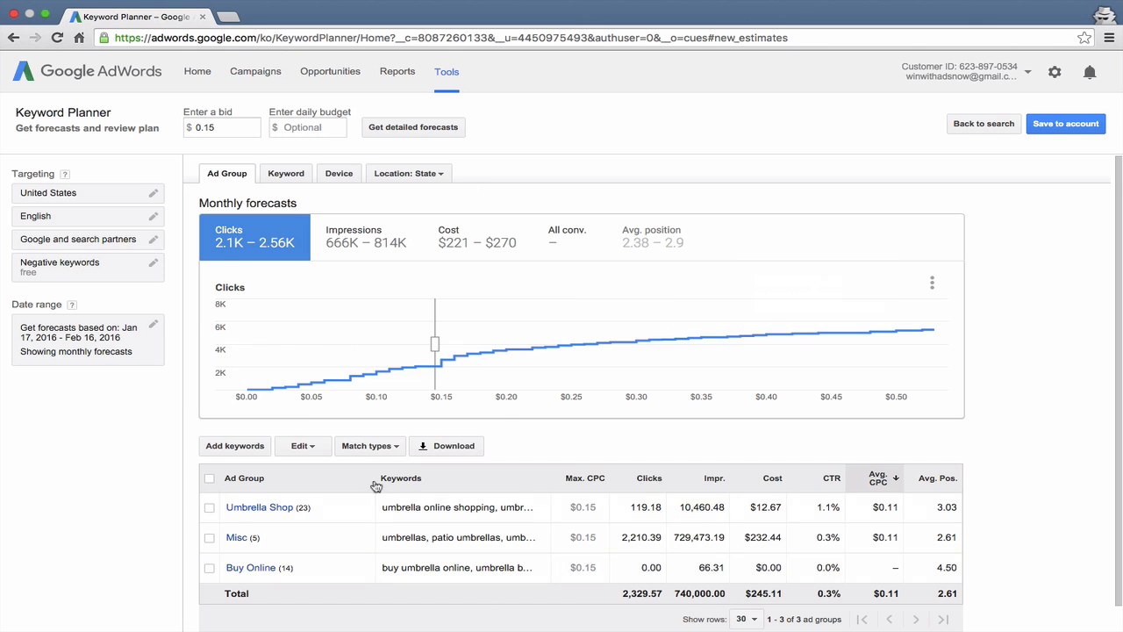
left_click(317, 449)
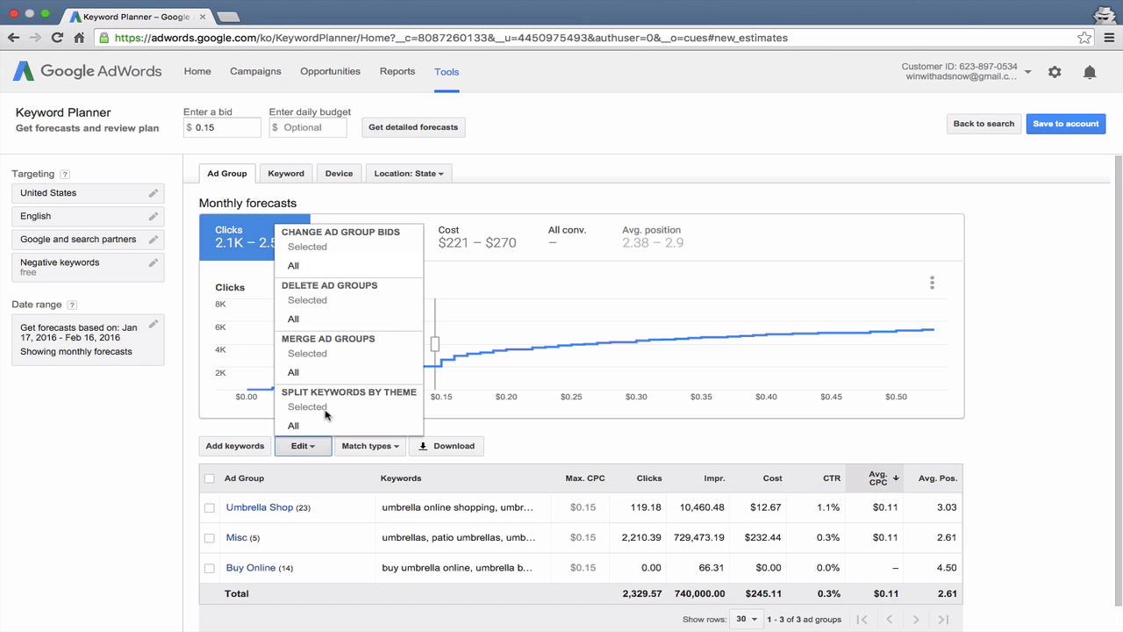
left_click(485, 447)
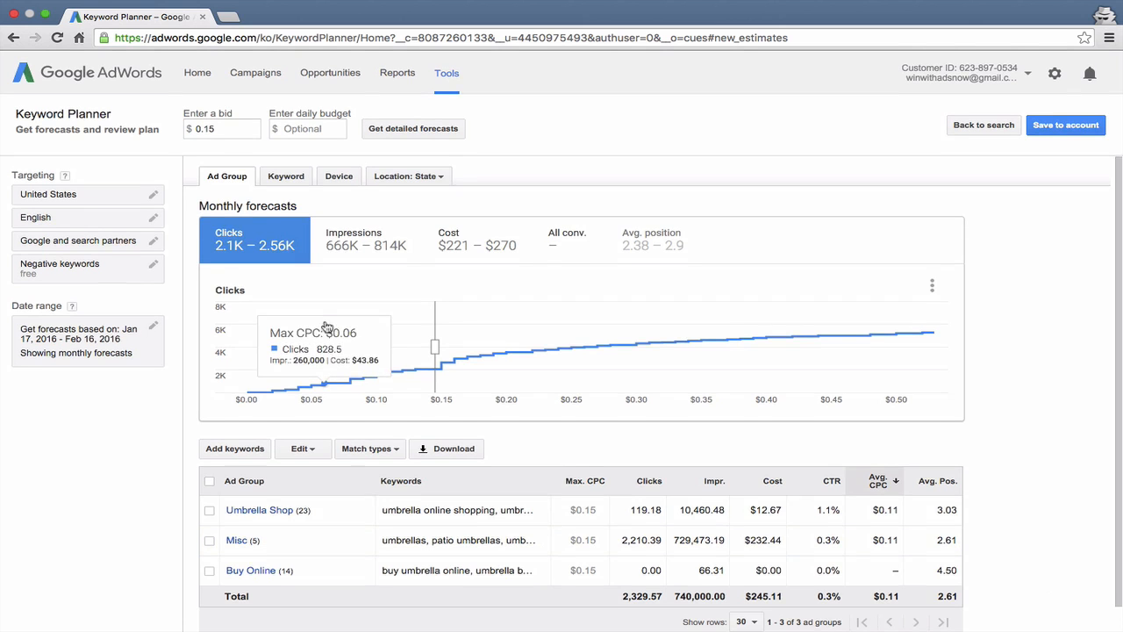
Step: Set the mobile bid adjustment to decrease by 100% in the device forecasts and save it
left_click(289, 175)
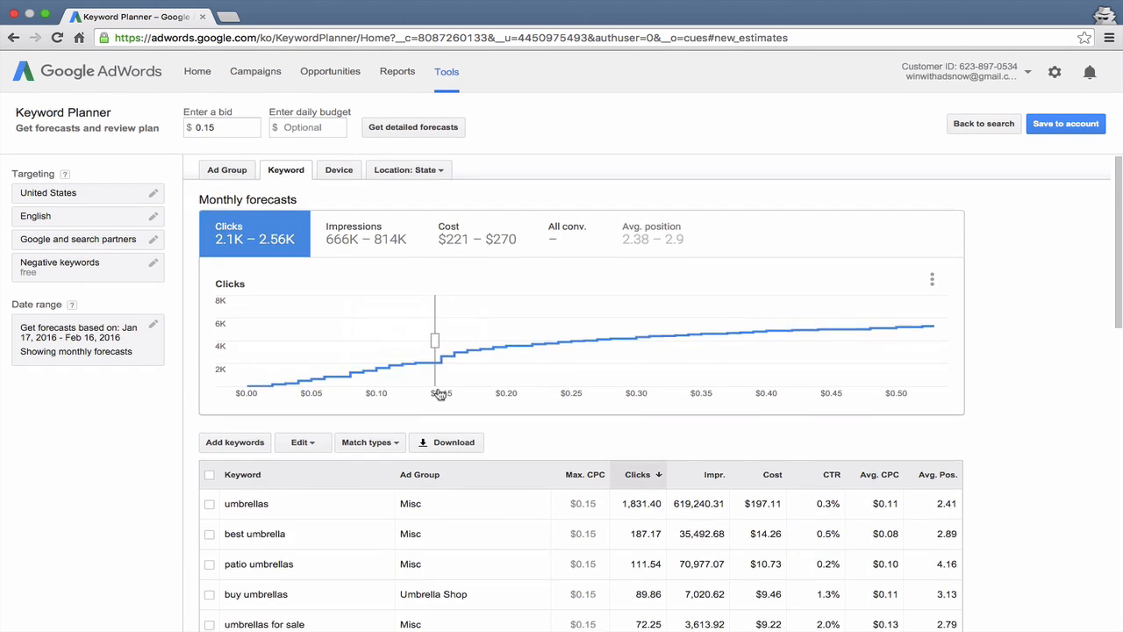
left_click(337, 176)
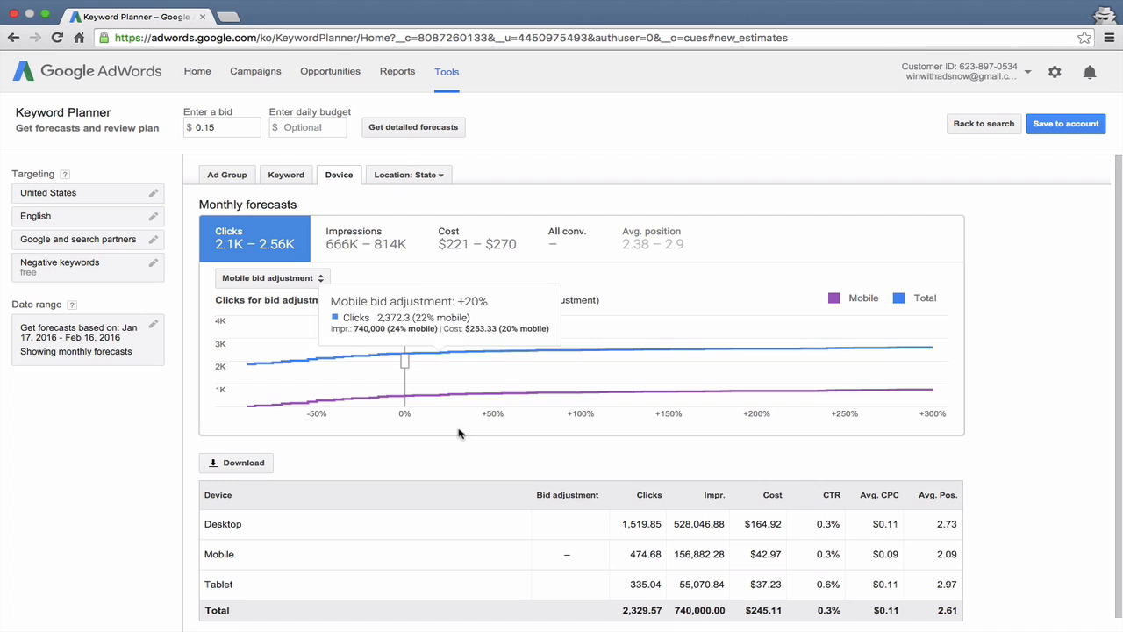
scroll(458, 431, "down", 1)
left_click(570, 540)
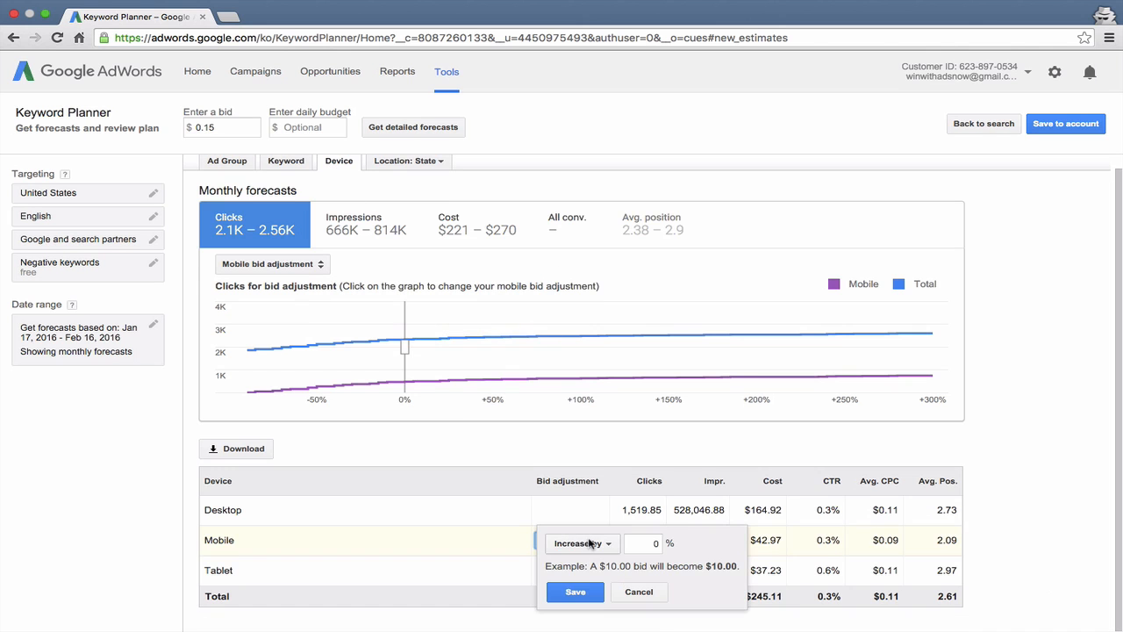
left_click(657, 544)
left_click(583, 543)
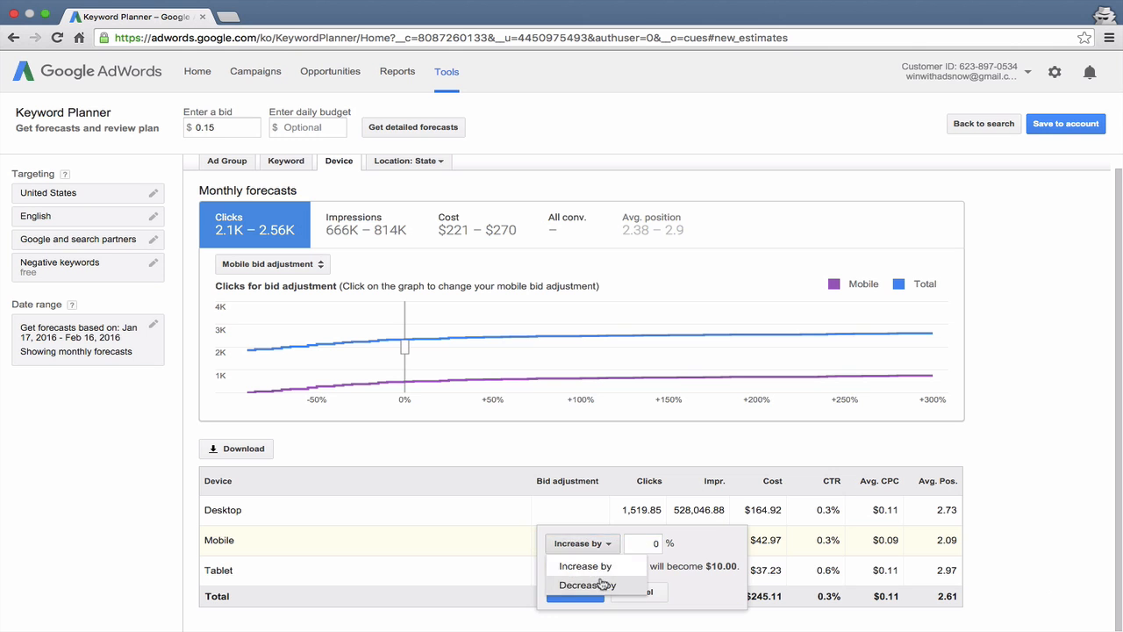
left_click(602, 583)
left_click(652, 540)
type("100")
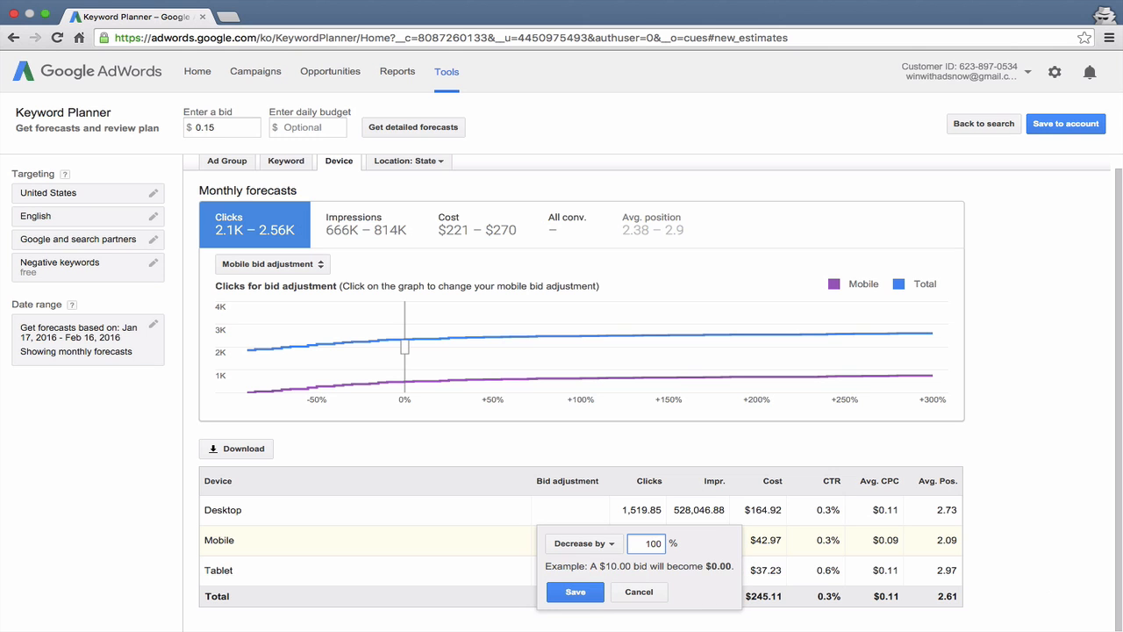
left_click(553, 592)
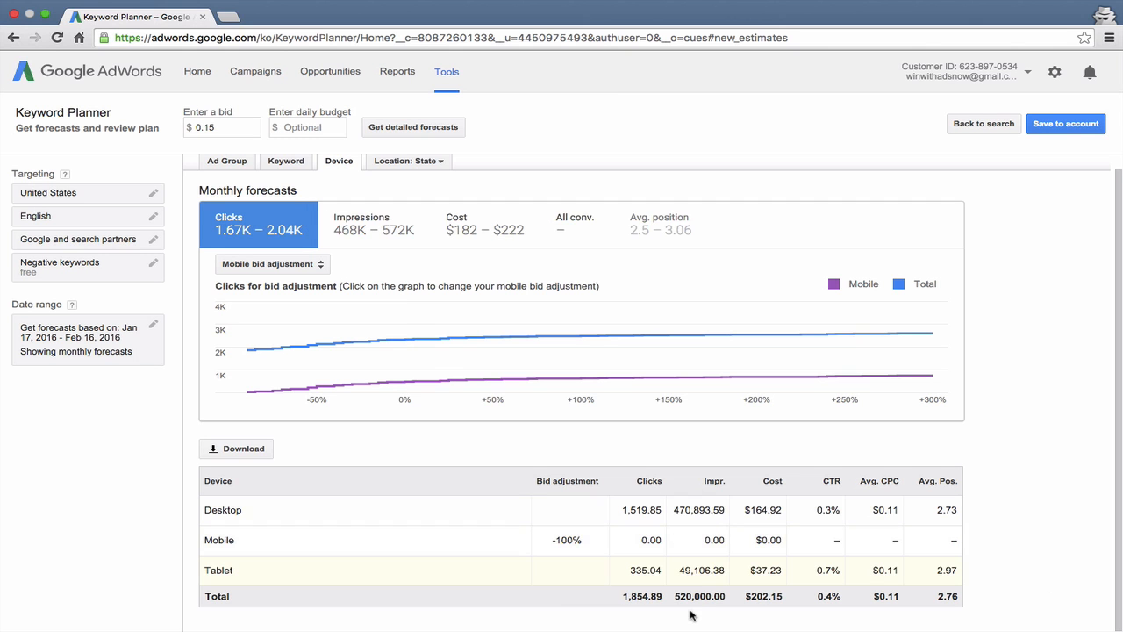
Step: Review the updated forecasts by ad group and go back to the ad group and keyword ideas
scroll(617, 482, "up", 1)
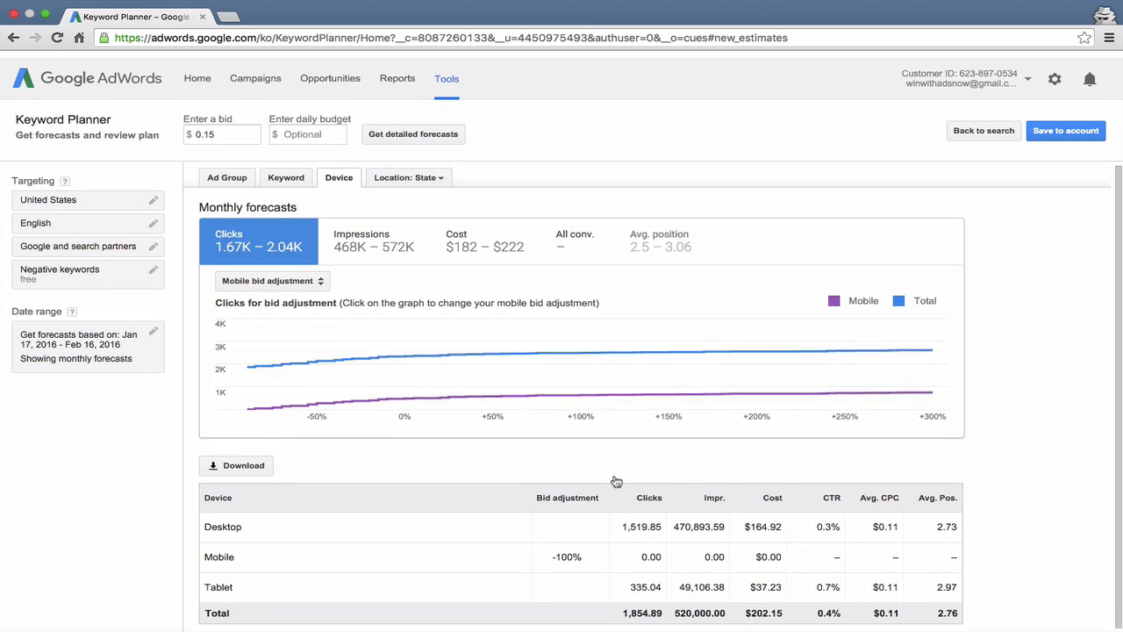
left_click(231, 172)
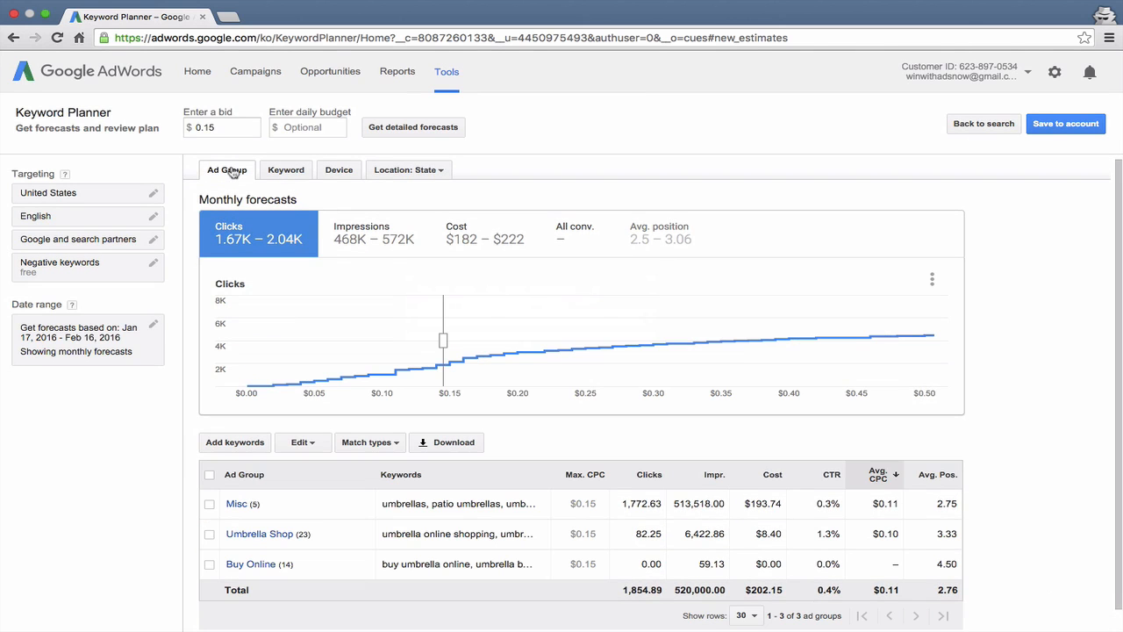
mouse_move(637, 379)
scroll(637, 380, "down", 1)
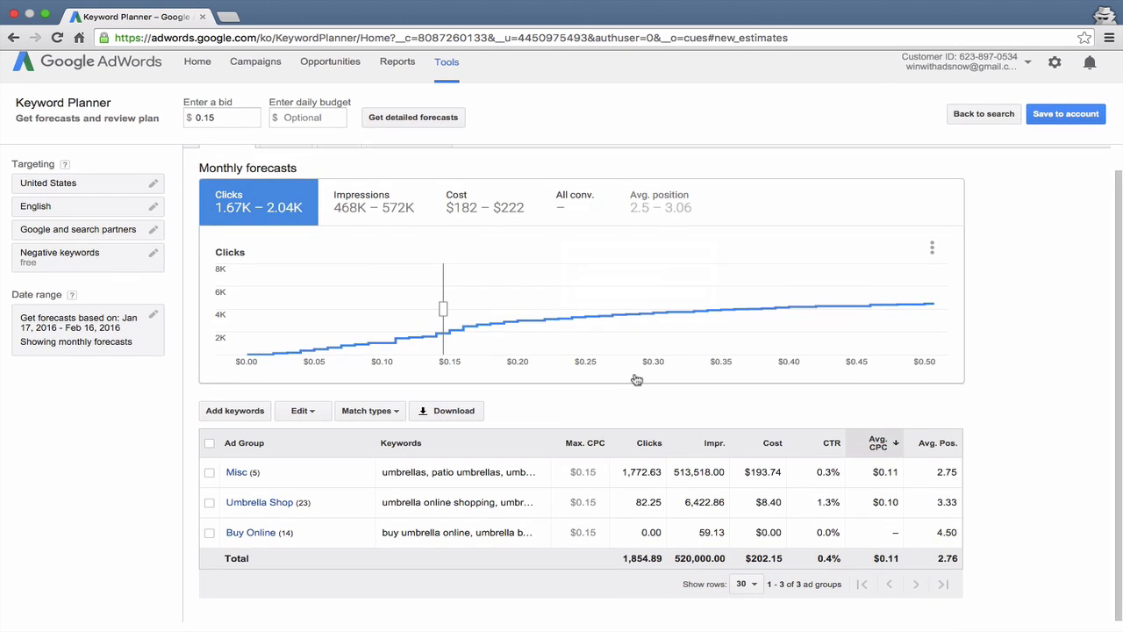
scroll(637, 380, "up", 1)
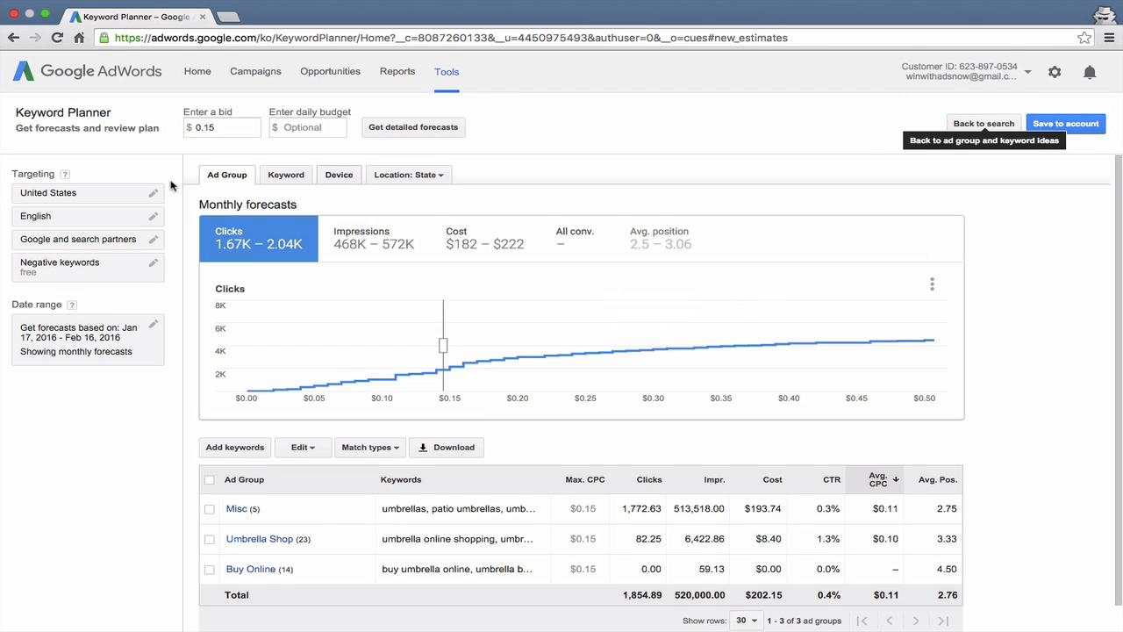
left_click(984, 123)
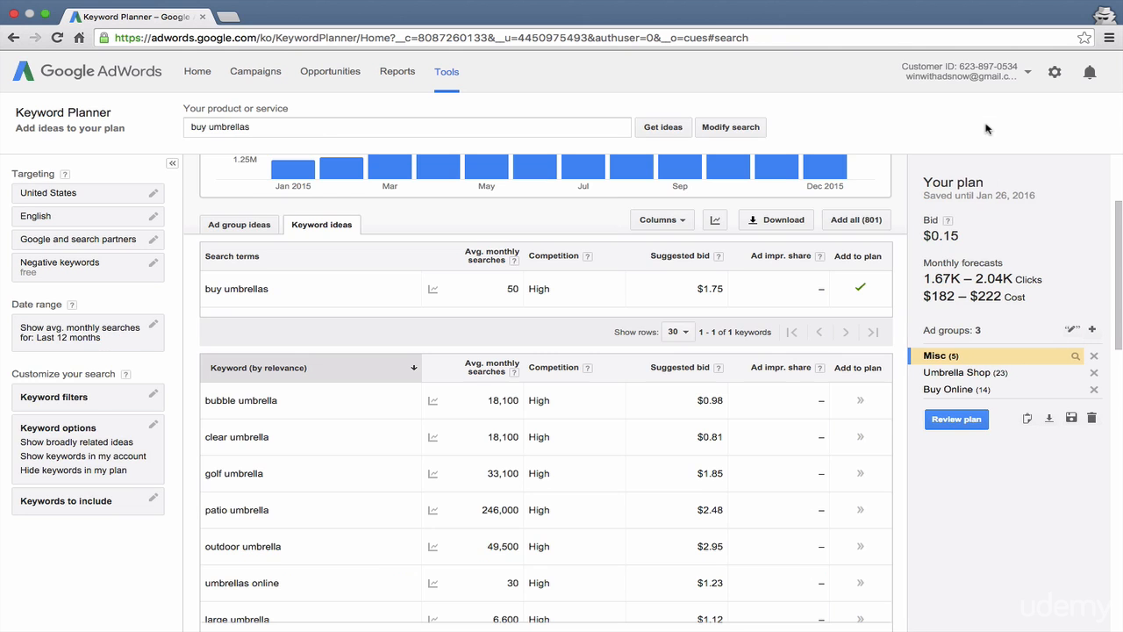
Step: Open the plan's monthly forecasts, examine them by keyword and by ad group, and return to the keyword ideas
left_click(954, 423)
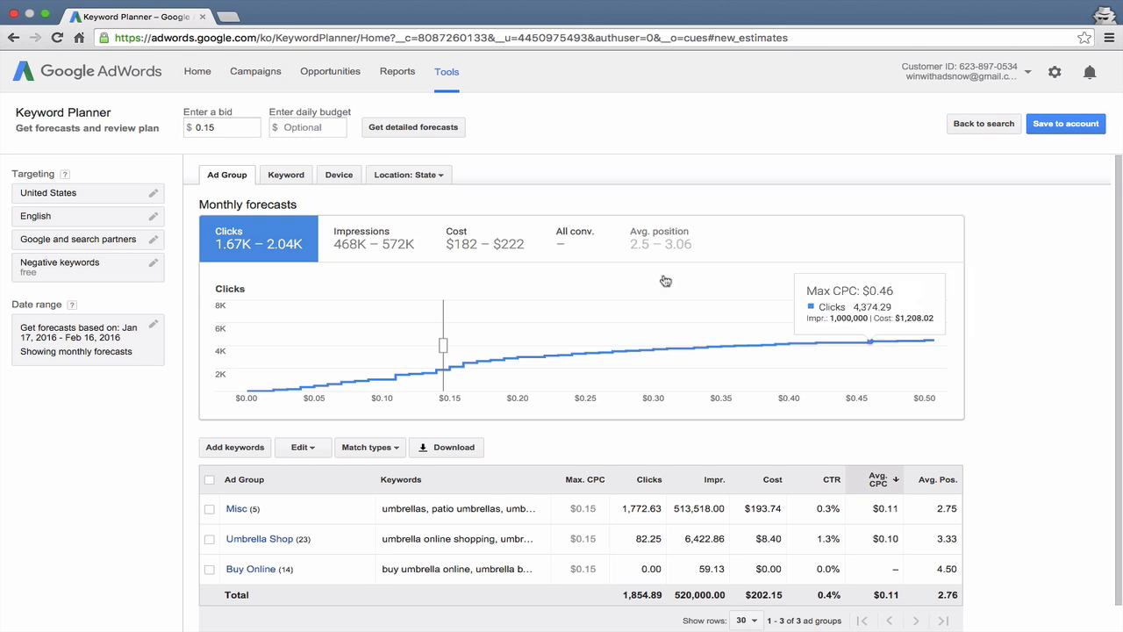
mouse_move(422, 351)
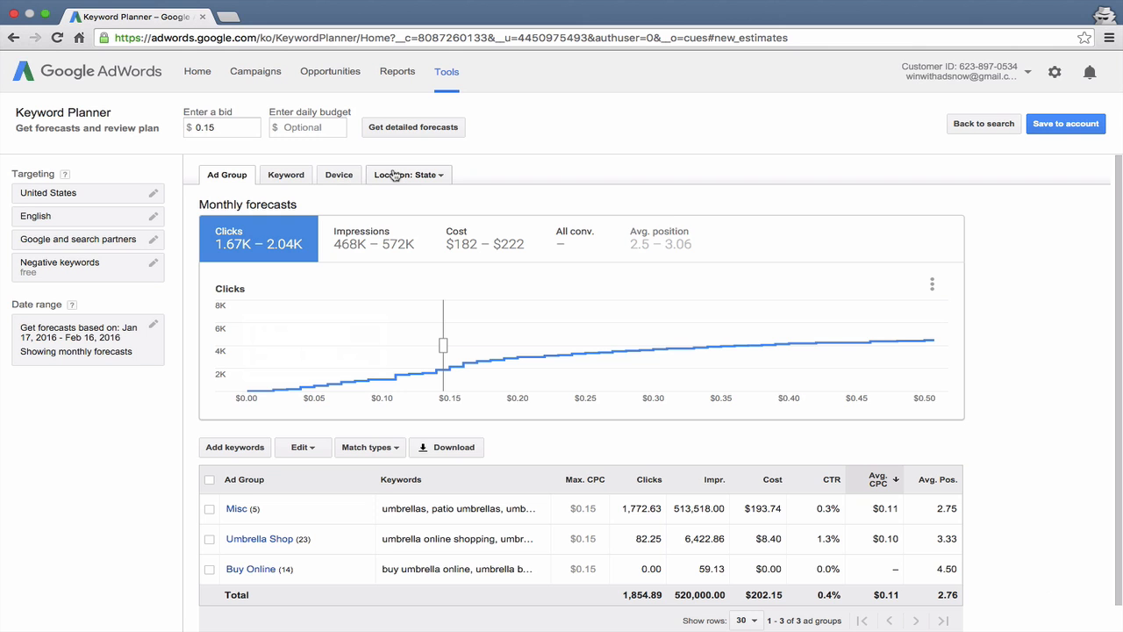
left_click(270, 179)
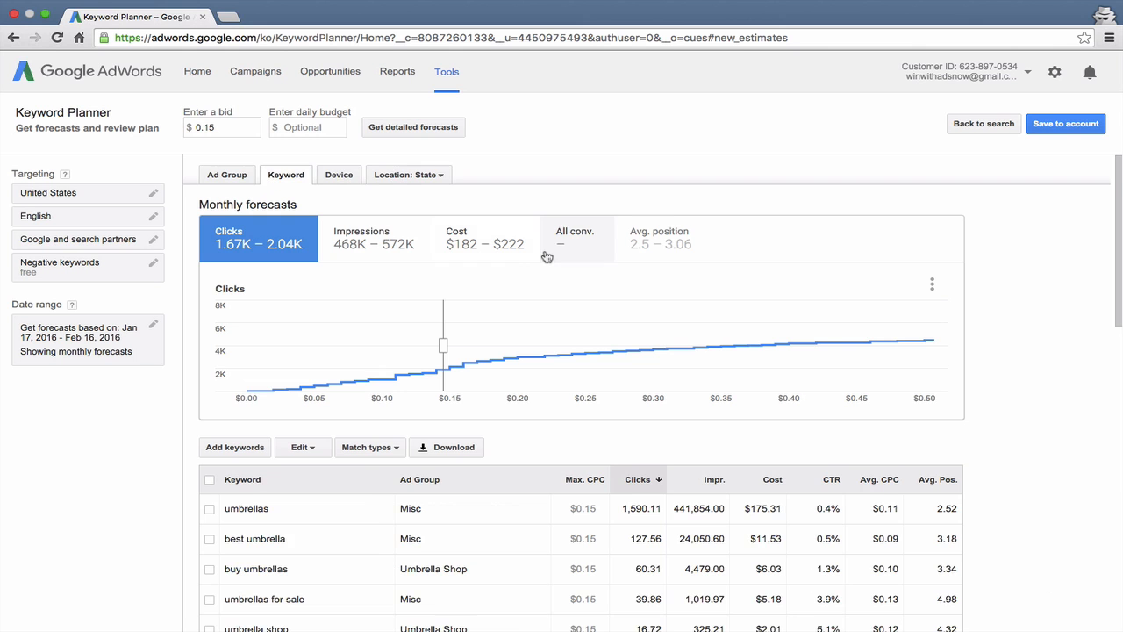
scroll(546, 259, "down", 1)
scroll(548, 262, "down", 15)
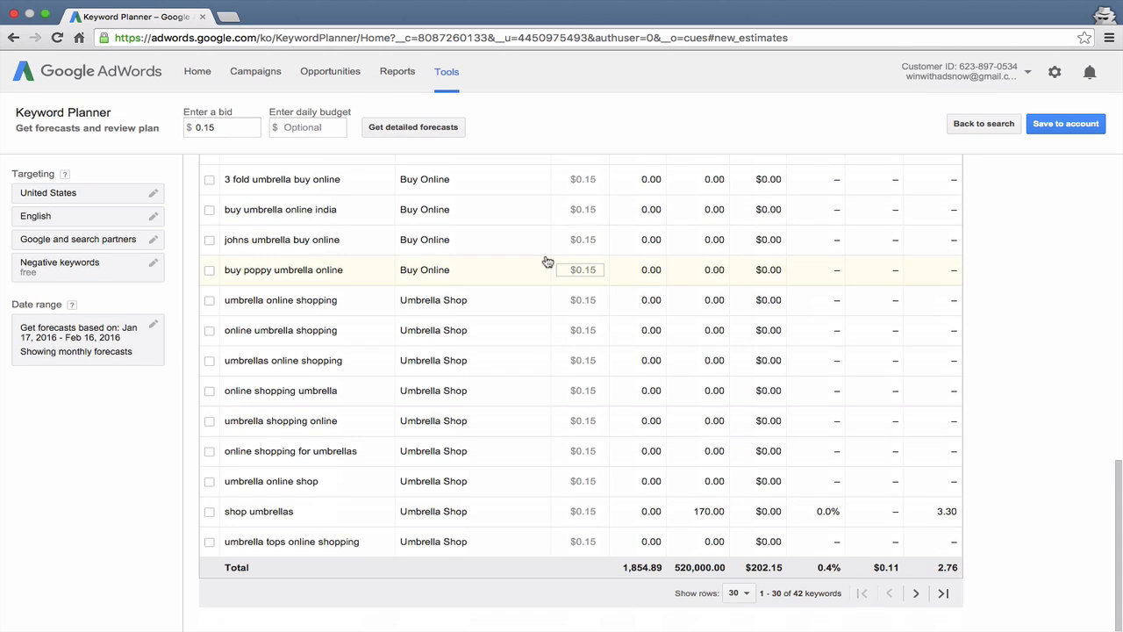
scroll(546, 261, "up", 15)
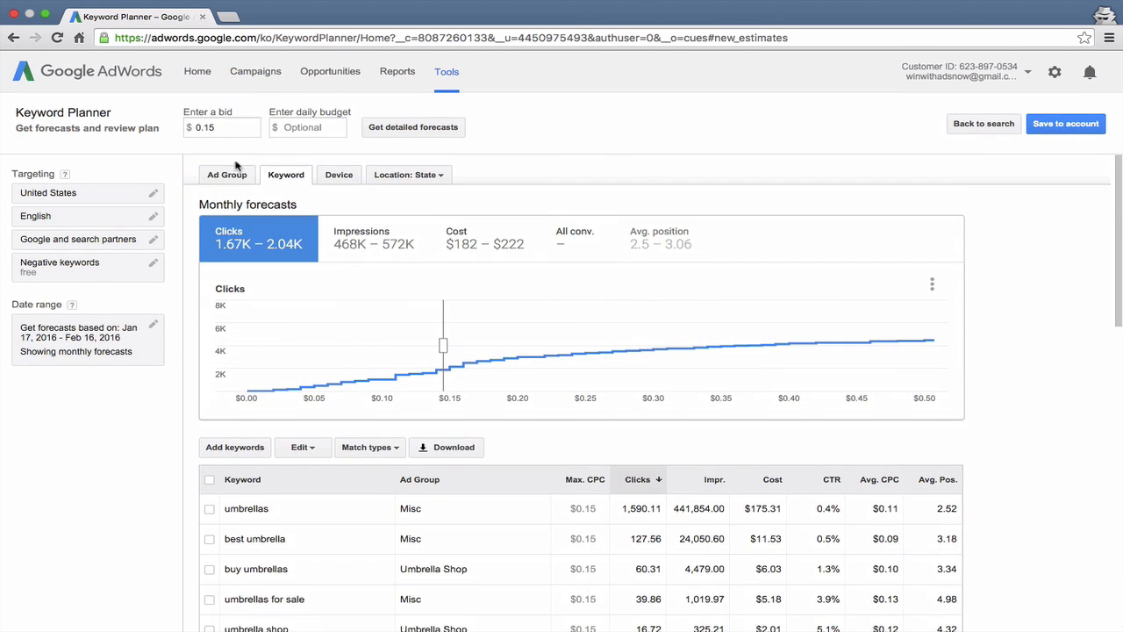
left_click(233, 174)
left_click(1016, 125)
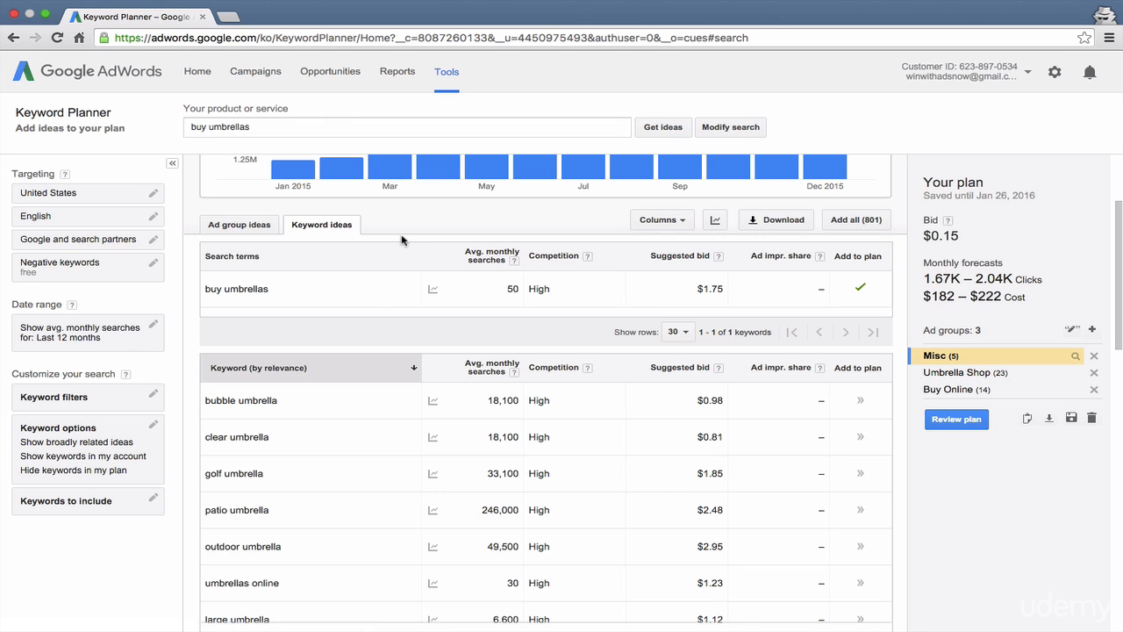
Step: Leave the plan for the campaigns page, reopen Keyword Planner and start over with a new session instead of resuming the saved plan
left_click(268, 73)
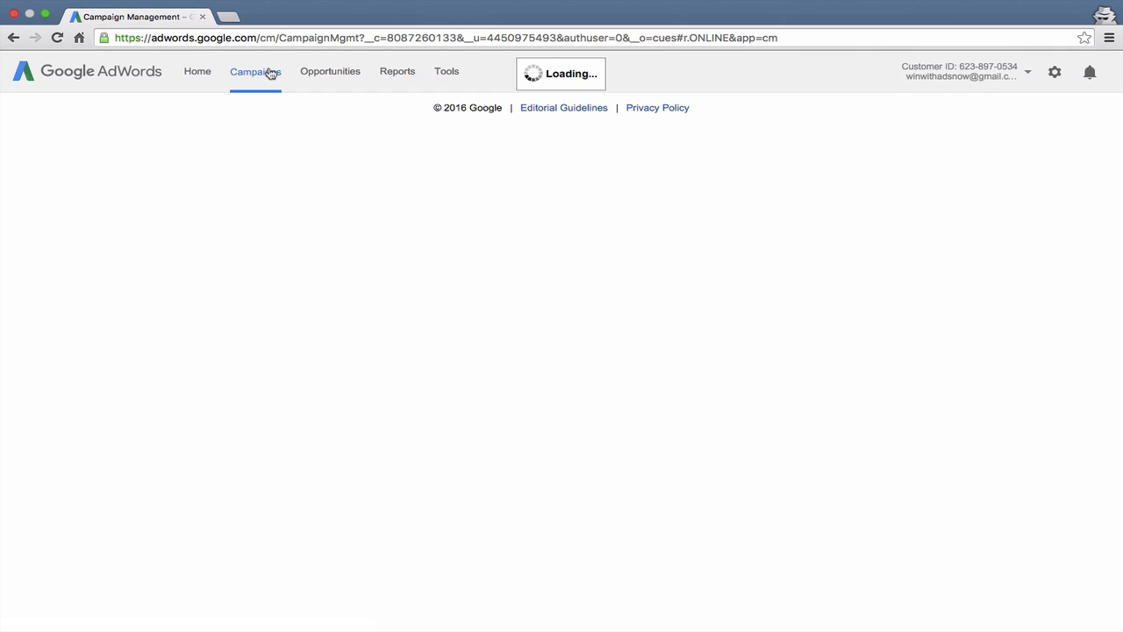
left_click(446, 74)
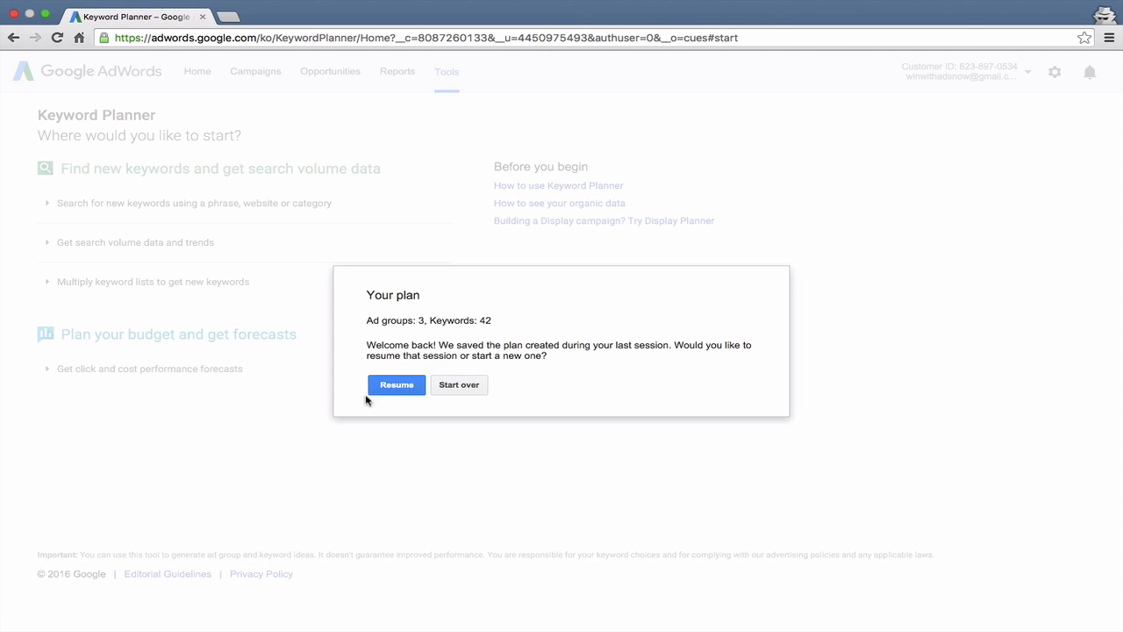
left_click(459, 386)
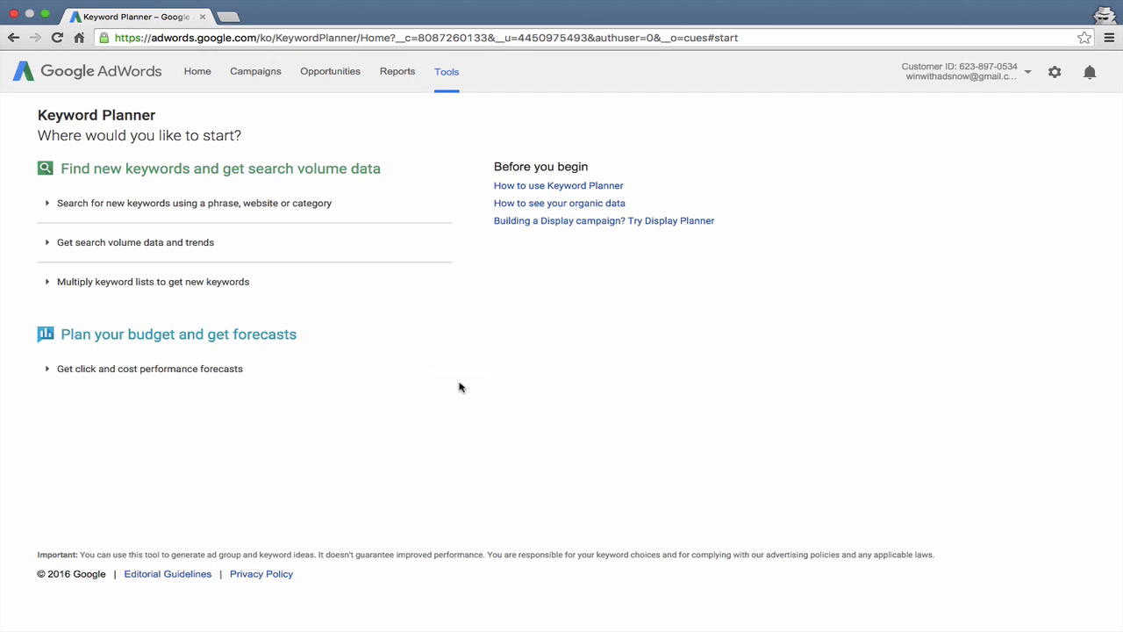